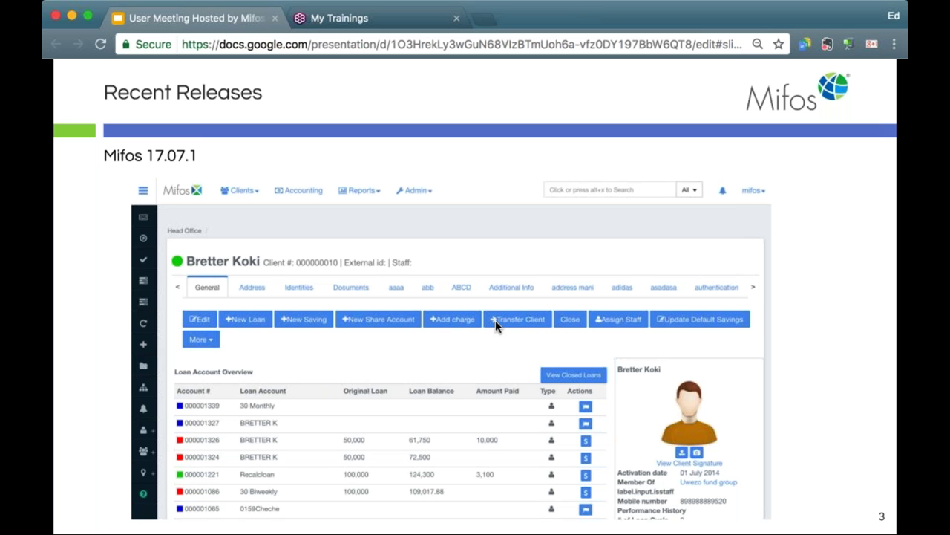
Advance the slideshow to slide 4, 'Mifos Jobs Board'
key(Right)
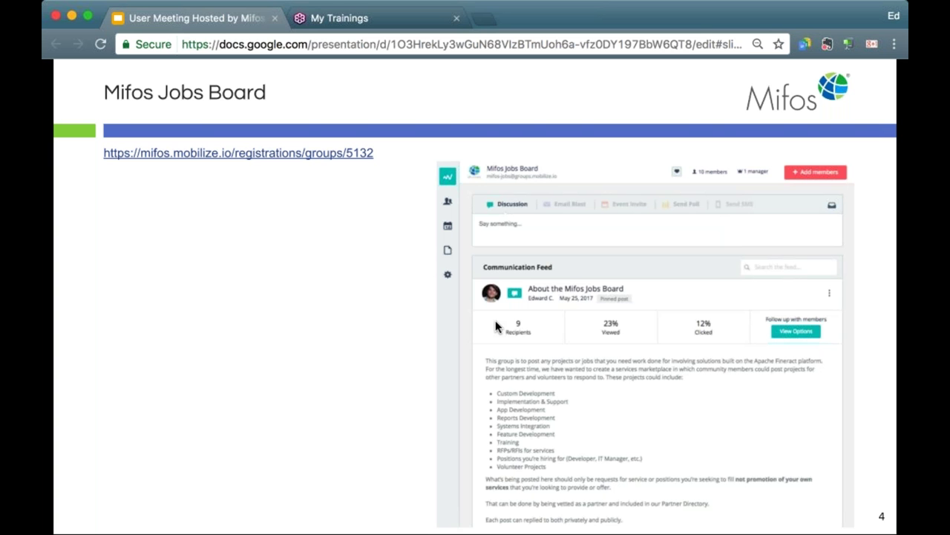
Step through the Introductions, GSOC Showcase and photo collage slides to slide 9, 'GSOC 2017'
click(566, 283)
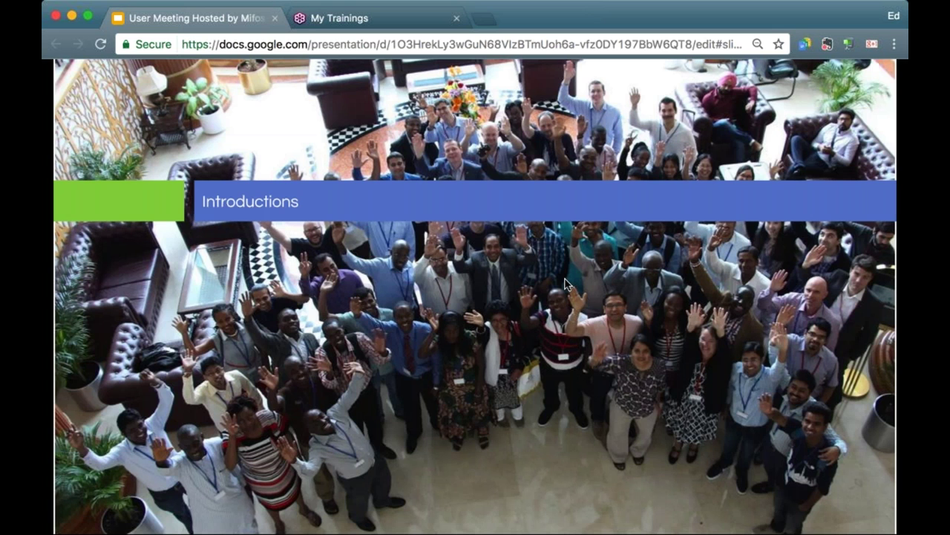
click(566, 283)
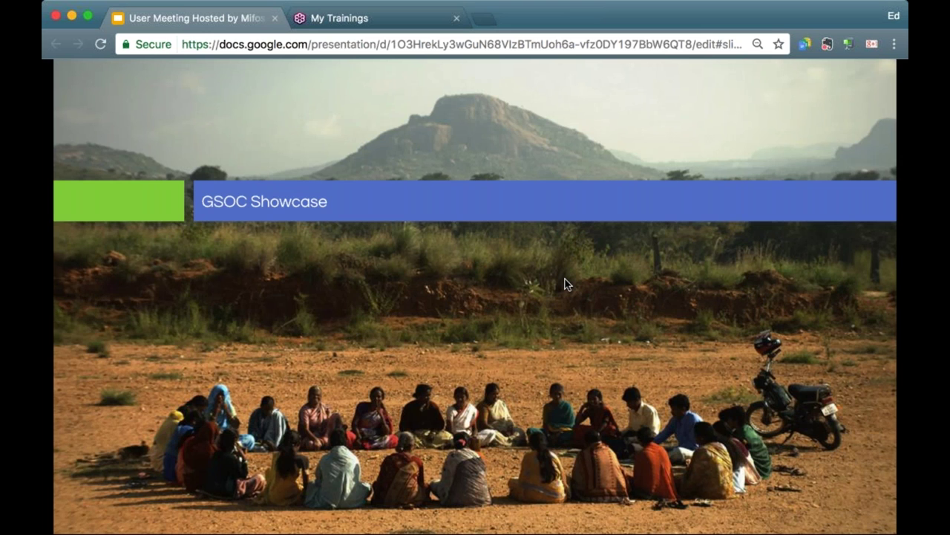
click(565, 283)
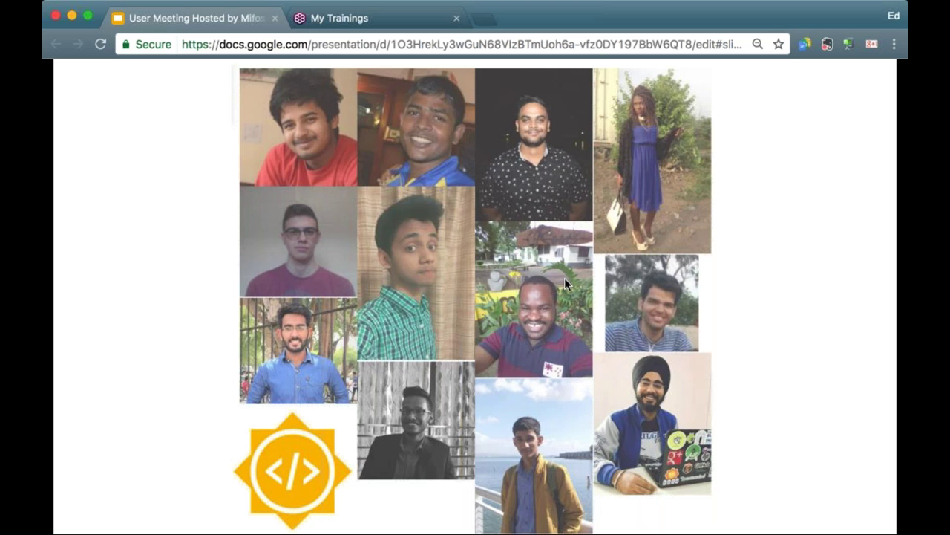
key(Right)
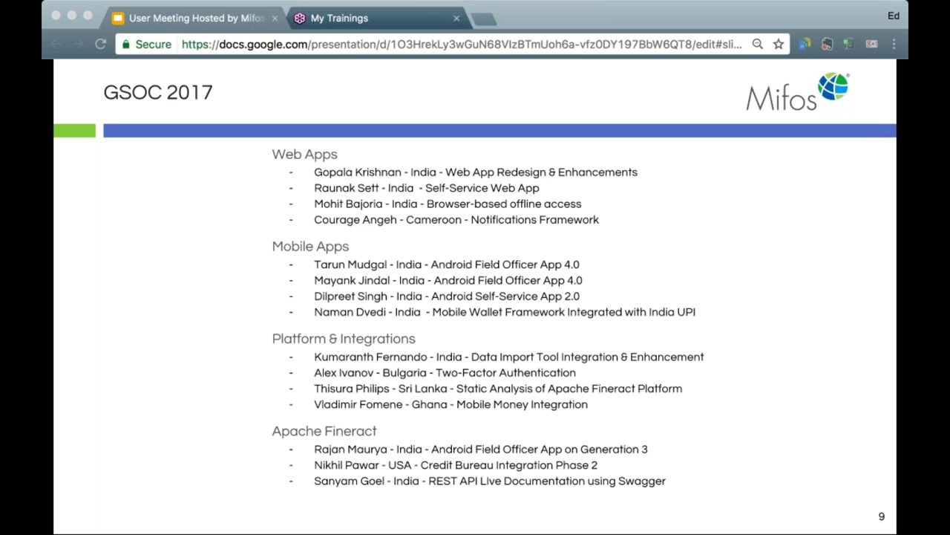
Bring the Chrome window with the Mifos Self Service login page to the front
mouse_move(627, 196)
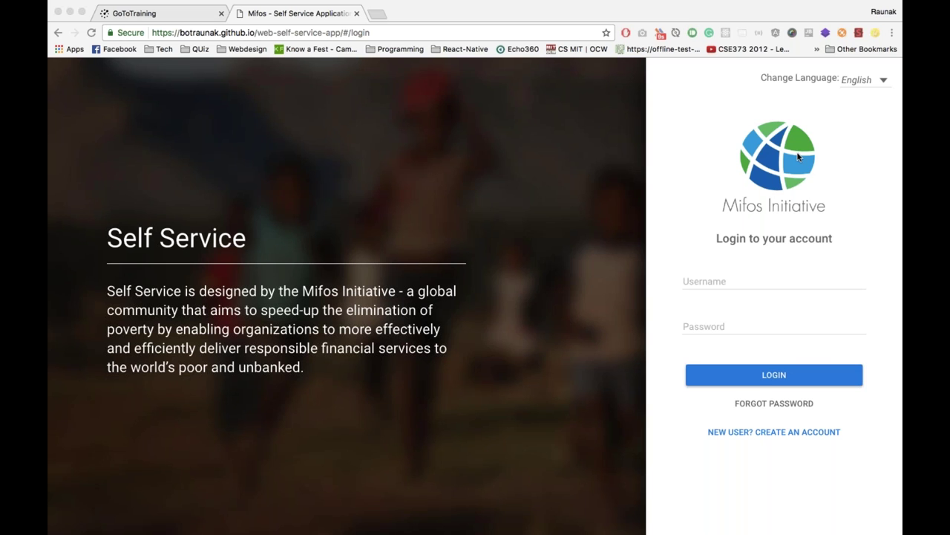
click(750, 141)
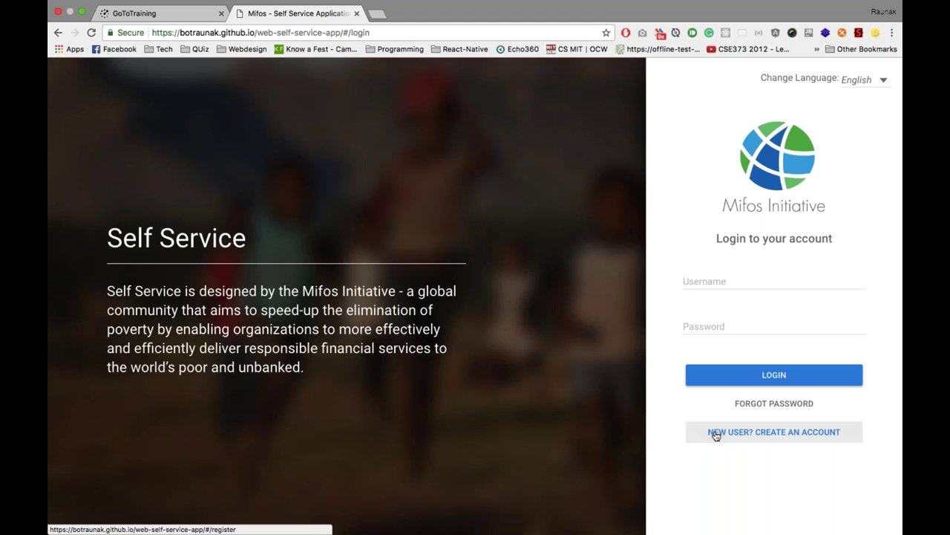
Look over the new-account registration and password recovery pages, returning to login after each
click(716, 435)
scroll(530, 368, down, 4)
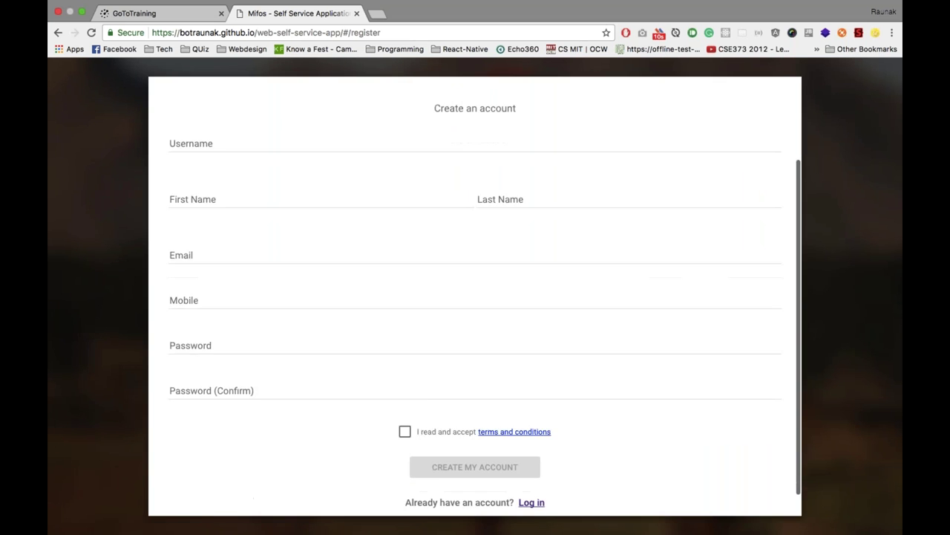
scroll(530, 368, up, 2)
scroll(331, 251, down, 2)
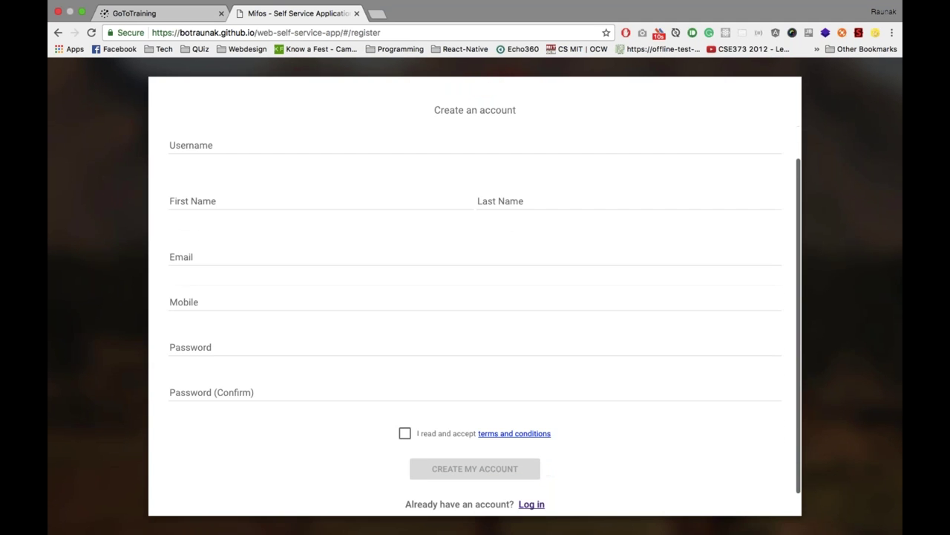
click(56, 33)
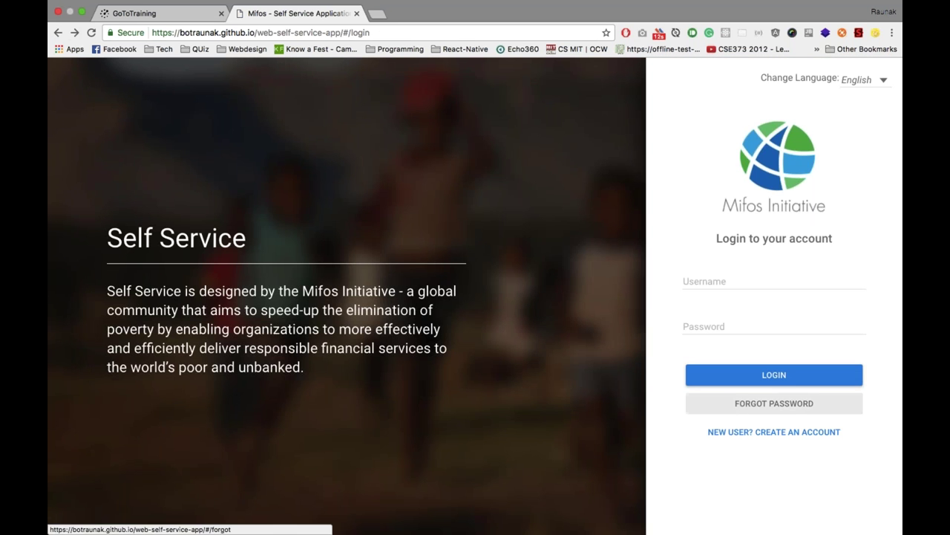
click(774, 403)
click(58, 32)
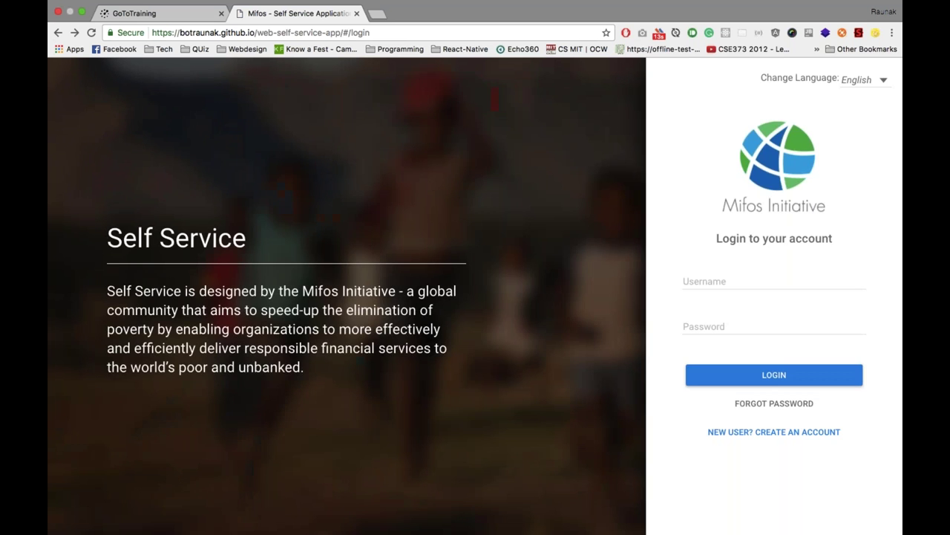
Log in to Mifos Self Service with the demo username and password
click(745, 282)
text(selfser)
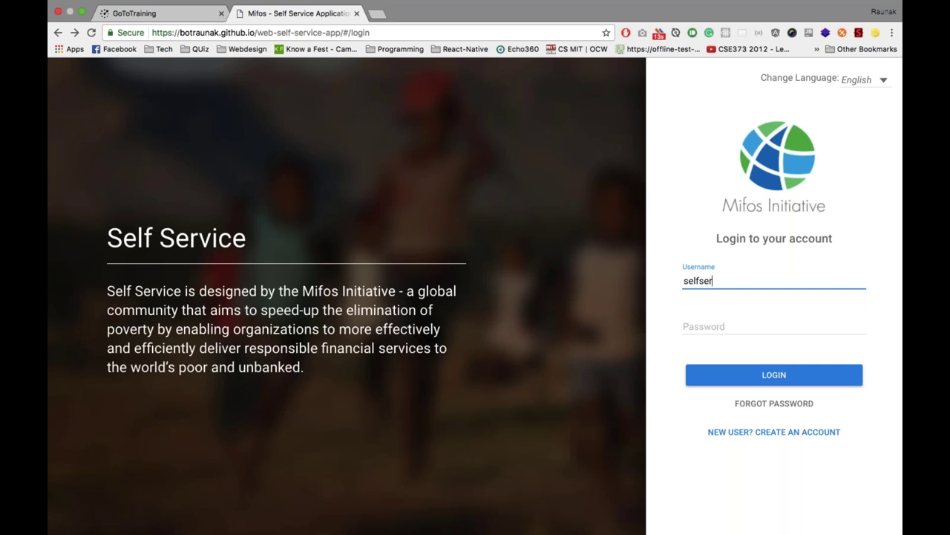
text(vice)
key(Tab)
text(password)
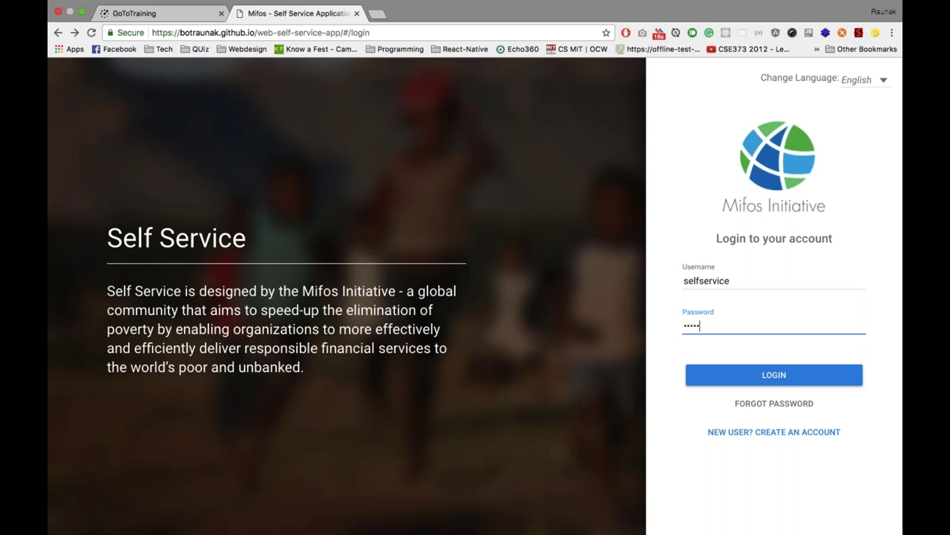
key(Return)
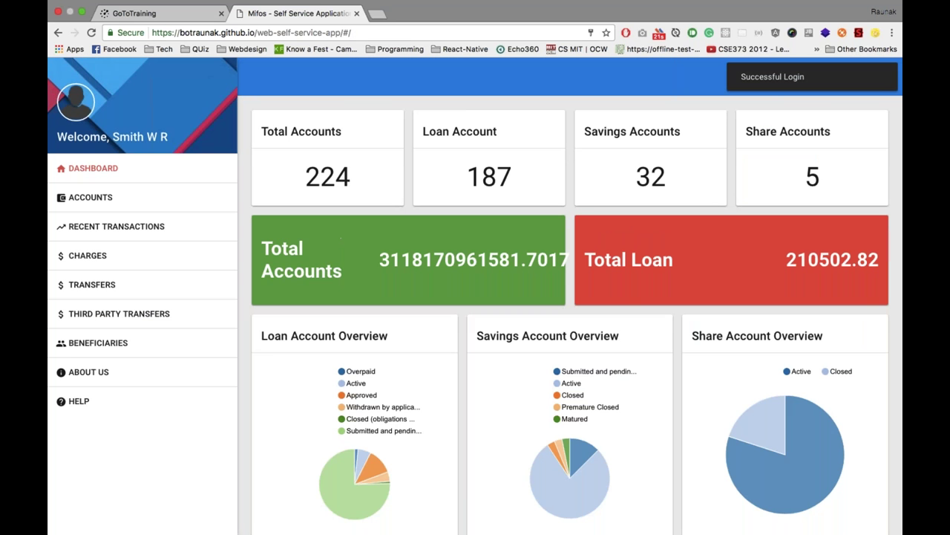
click(325, 34)
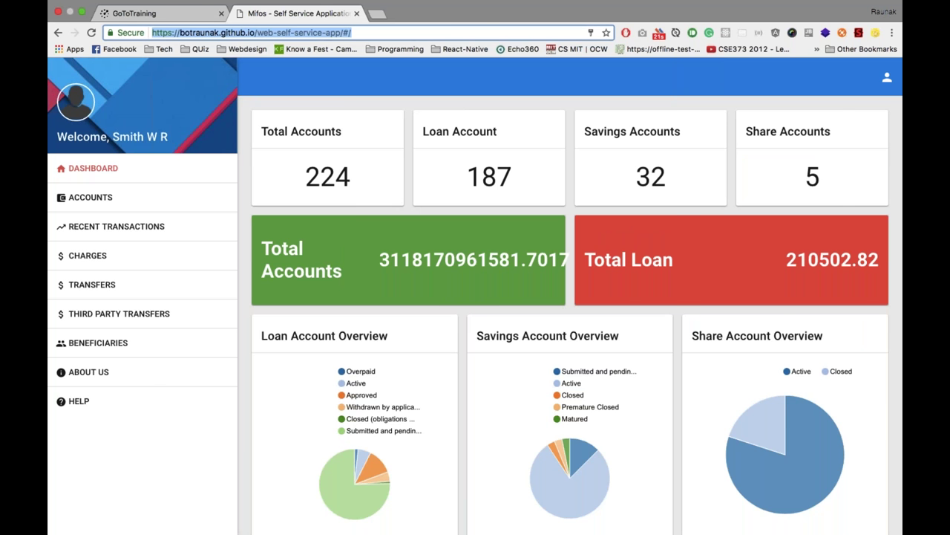
Switch to the desktop and back, scroll the dashboard, then open the Loan Account List
key(ctrl+Left)
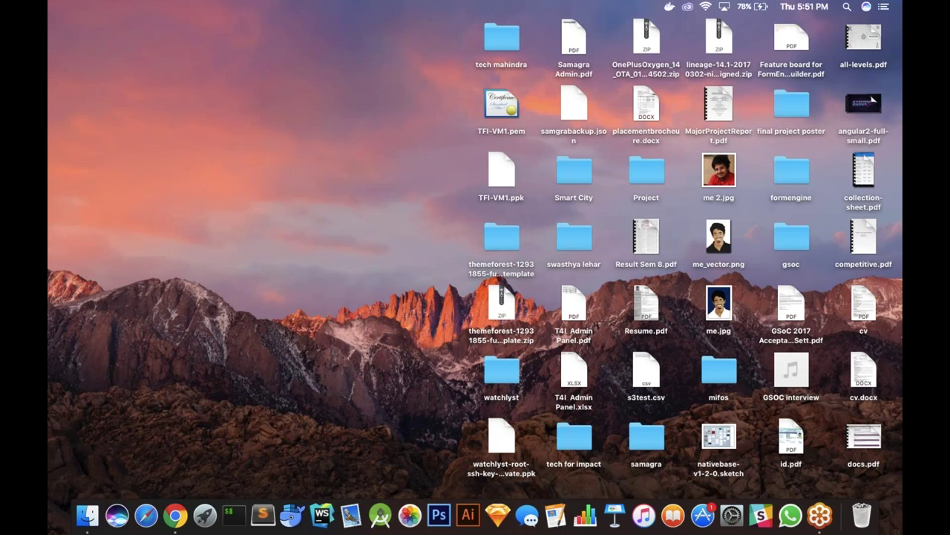
key(ctrl+Right)
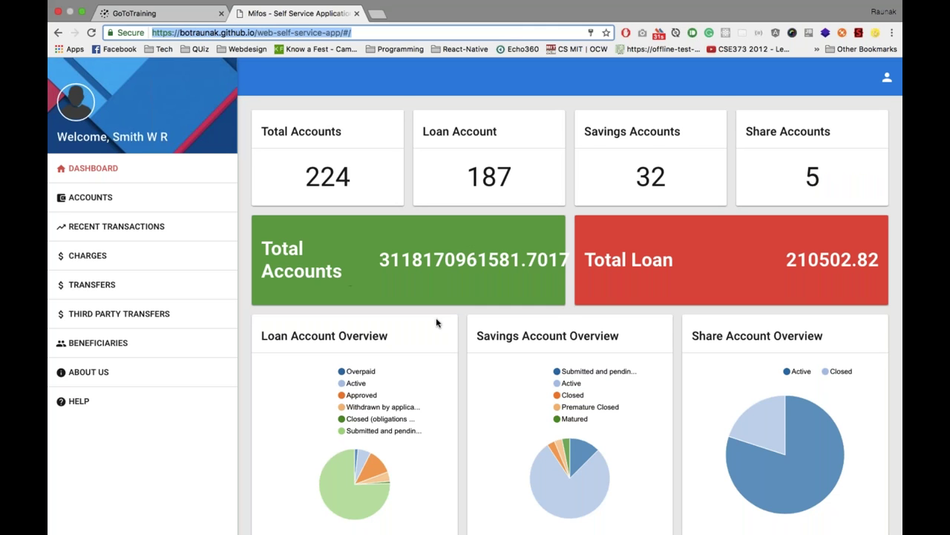
scroll(436, 322, down, 1)
scroll(436, 323, down, 2)
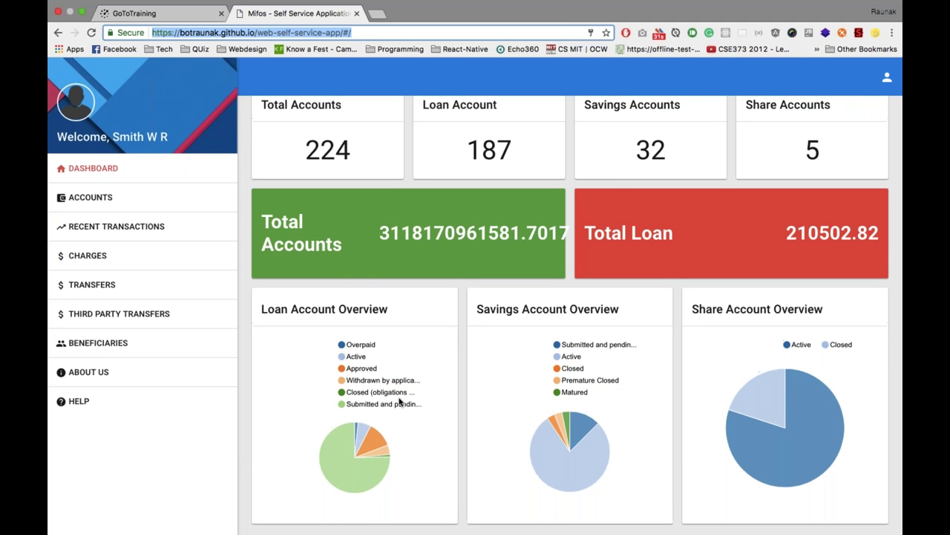
click(92, 197)
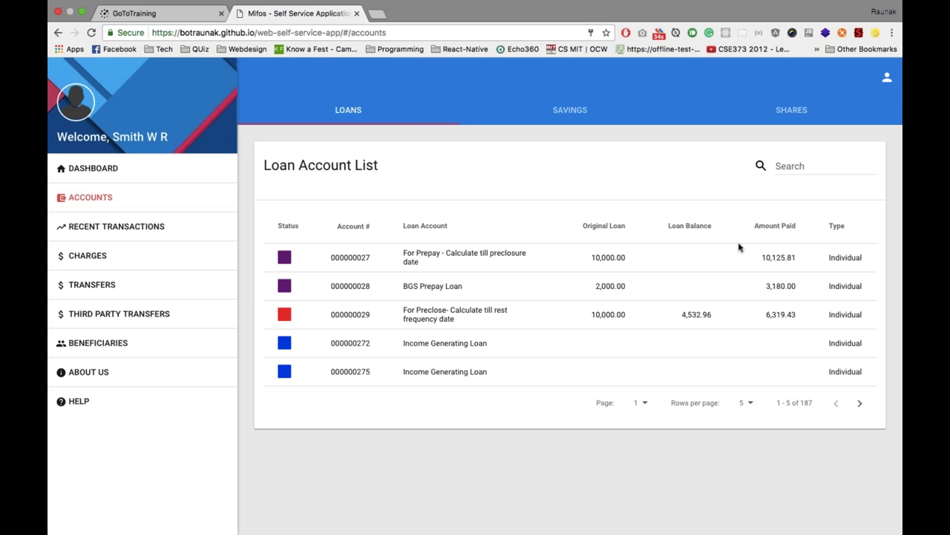
Sort the loan list by Amount Paid, then by Original Loan ascending
click(758, 230)
click(757, 230)
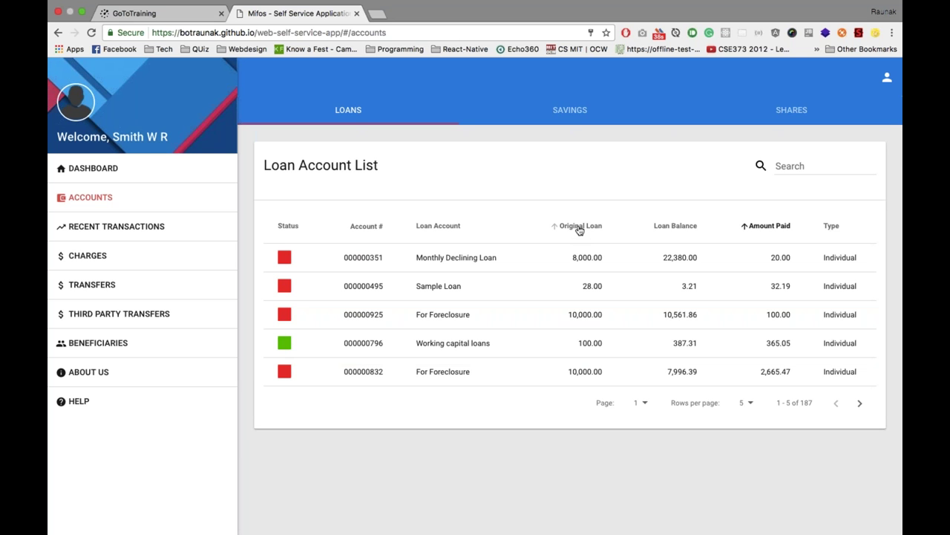
click(580, 228)
click(580, 229)
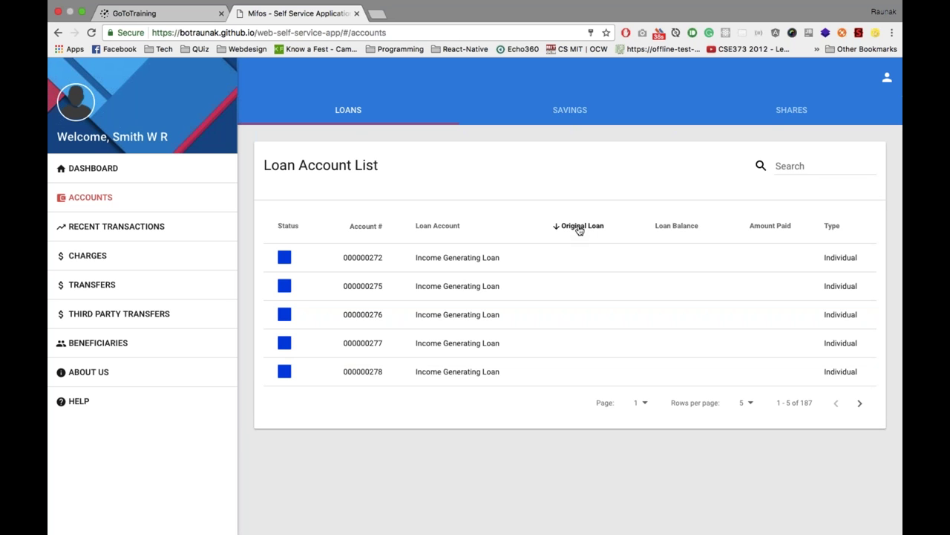
click(580, 229)
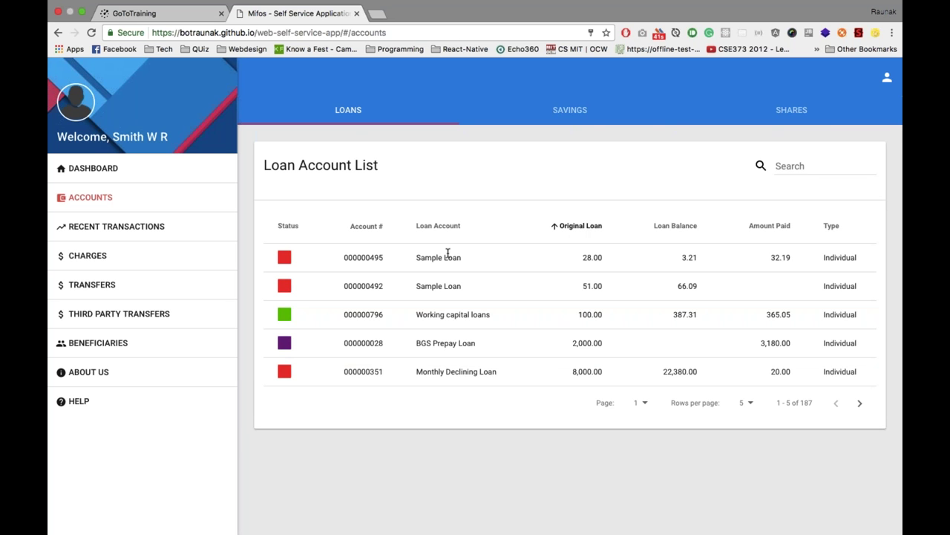
Browse the Savings and Shares lists, sort loans by Status, and review one loan's details
click(570, 110)
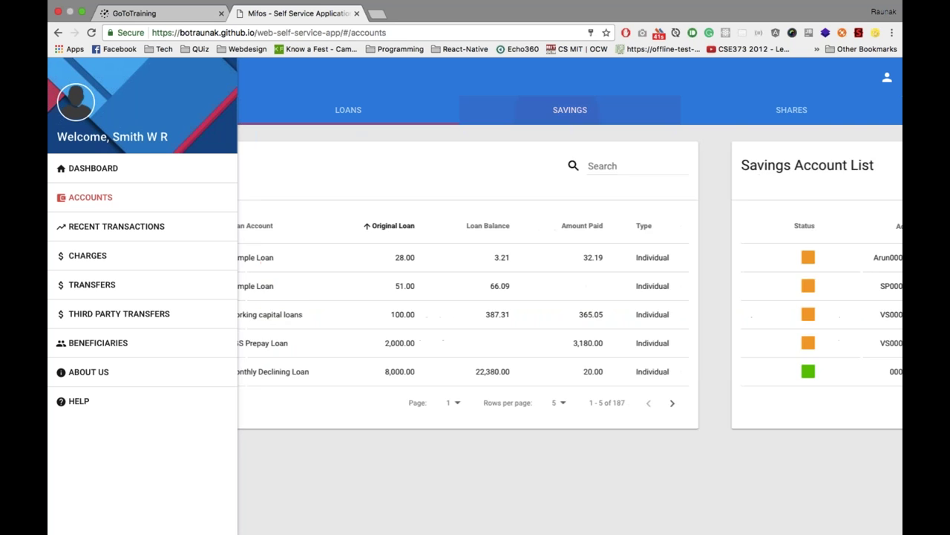
click(792, 109)
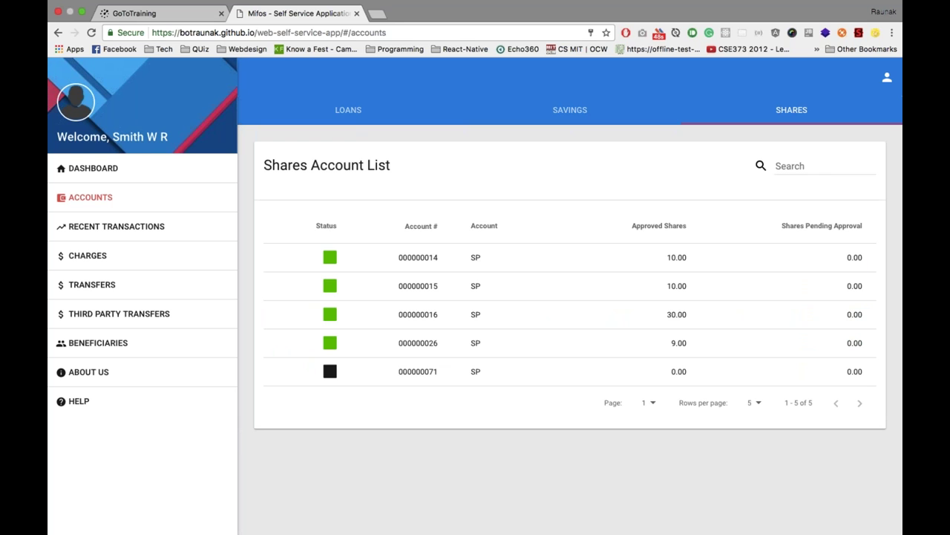
click(348, 110)
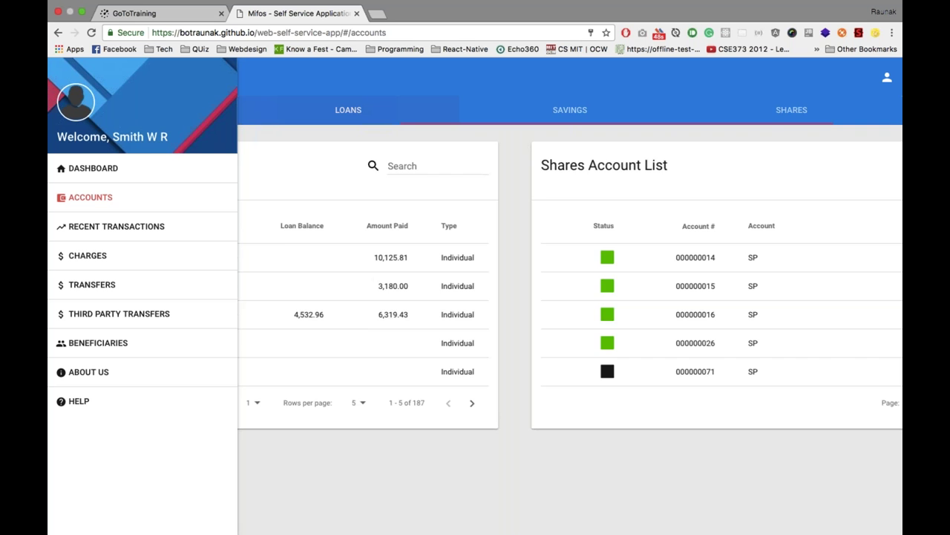
click(289, 225)
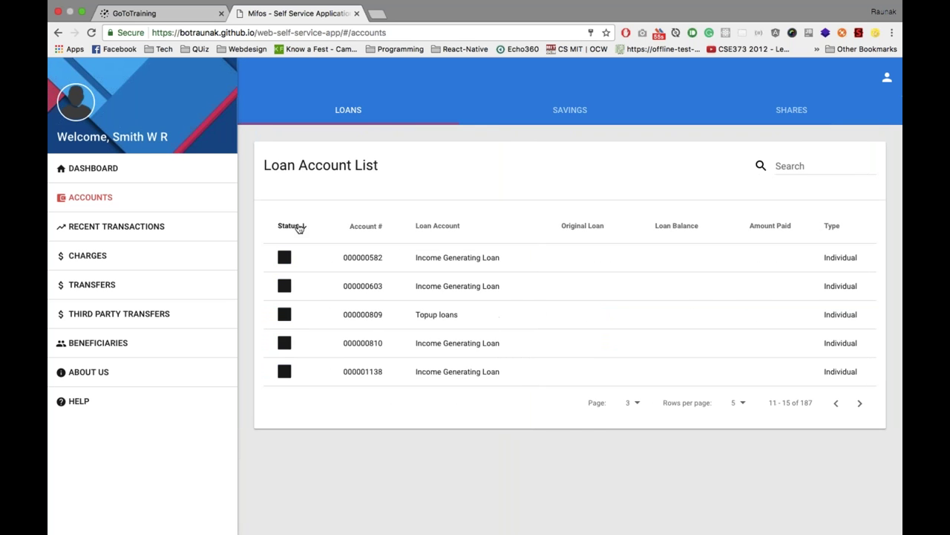
click(285, 257)
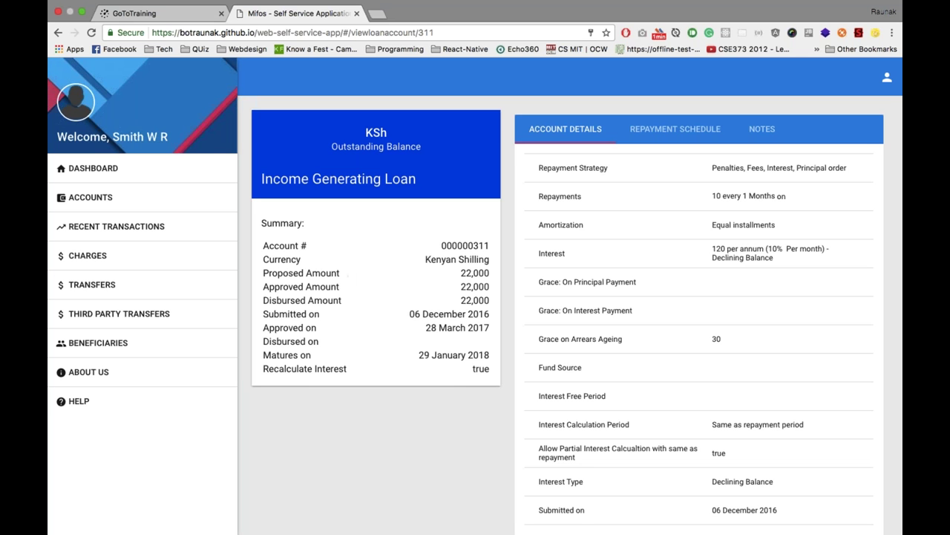
scroll(577, 315, down, 1)
scroll(577, 315, down, 1)
scroll(577, 314, up, 1)
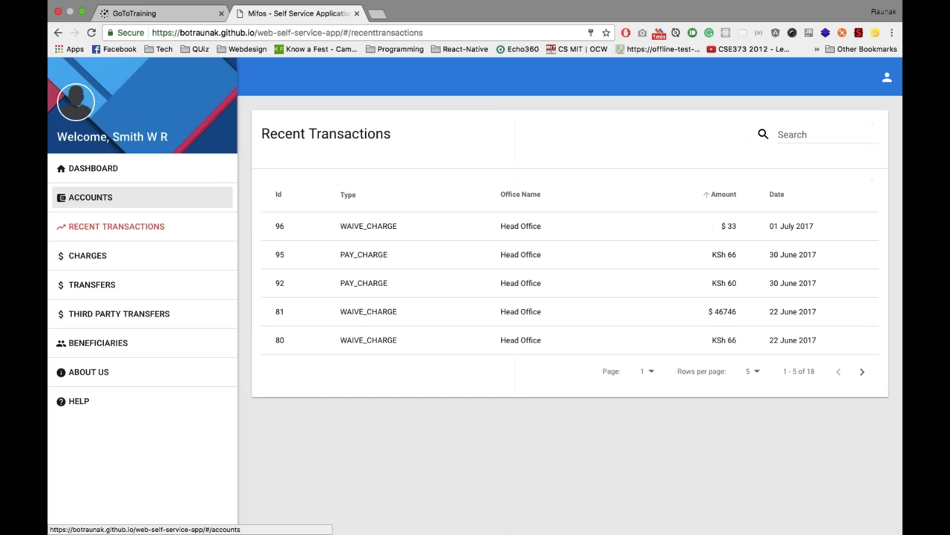
Sort the Recent Transactions list by date, oldest first
click(781, 194)
click(784, 194)
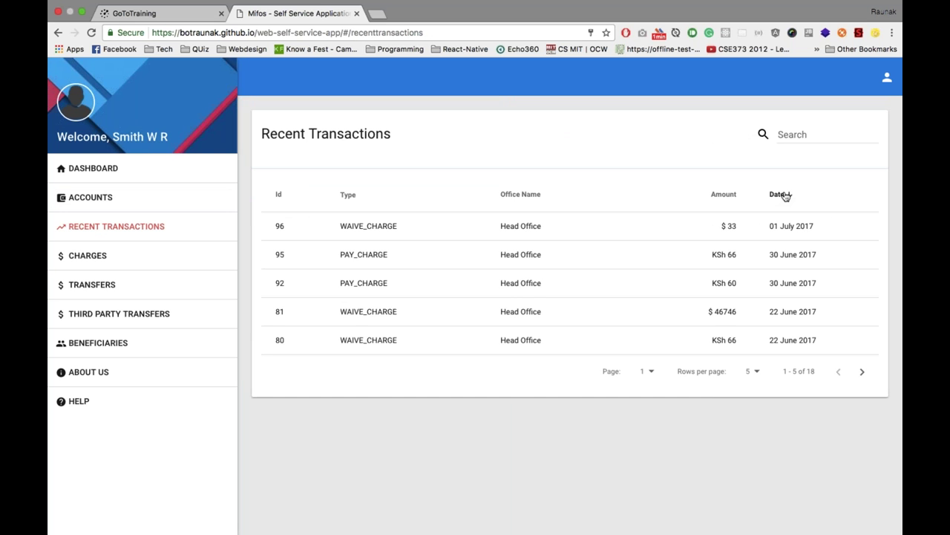
click(784, 194)
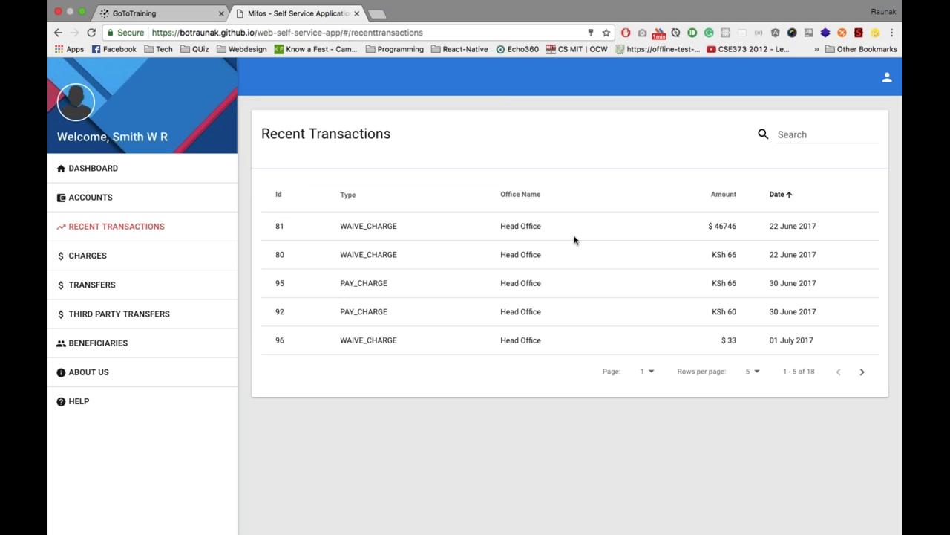
Review the Charges list, then start a Transfer by opening the Pay To account list
click(171, 257)
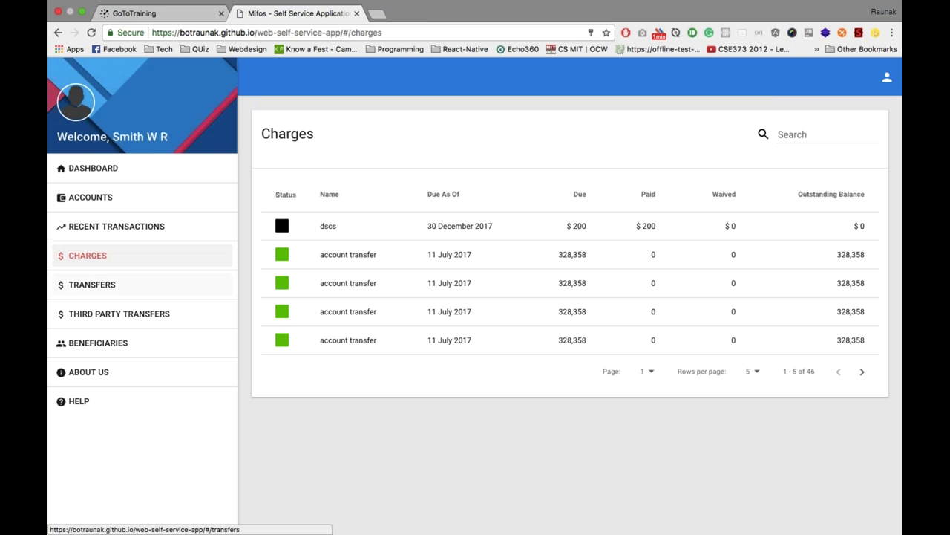
click(127, 294)
click(413, 186)
Choose Pay To and Pay From accounts for an own-account transfer, then move to Third Party Transfers
scroll(435, 262, down, 10)
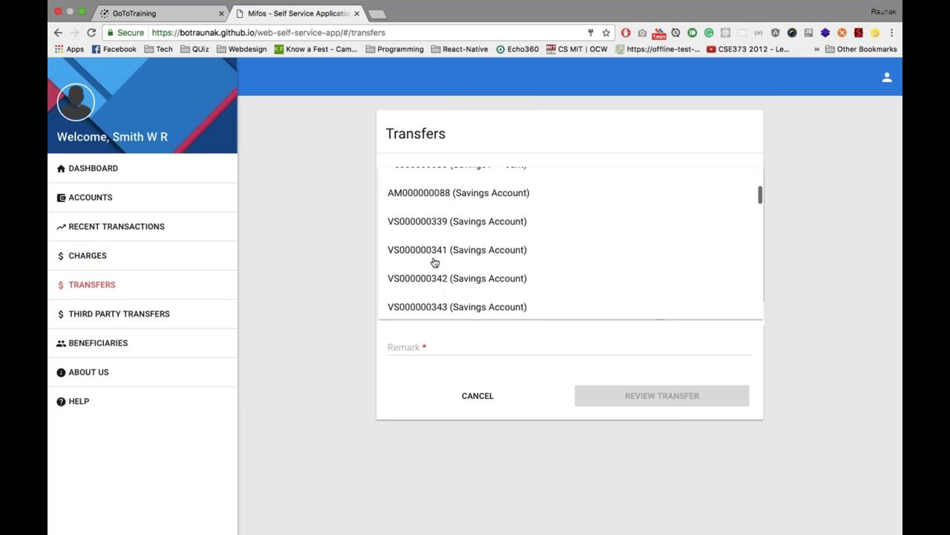
scroll(435, 262, down, 3)
scroll(435, 265, up, 10)
scroll(435, 265, up, 2)
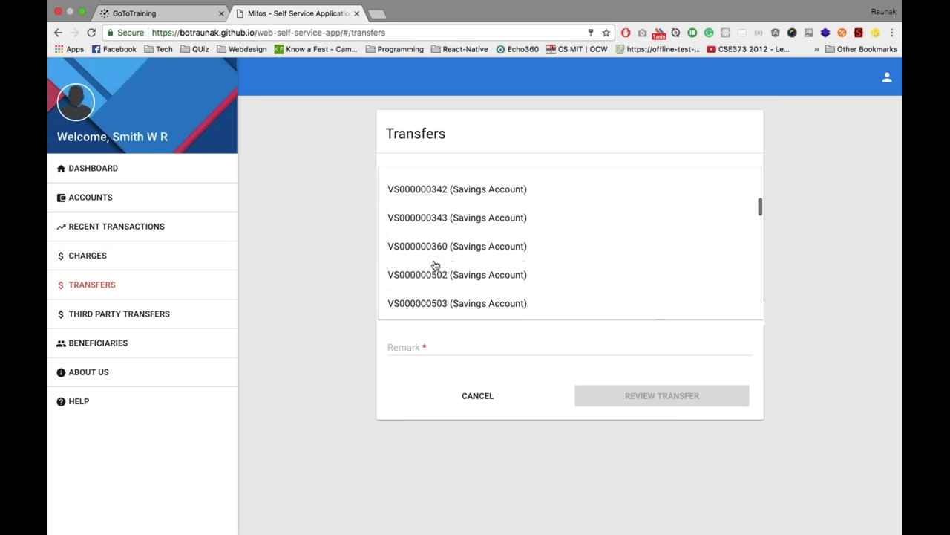
click(439, 254)
click(460, 223)
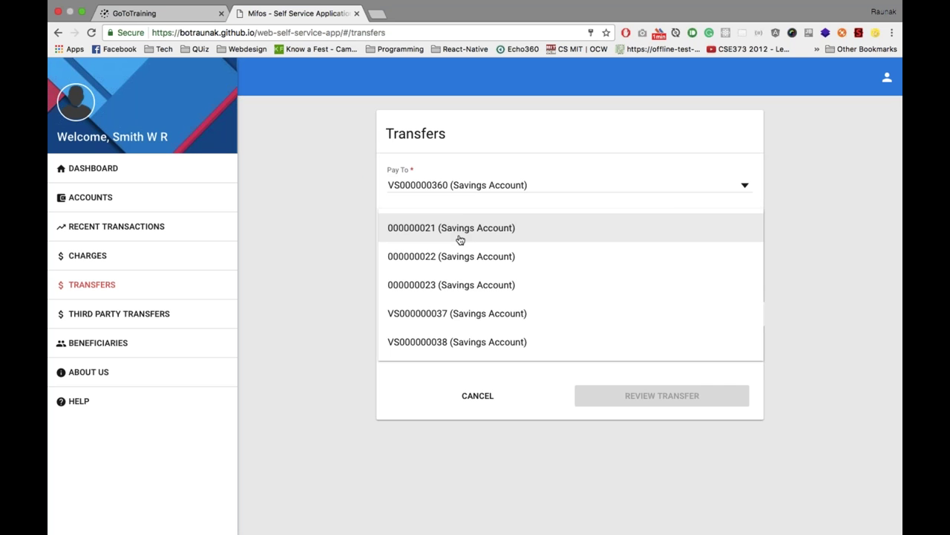
click(448, 287)
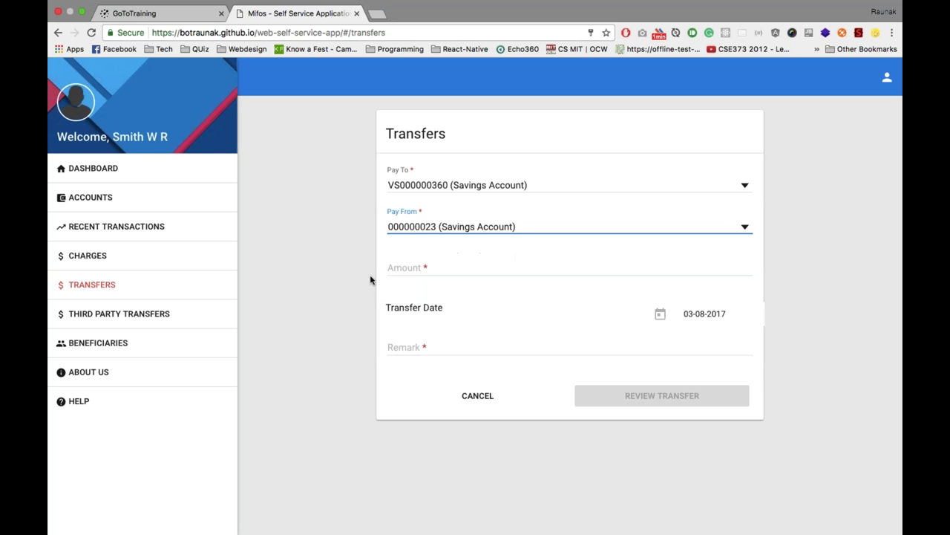
click(161, 315)
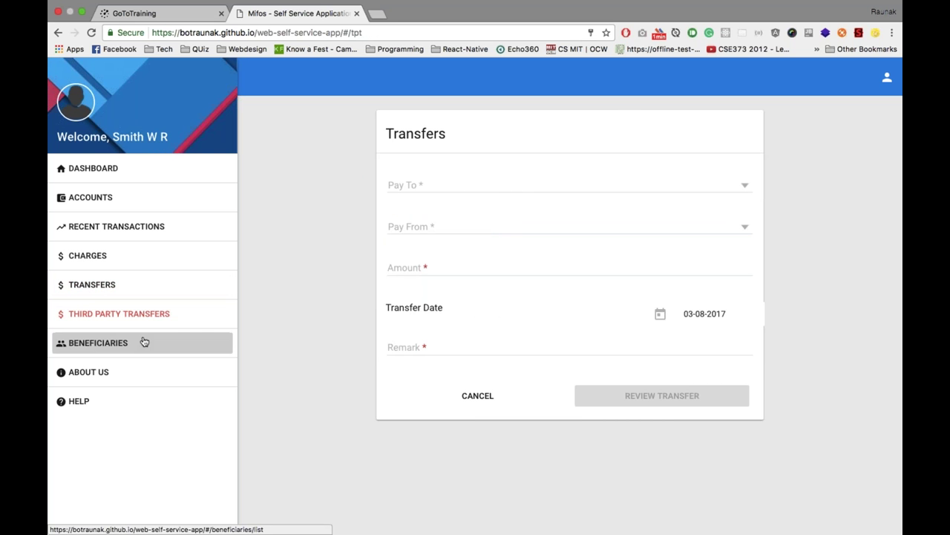
click(144, 341)
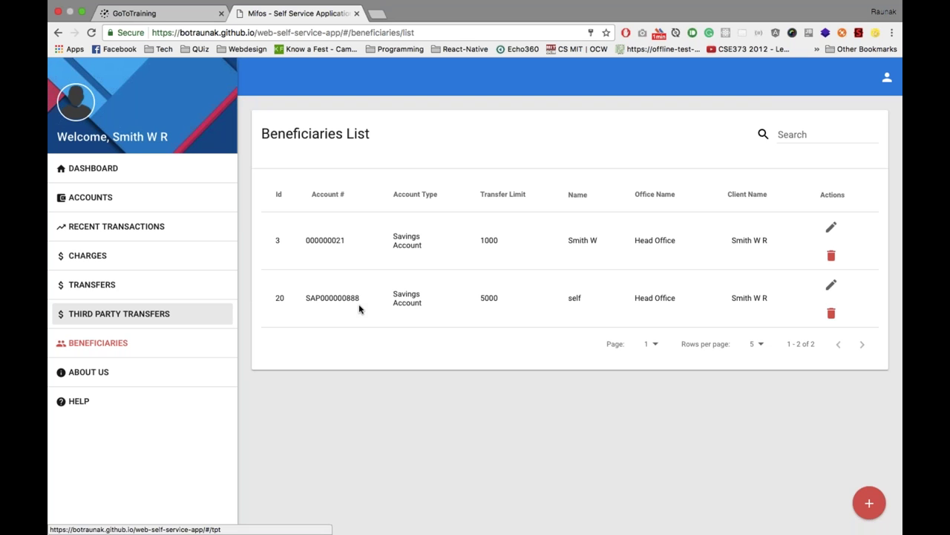
Fill the third-party transfer with beneficiary and source accounts, amount 10, remark 'test', and review it
click(151, 320)
click(429, 185)
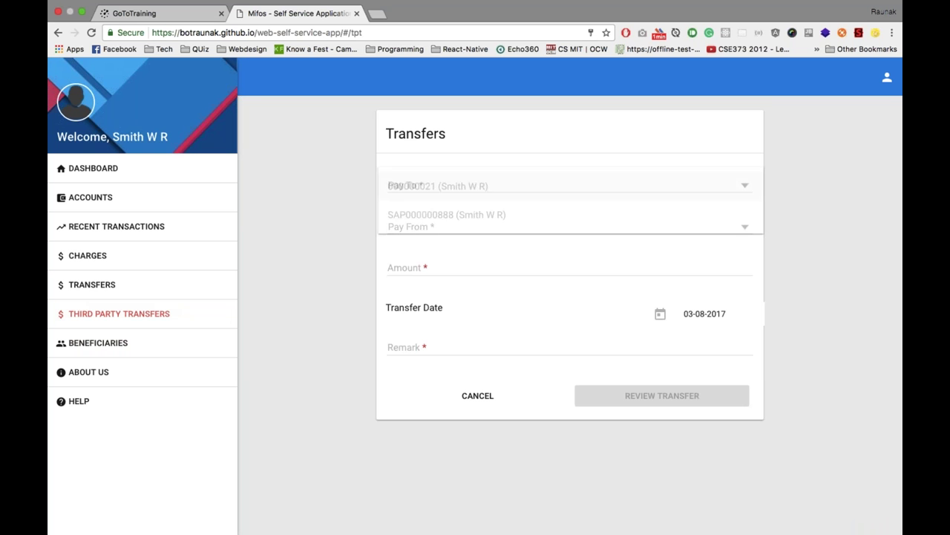
click(436, 214)
click(435, 227)
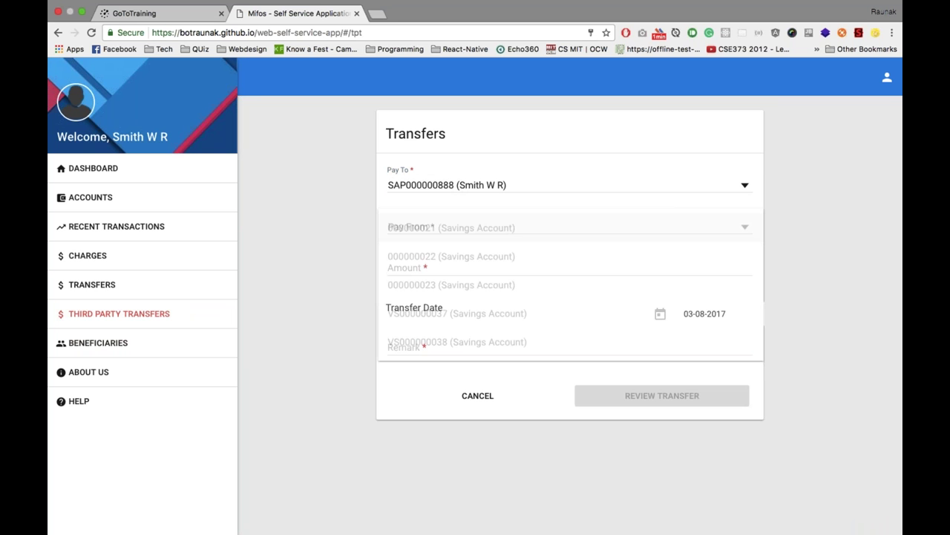
click(431, 260)
key(Tab)
text(10)
click(504, 348)
text(test)
key(Tab)
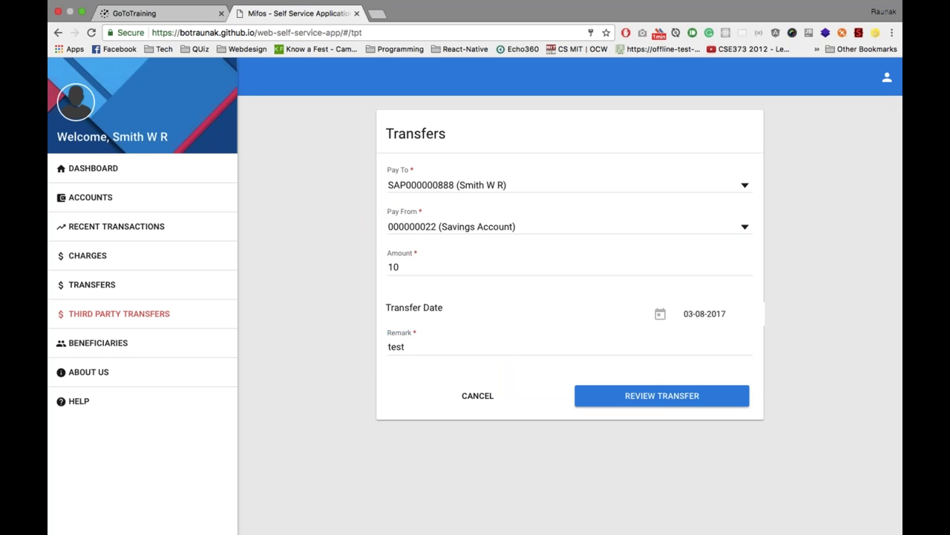
click(687, 397)
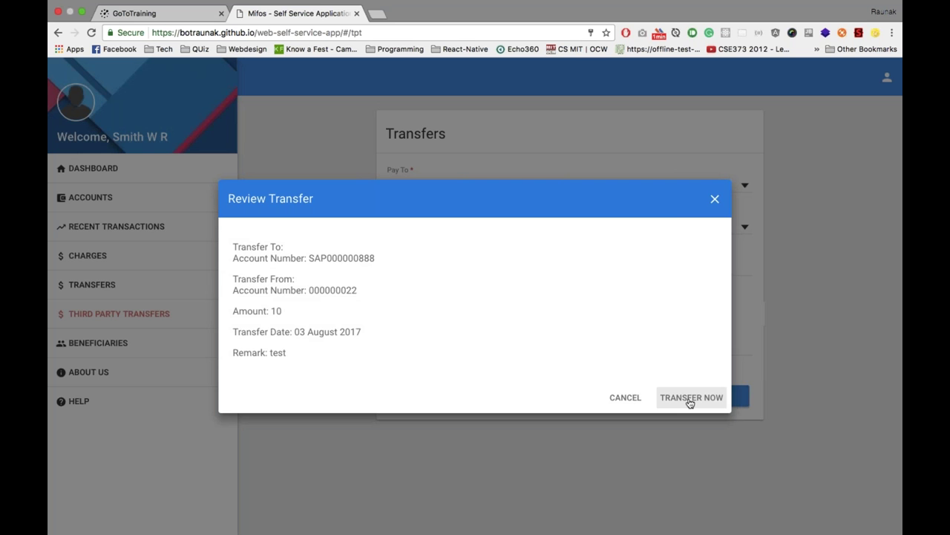
Confirm the transfer of 10 and view the Beneficiaries List
click(675, 396)
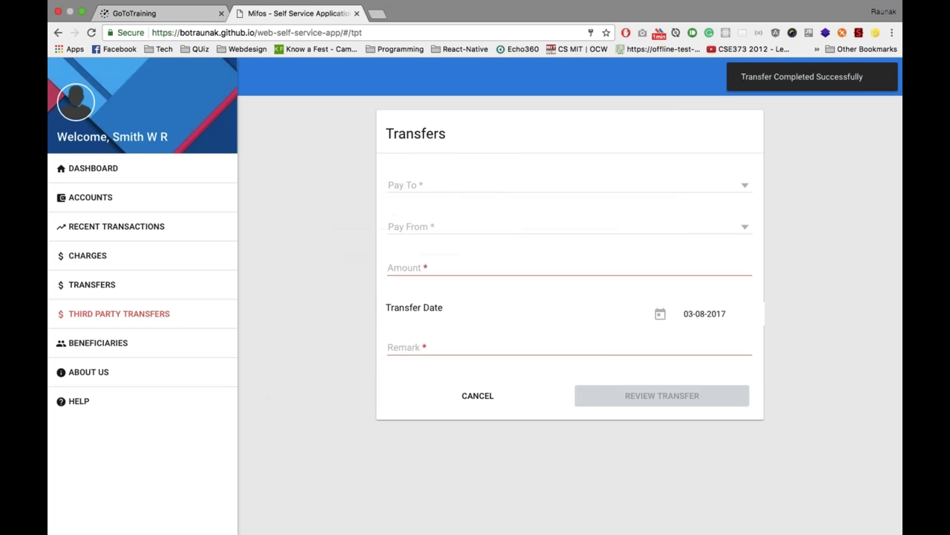
click(124, 348)
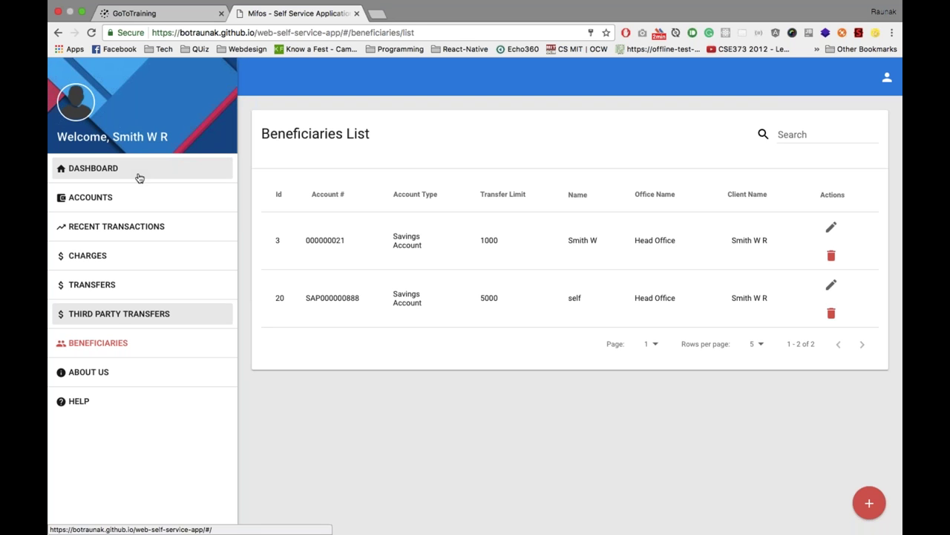
Open the blank Third Party Transfers form from the Self Service sidebar
click(117, 321)
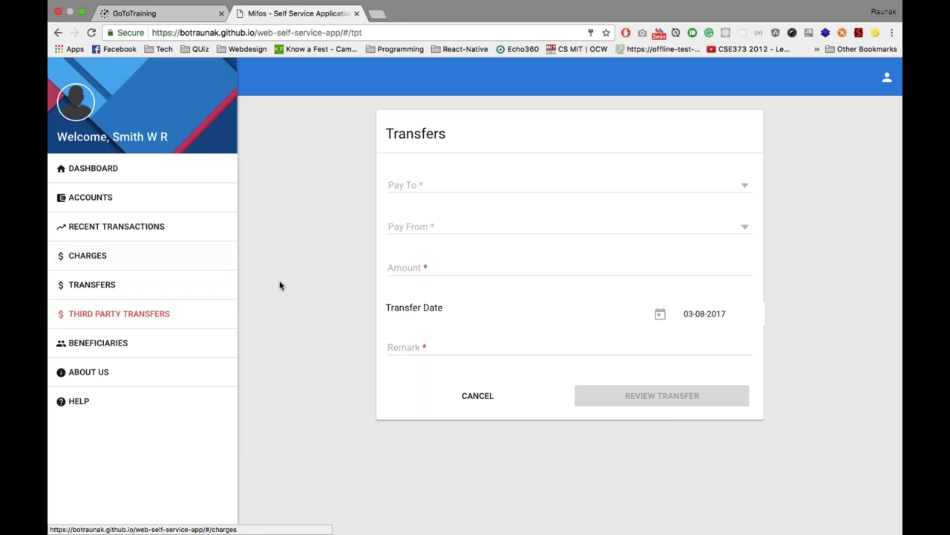
mouse_move(820, 529)
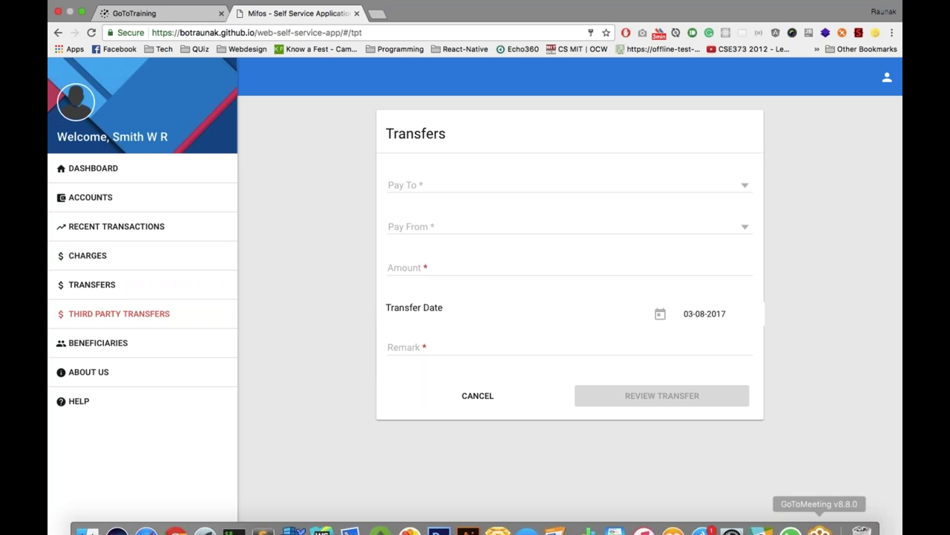
click(821, 529)
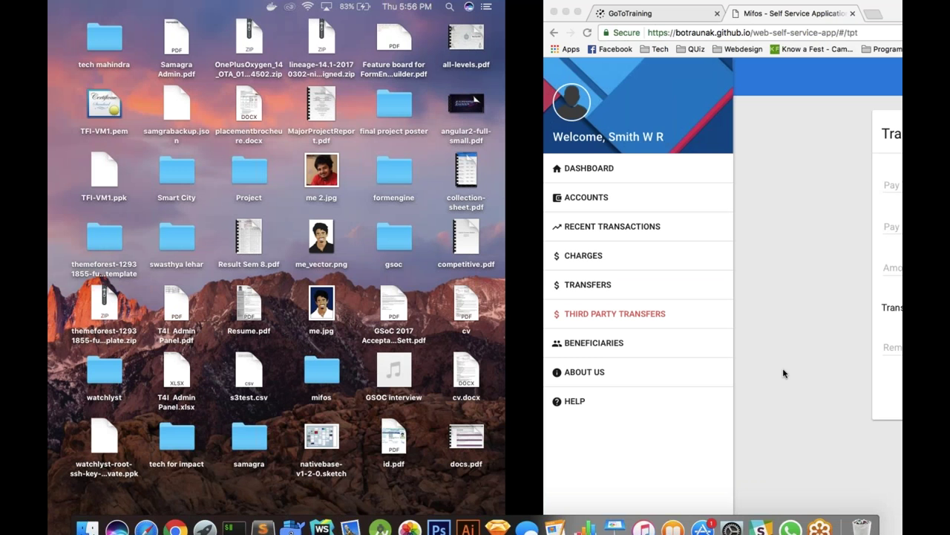
click(602, 165)
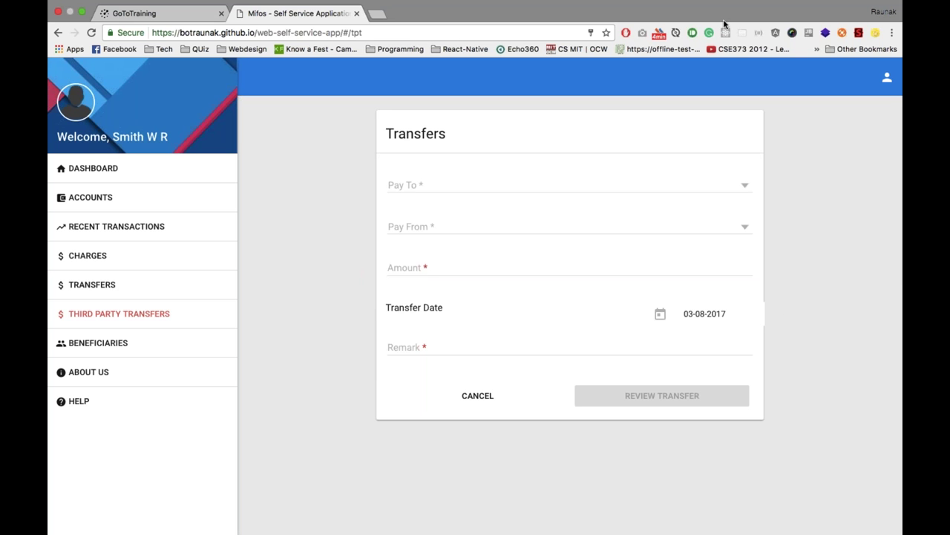
Open the own-account Transfers form and choose a savings account as Pay To
click(121, 289)
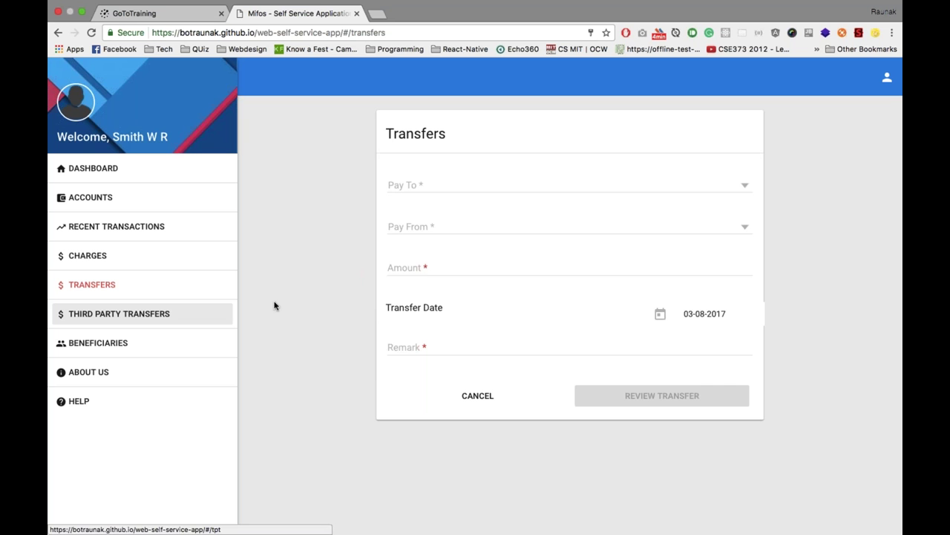
click(445, 186)
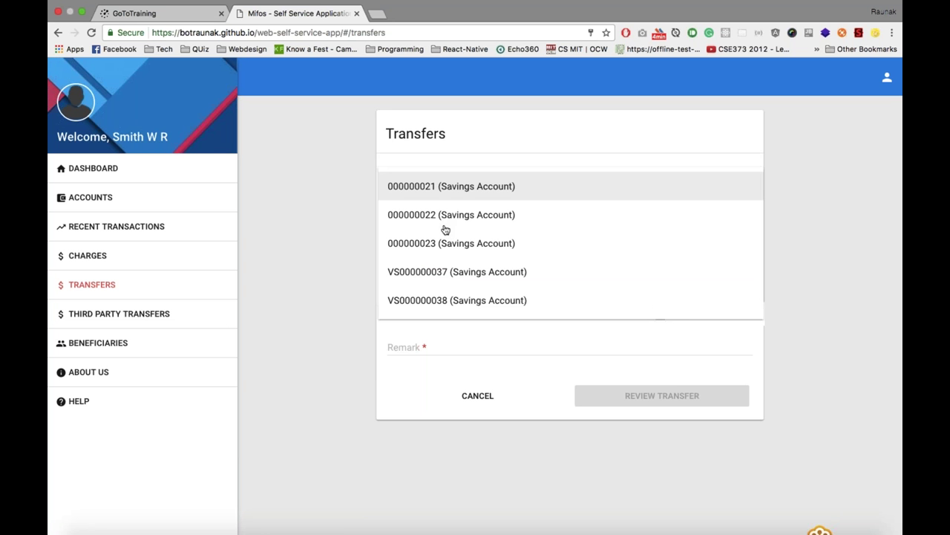
click(445, 217)
Choose a loan account as Pay From, then switch to the GoToTraining meeting
click(453, 225)
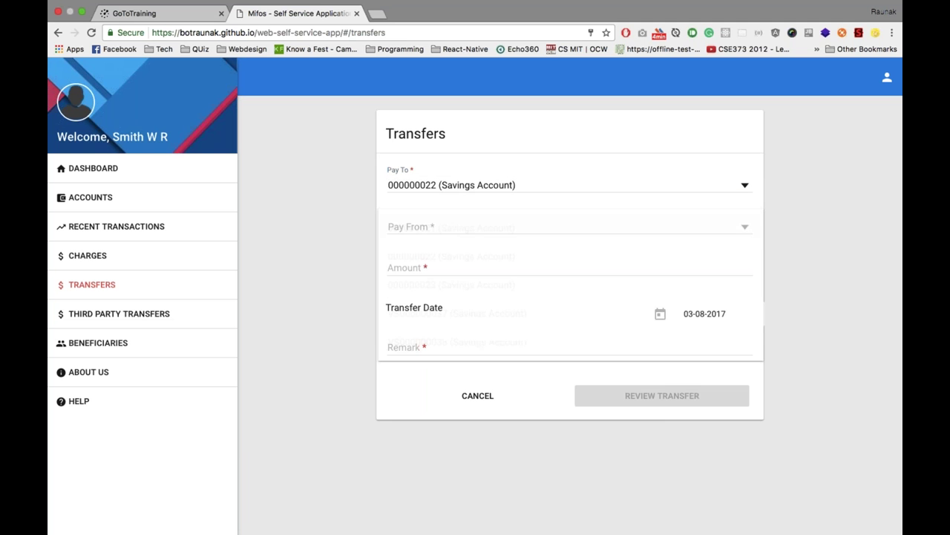
scroll(464, 323, down, 5)
scroll(460, 312, down, 5)
scroll(446, 274, down, 2)
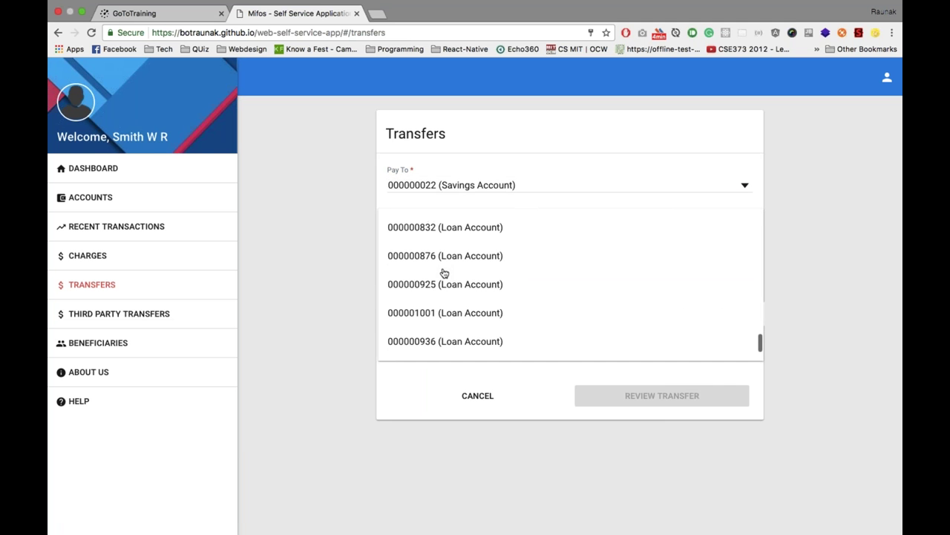
click(446, 284)
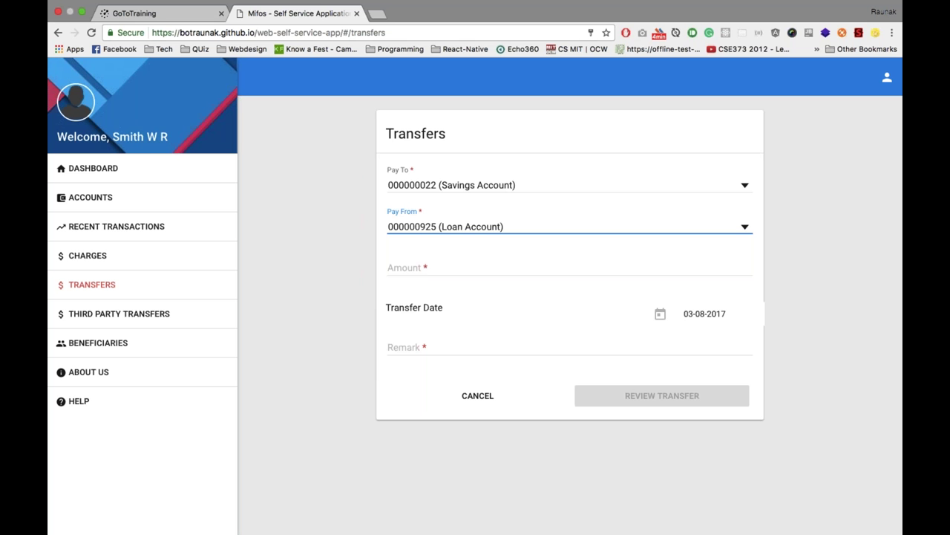
click(823, 518)
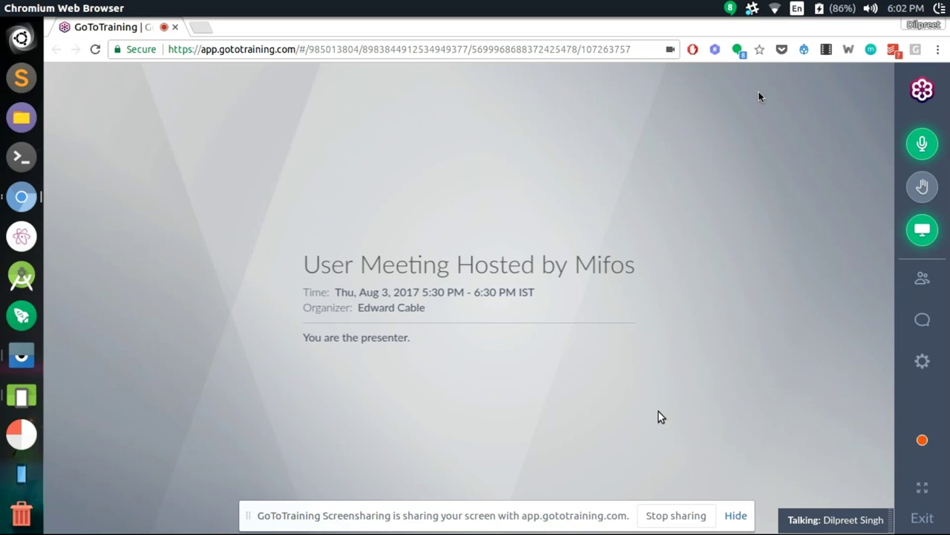
Switch to the workspace holding the Android Emulator's Mifos login screen
key(super+s)
key(Right)
key(Return)
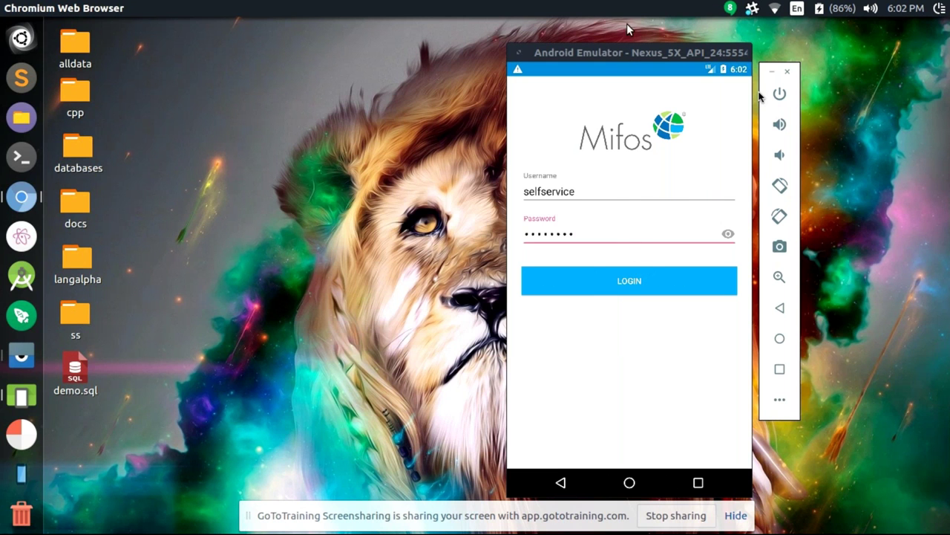
Attempt the Mifos login, reveal the password, then go back and reopen Self Service
drag(612, 52, 592, 46)
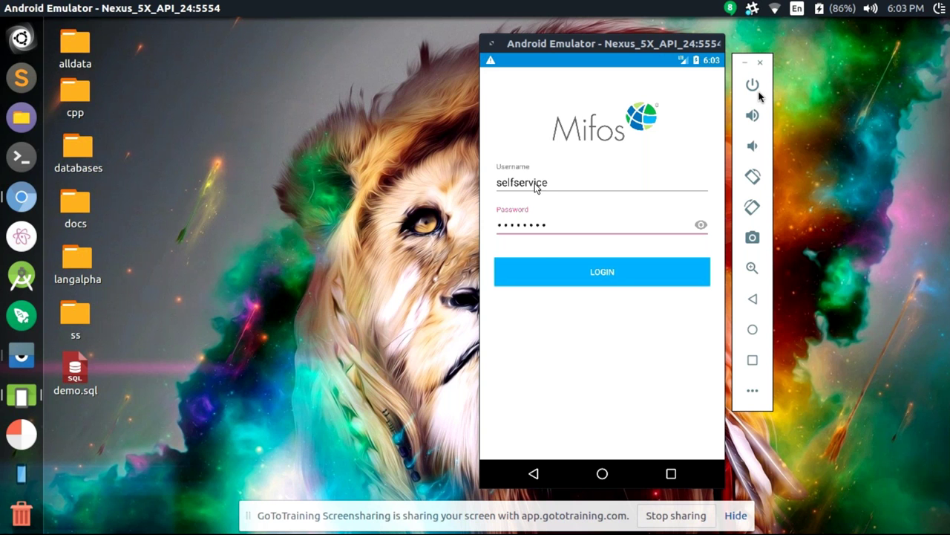
click(564, 273)
click(701, 226)
click(534, 473)
click(600, 249)
Enter the demo username and password, then switch to the Chromium meeting workspace
click(552, 183)
text(selfservice)
key(Tab)
text(password)
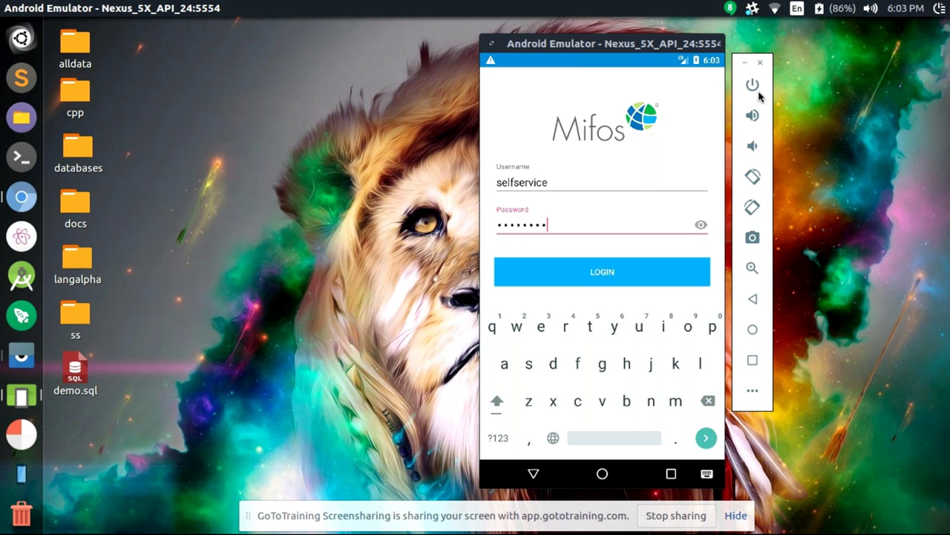
key(ctrl+alt+Down)
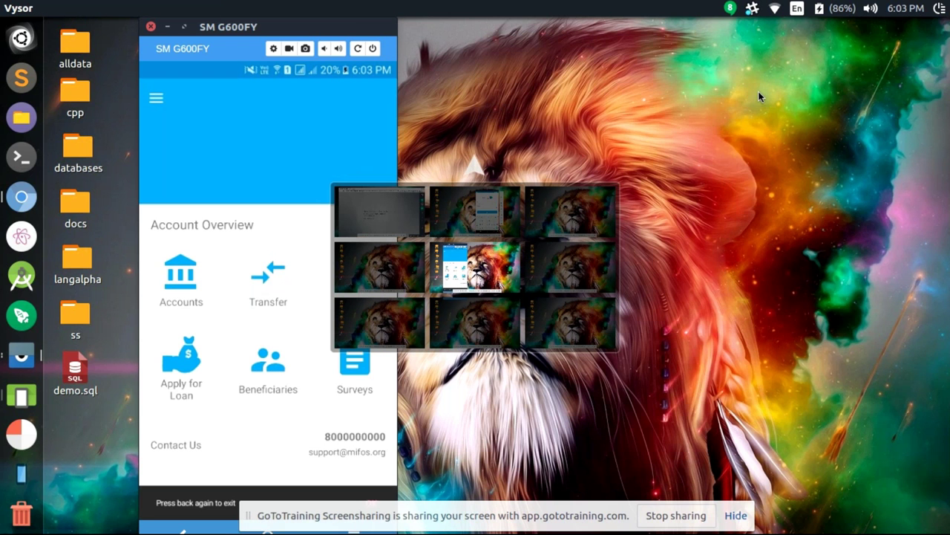
key(ctrl+alt+Up)
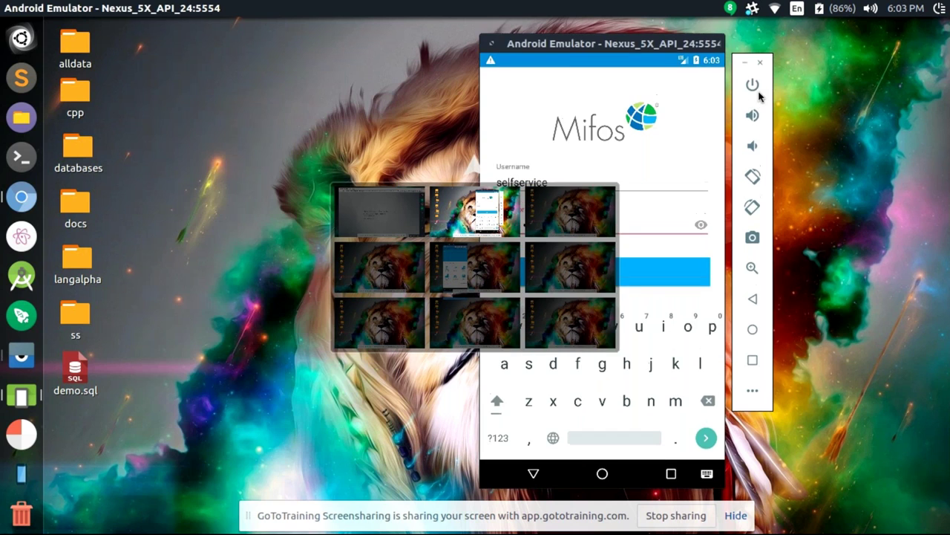
key(ctrl+alt+Left)
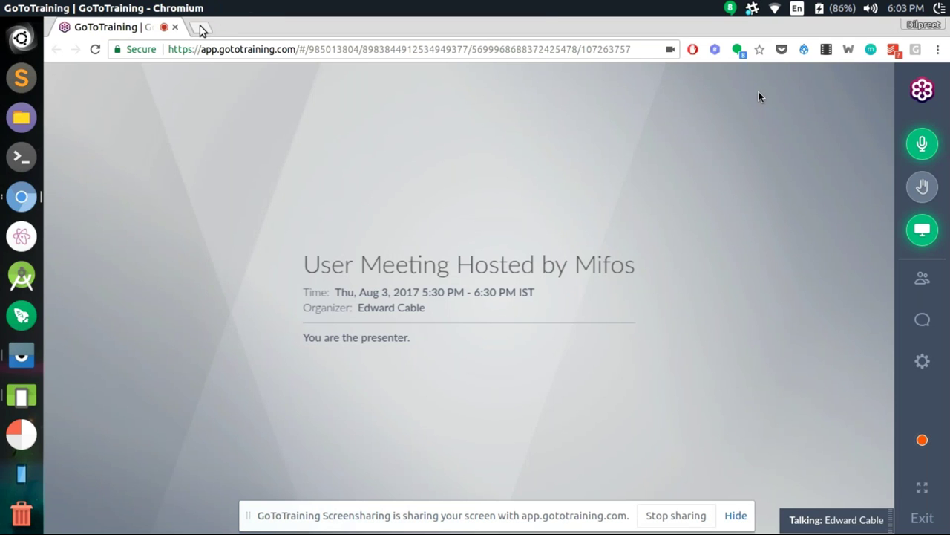
Load the demo.openmf.org fineract-provider self/loans API address in a new tab
click(201, 28)
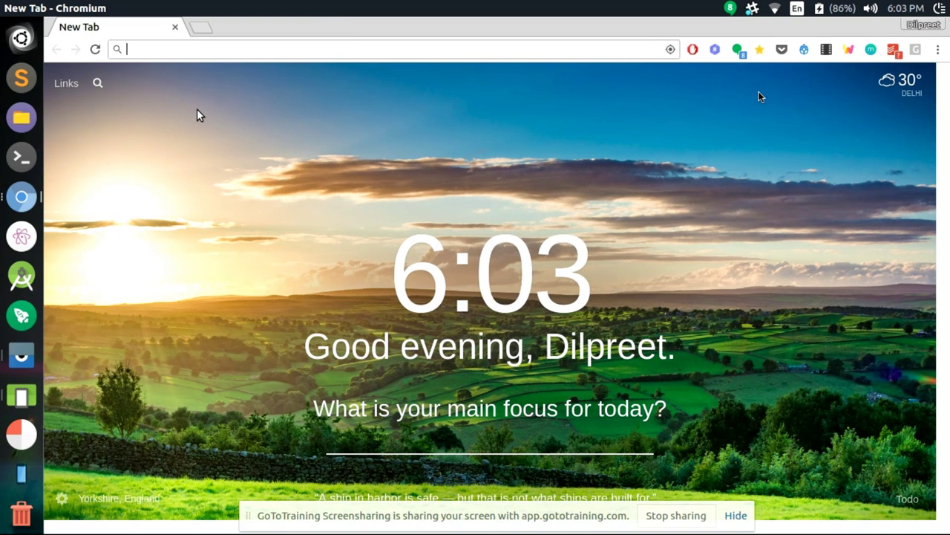
key(ctrl+alt+Down)
text(https://demo.openmf.org/api-docs/apiLive.htm#selflistclients)
key(BackSpace)
key(BackSpace)
key(BackSpace)
key(BackSpace)
key(BackSpace)
key(BackSpace)
key(BackSpace)
key(BackSpace)
key(BackSpace)
key(BackSpace)
key(BackSpace)
key(BackSpace)
key(BackSpace)
key(BackSpace)
key(BackSpace)
key(BackSpace)
key(BackSpace)
key(BackSpace)
key(BackSpace)
key(BackSpace)
key(BackSpace)
key(BackSpace)
key(BackSpace)
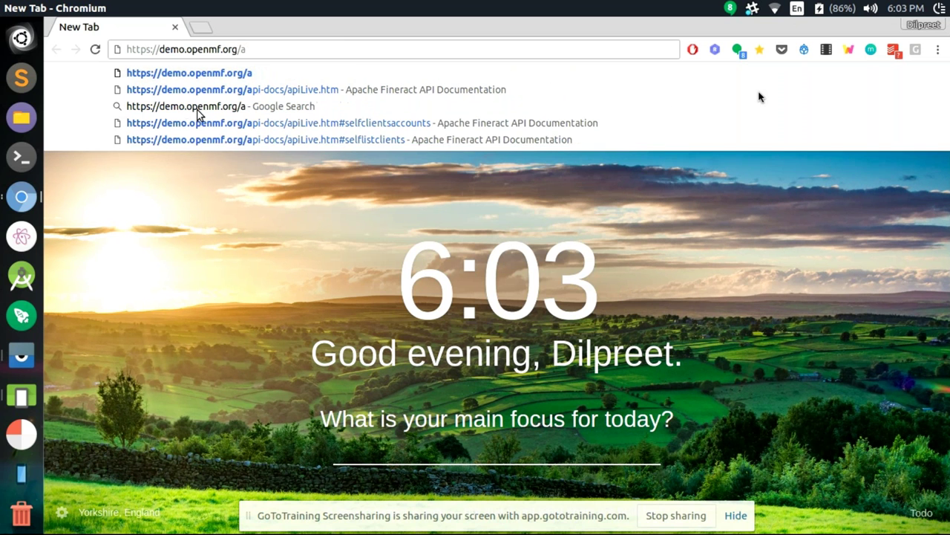
key(Down)
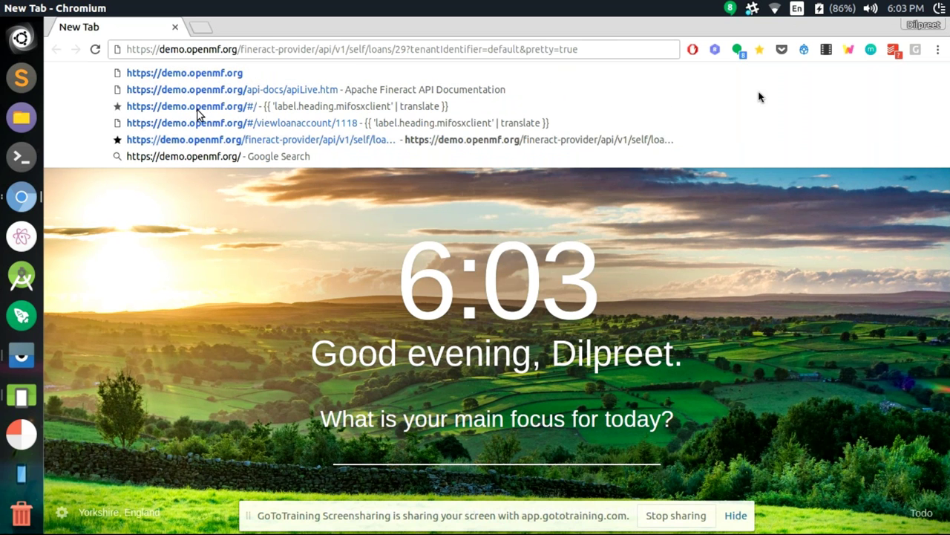
key(Return)
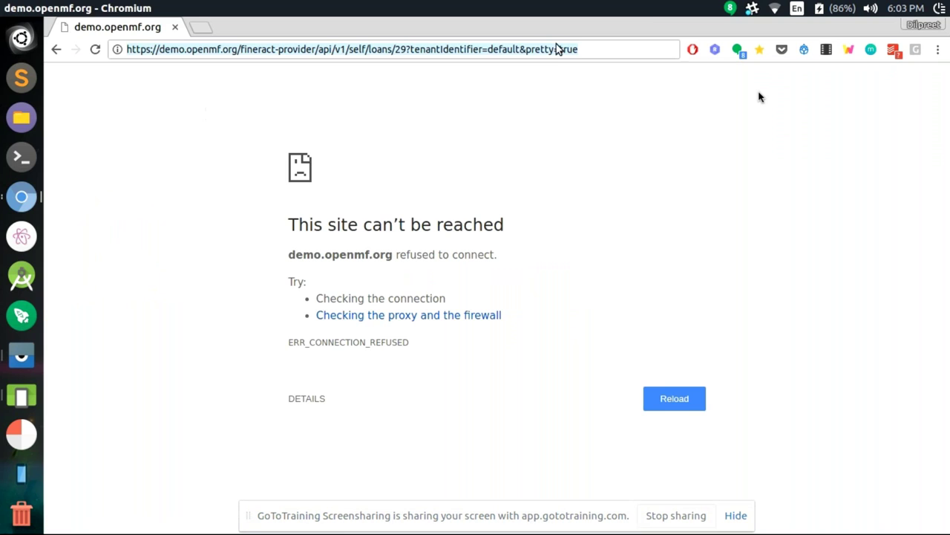
Reload the demo.openmf.org loans API page twice and dismiss the screen-sharing notice
click(551, 49)
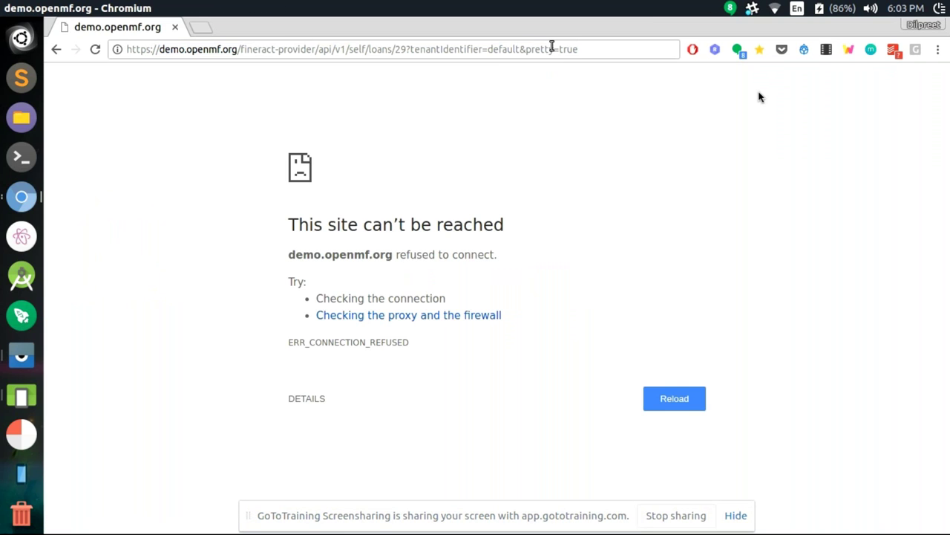
key(Return)
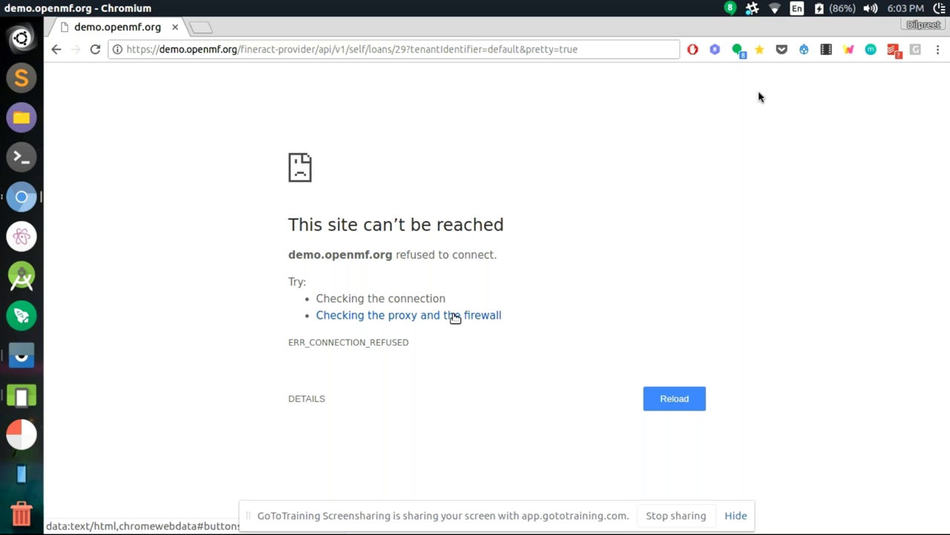
click(736, 516)
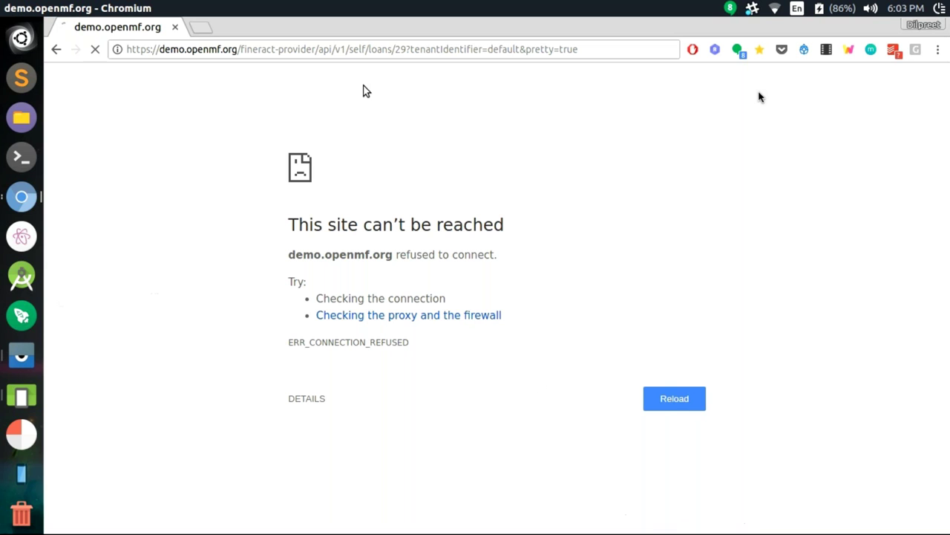
click(371, 56)
triple_click(359, 55)
key(Return)
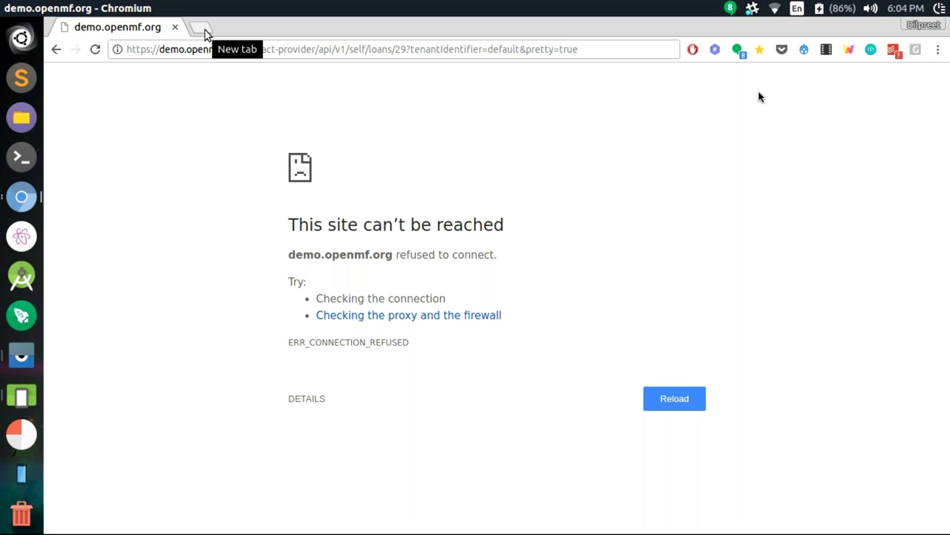
Change the host from 'demo' to 'mobile' and load the loans/29 address
click(171, 47)
double_click(170, 50)
text(mobile)
key(Return)
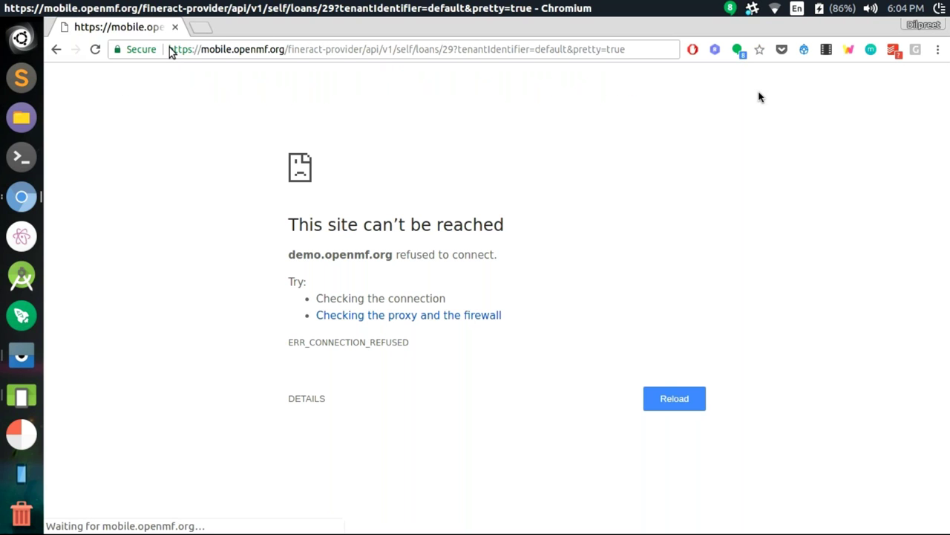
Load the demo.openmf.org fineract loans/29 address in a new tab
click(211, 26)
text(demo.openmf.org/api-docs/apiLive.htm)
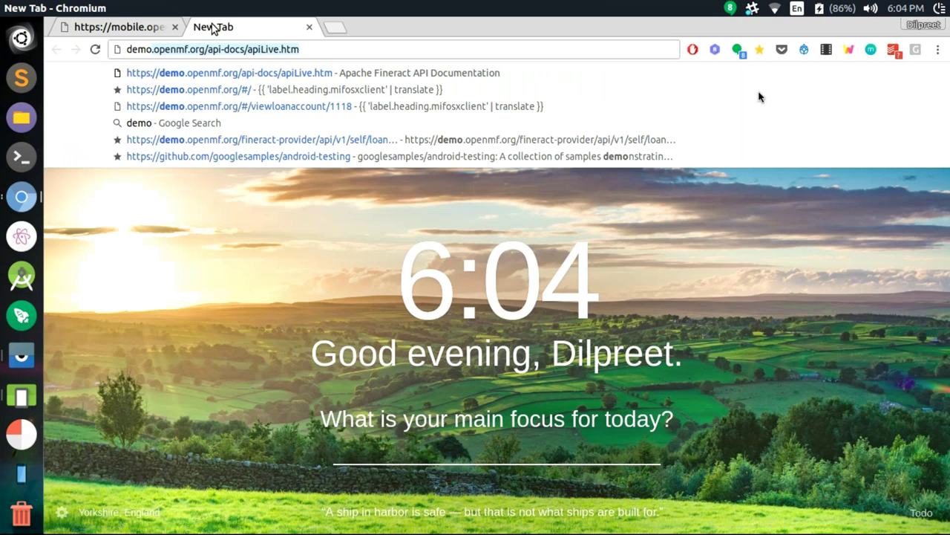
key(Down)
key(Down)
key(Down)
key(Down)
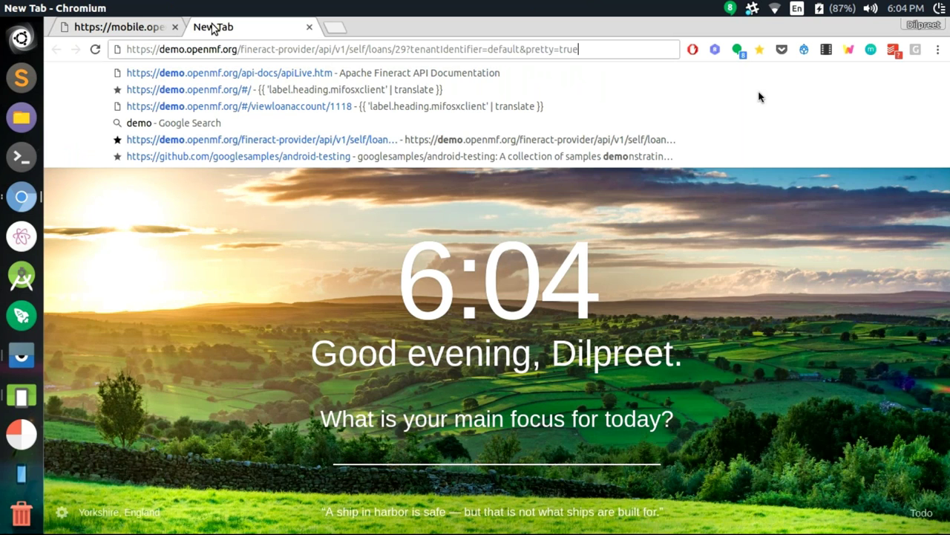
key(Return)
Reload the failing loans/29 page several times after checking the meeting workspace
key(ctrl+alt+Up)
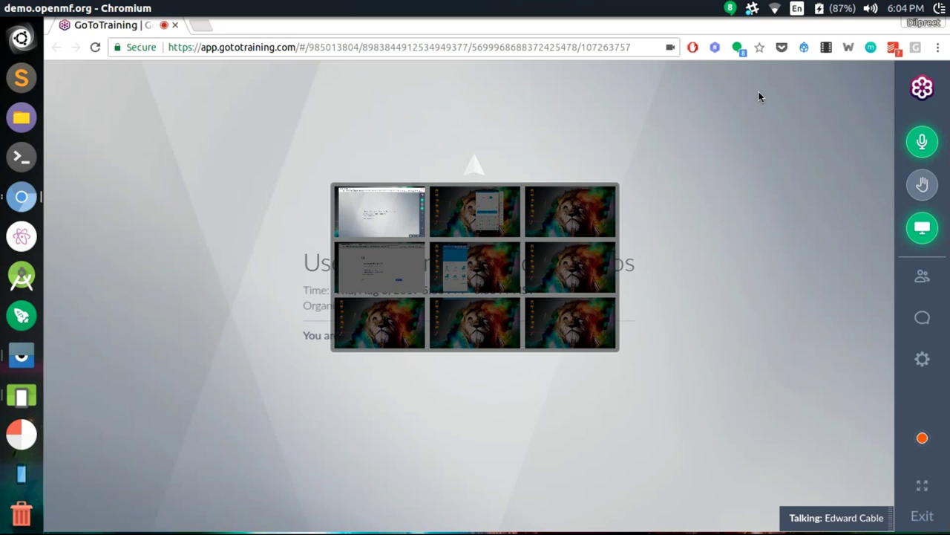
key(ctrl+alt+Down)
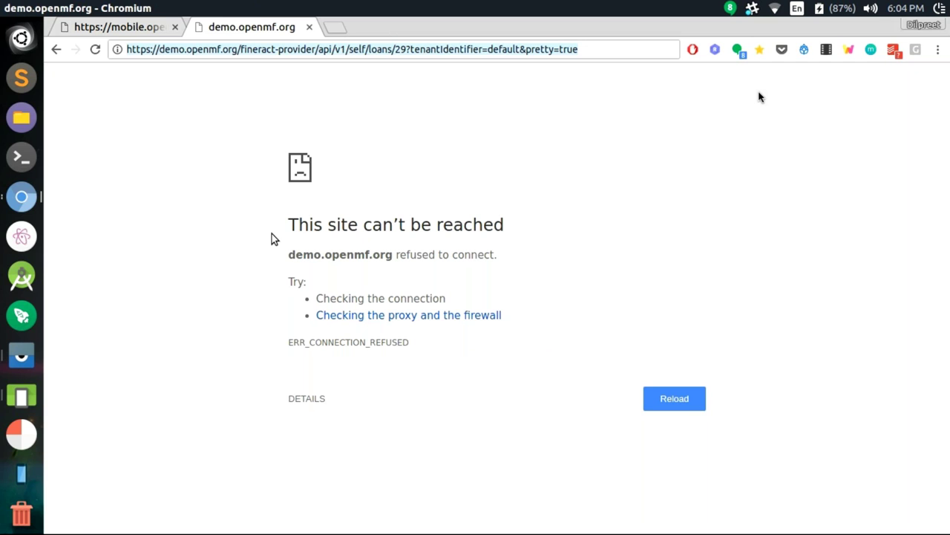
key(Return)
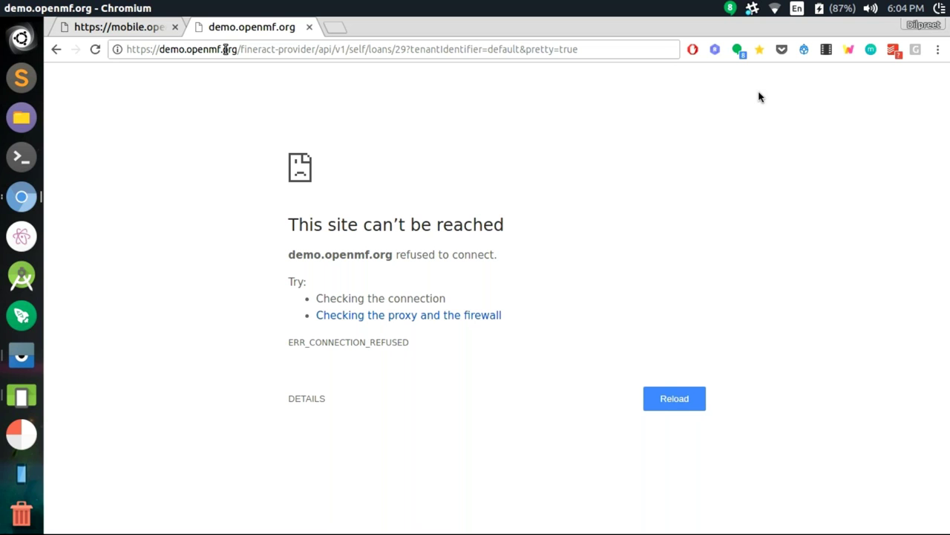
click(249, 49)
key(Return)
click(349, 50)
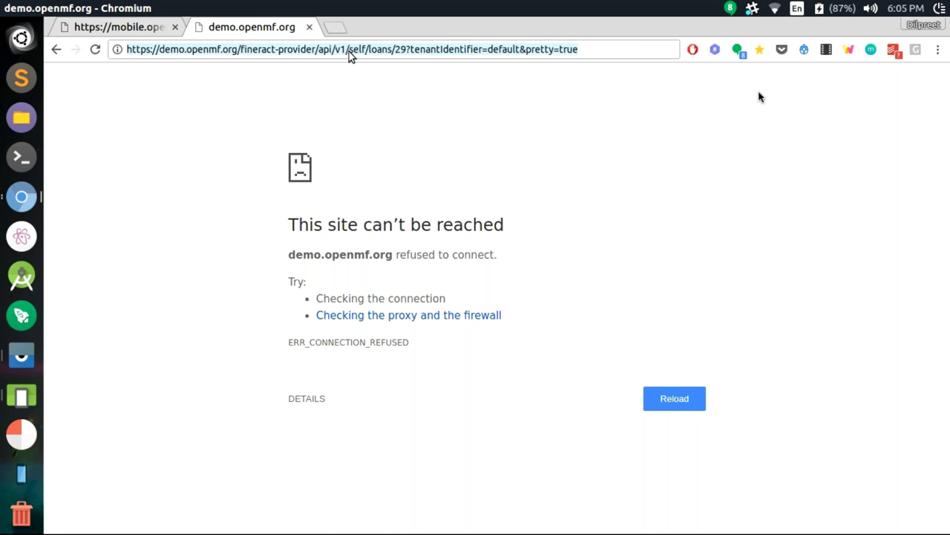
key(Return)
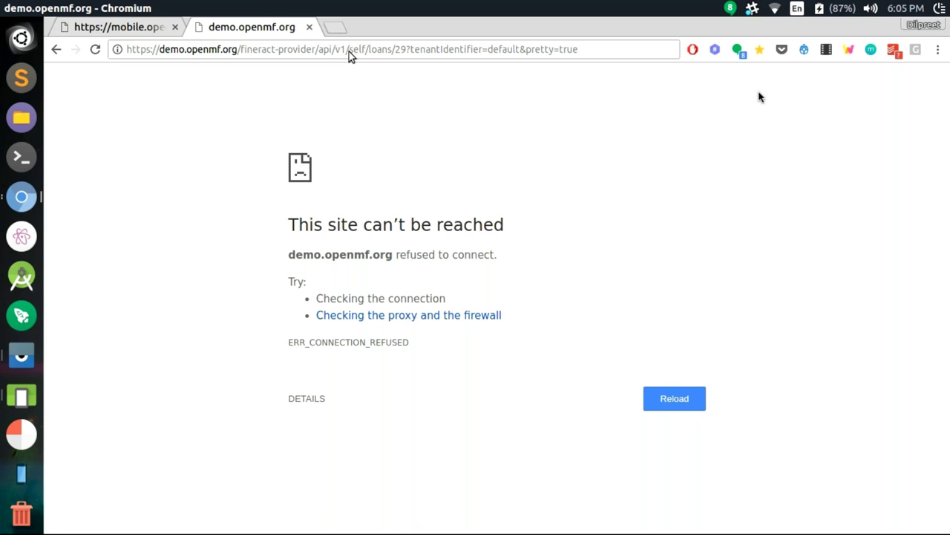
click(350, 50)
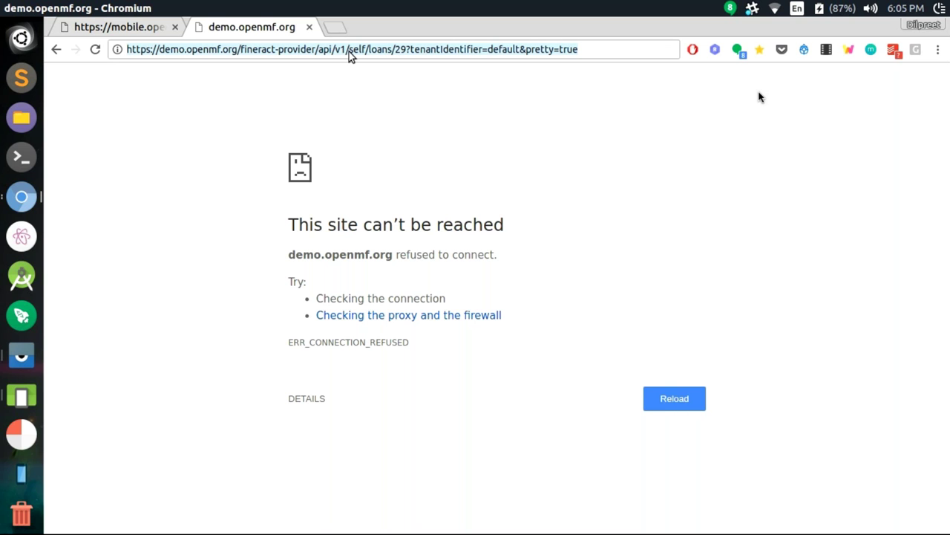
Bring the meeting window forward and back, then launch Android Studio
key(alt+Tab)
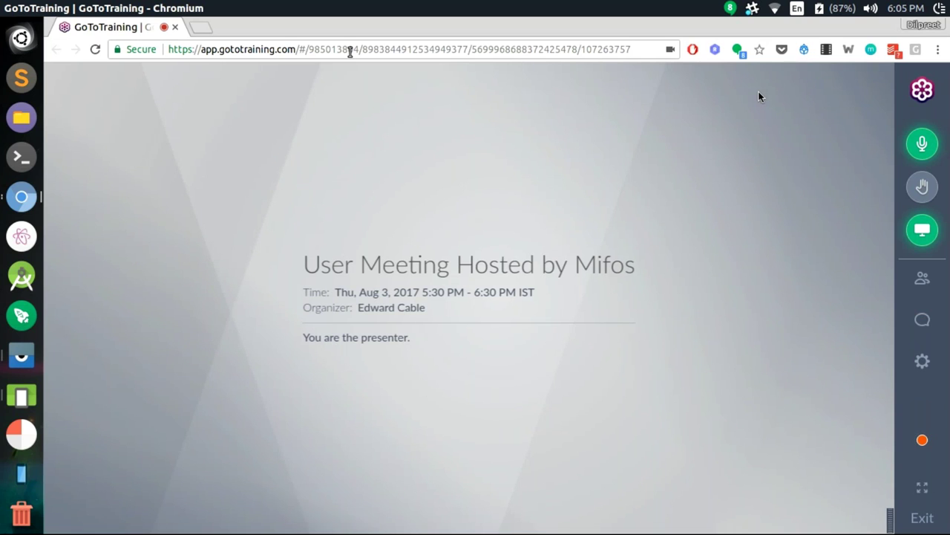
key(alt+Tab)
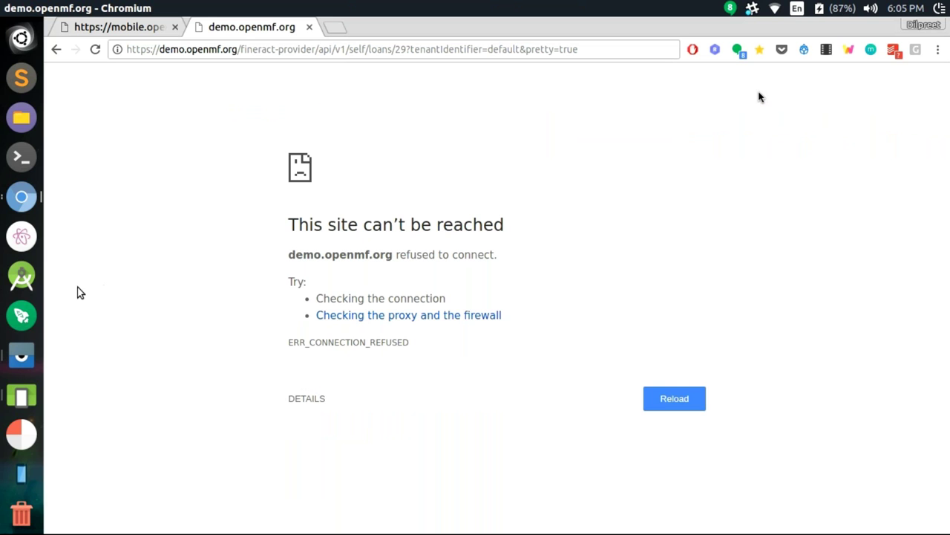
click(22, 276)
Switch to the GoToTraining meeting workspace showing attendees' chat about the server outage
key(super+s)
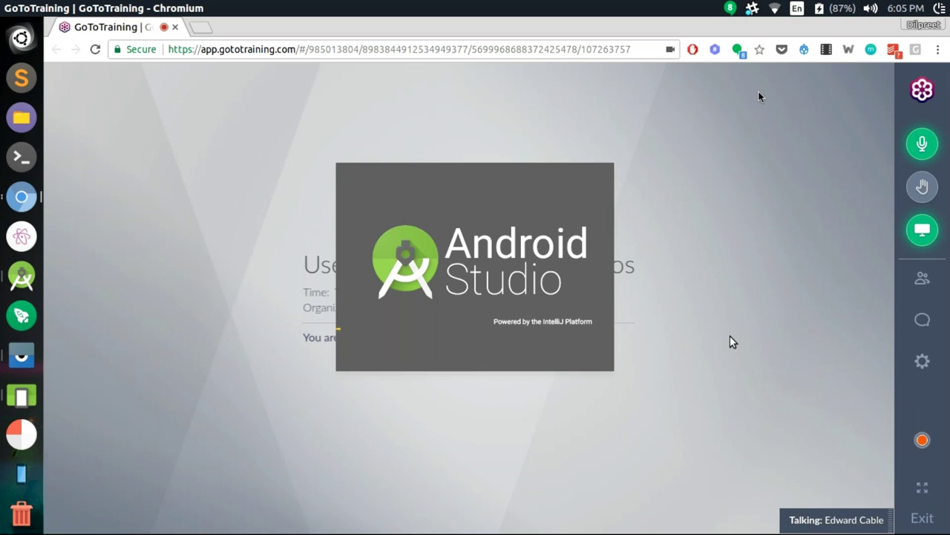
key(super+s)
key(Escape)
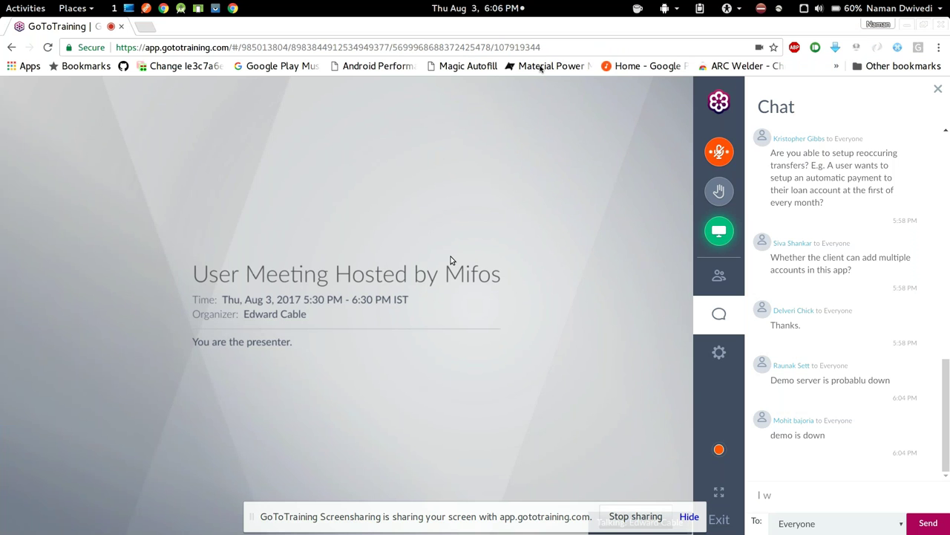
Unmute the presenter's microphone and bring the Nexus_5X_API_24 emulator window forward
key(ctrl+alt+a)
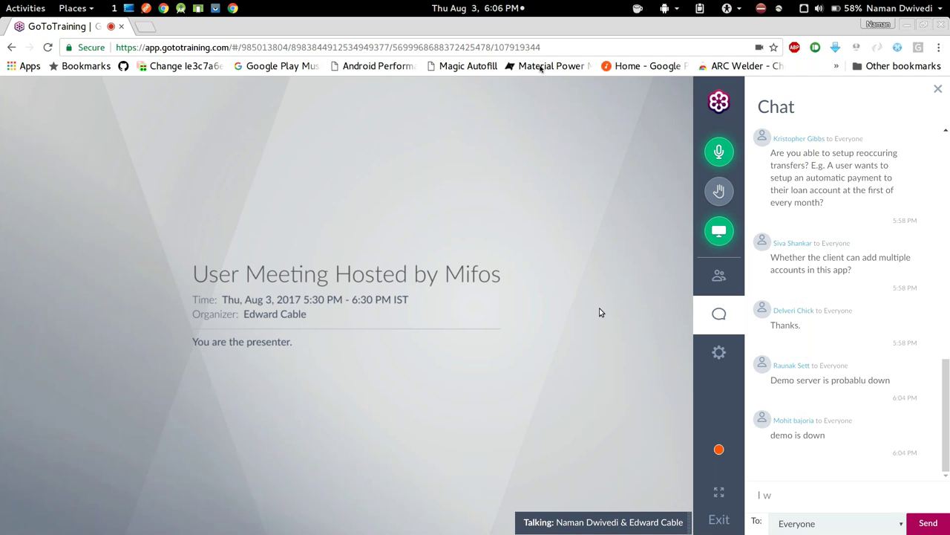
key(alt+Tab)
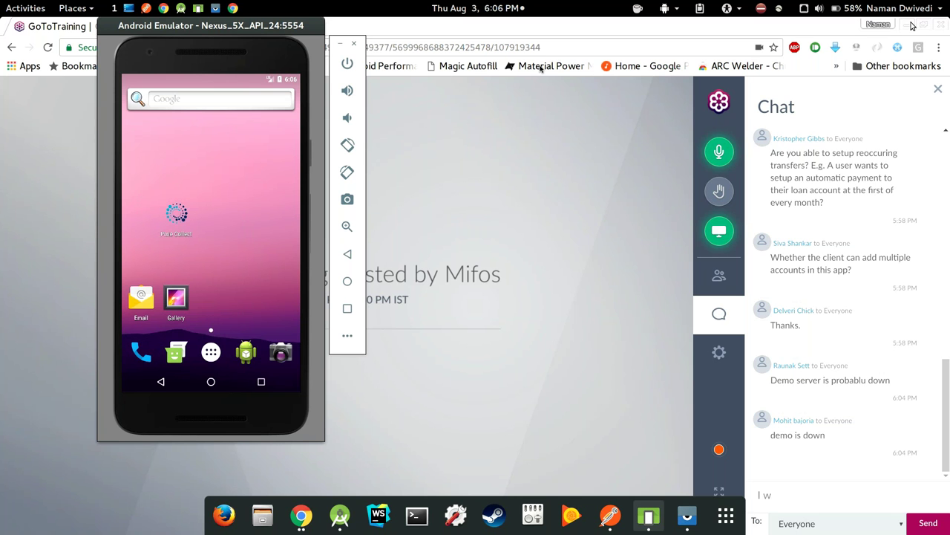
Minimise the GoToTraining browser and start an app search on the mirrored Nexus 6
click(911, 25)
scroll(512, 294, down, 10)
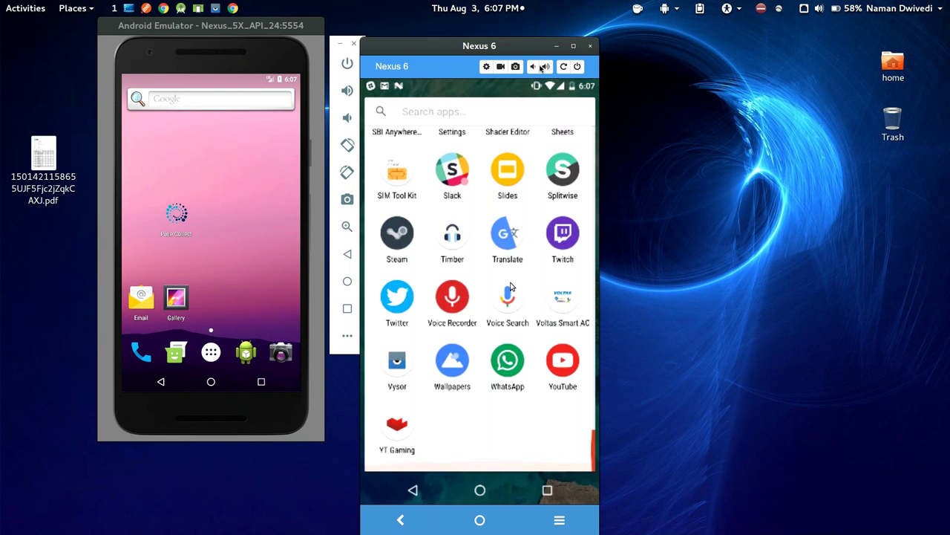
scroll(510, 286, up, 1)
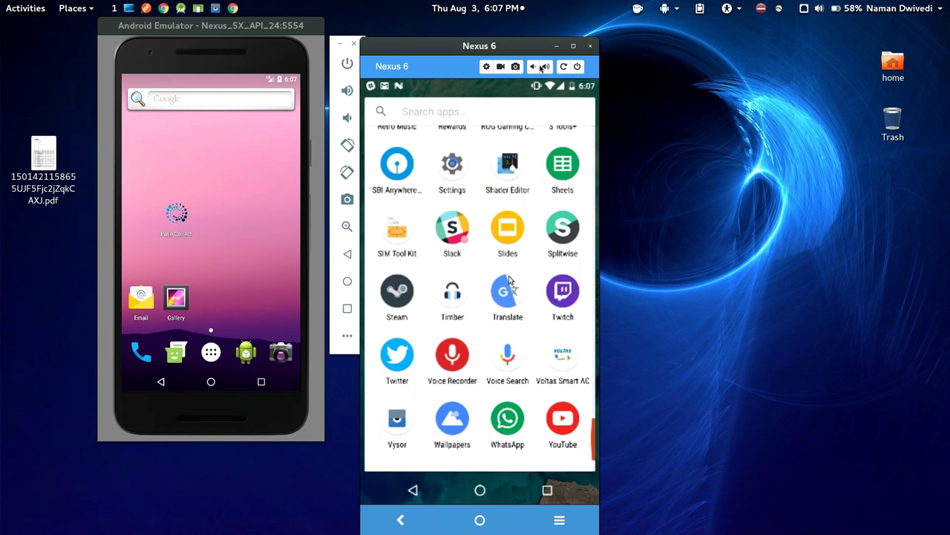
scroll(510, 279, up, 5)
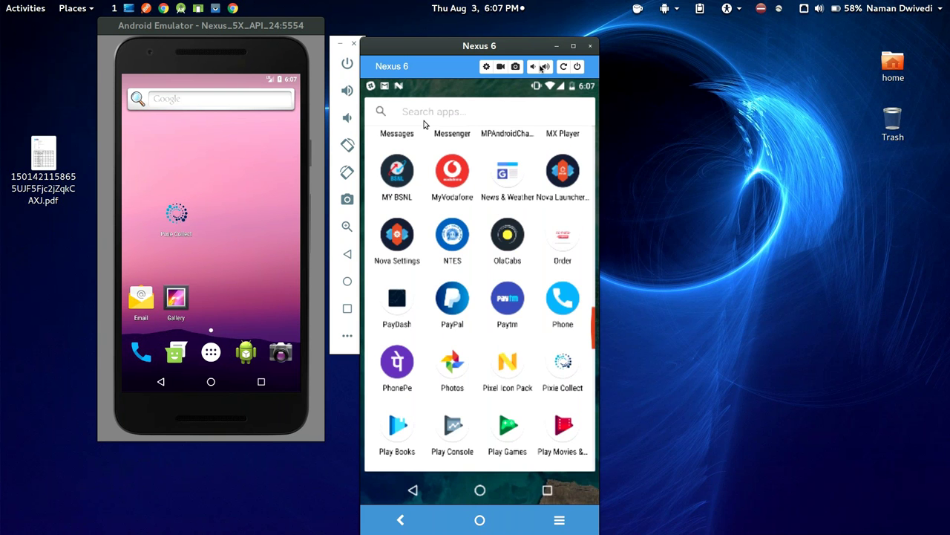
click(426, 124)
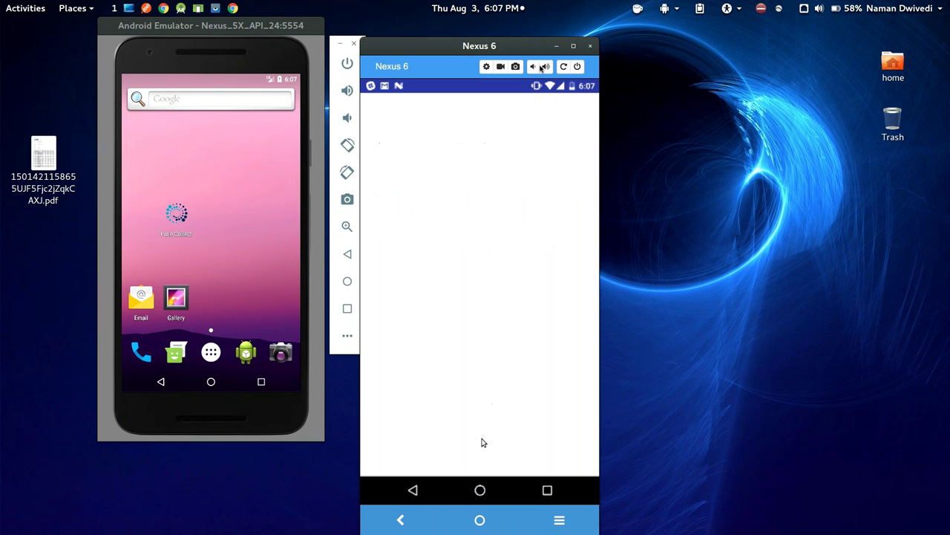
Return the Nexus 6 mirror to its home screen and move it beside the emulator
click(482, 490)
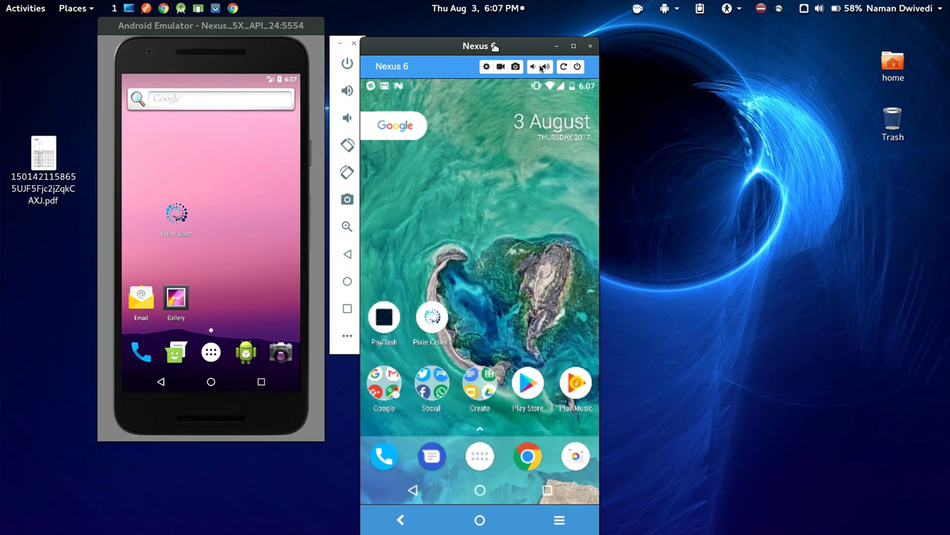
drag(494, 46, 539, 49)
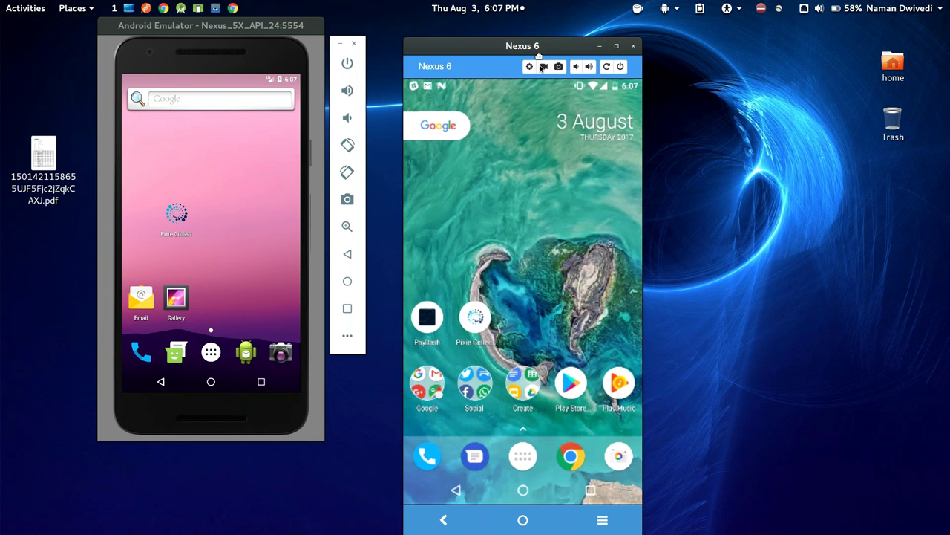
drag(539, 53, 574, 52)
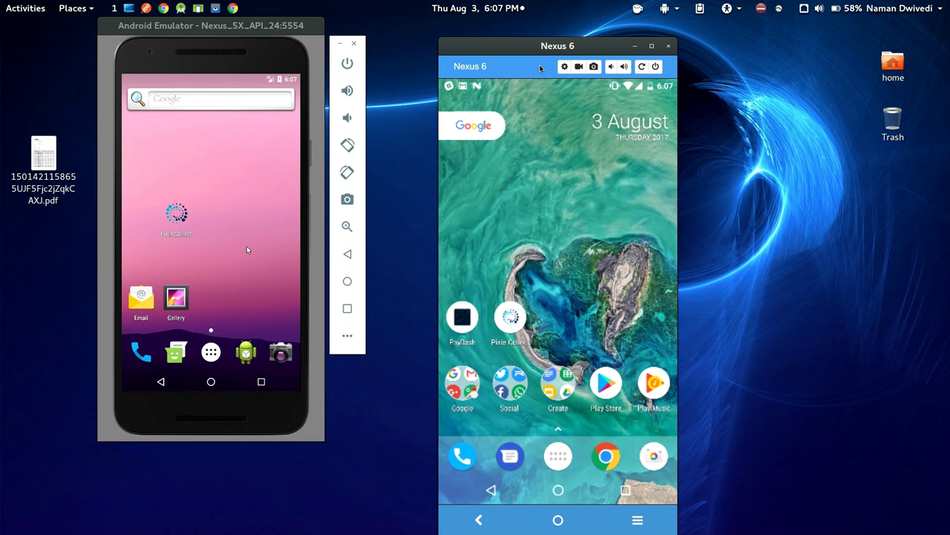
Launch Pixie Collect, start a new sign-up, and verify the mobile number by SMS OTP
click(225, 224)
click(179, 378)
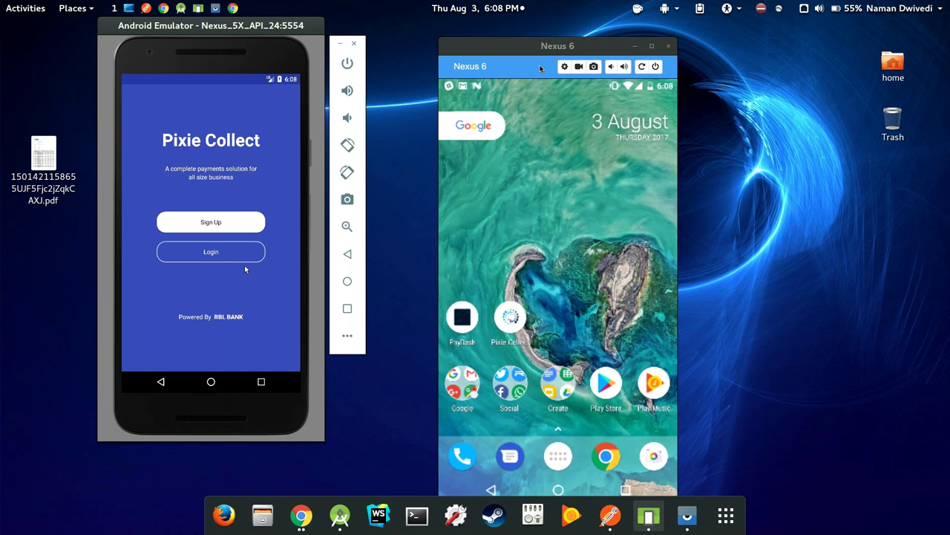
click(202, 222)
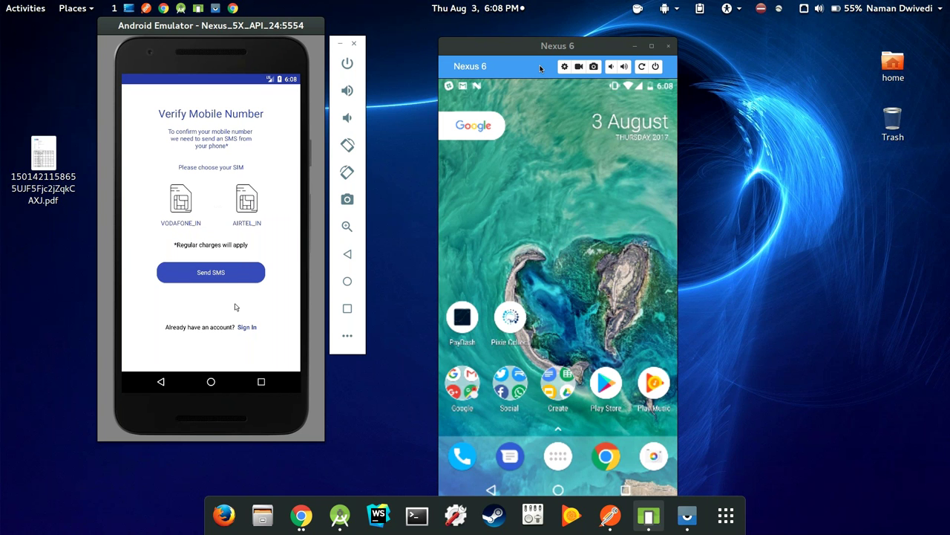
click(223, 273)
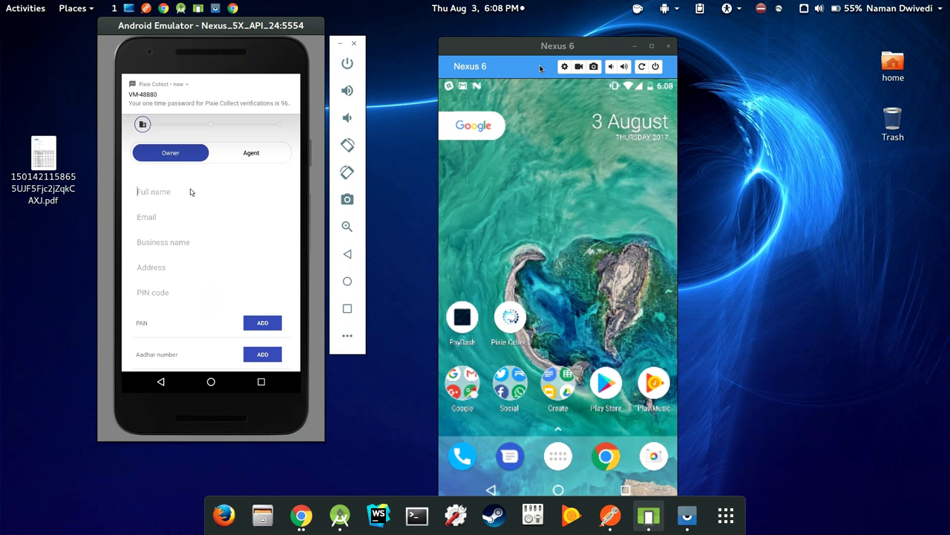
Start adding a PAN on the Business details form, then dismiss its verification prompt
scroll(217, 172, down, 1)
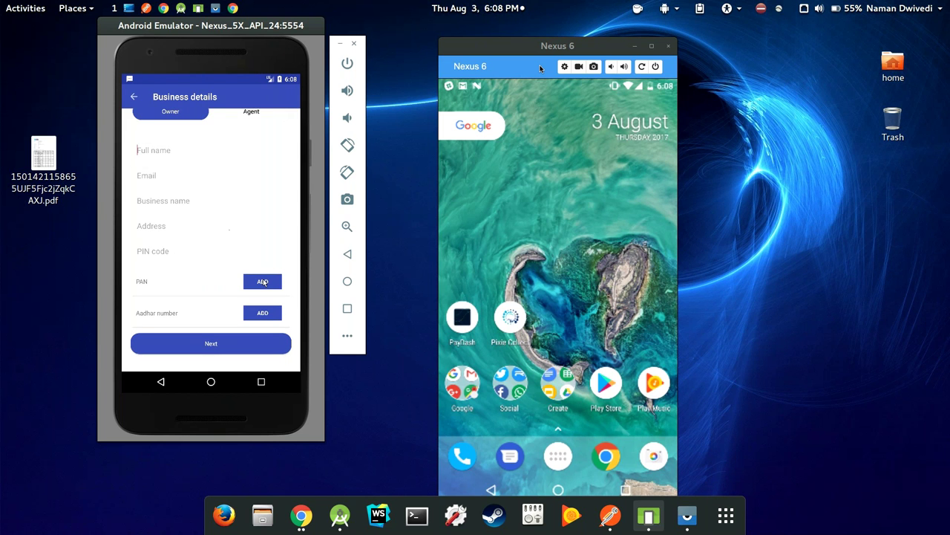
click(263, 283)
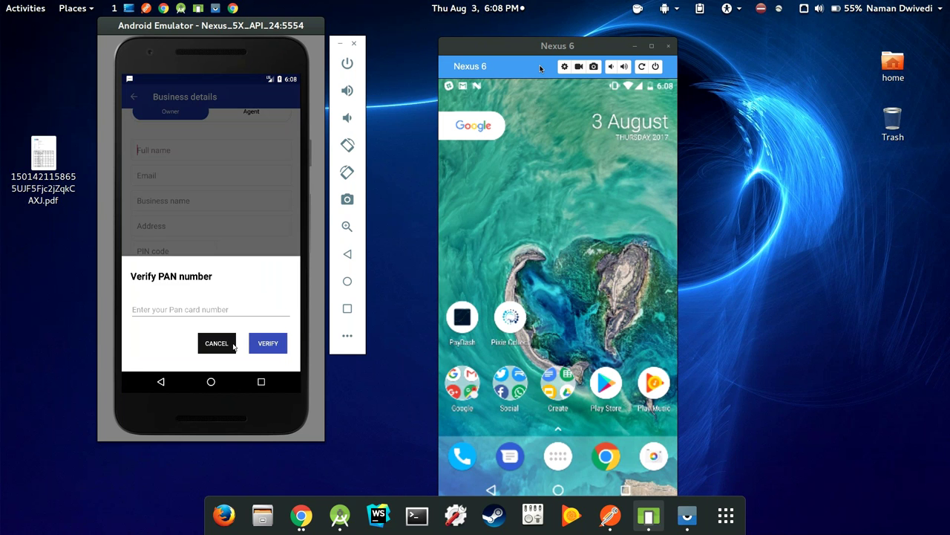
click(217, 356)
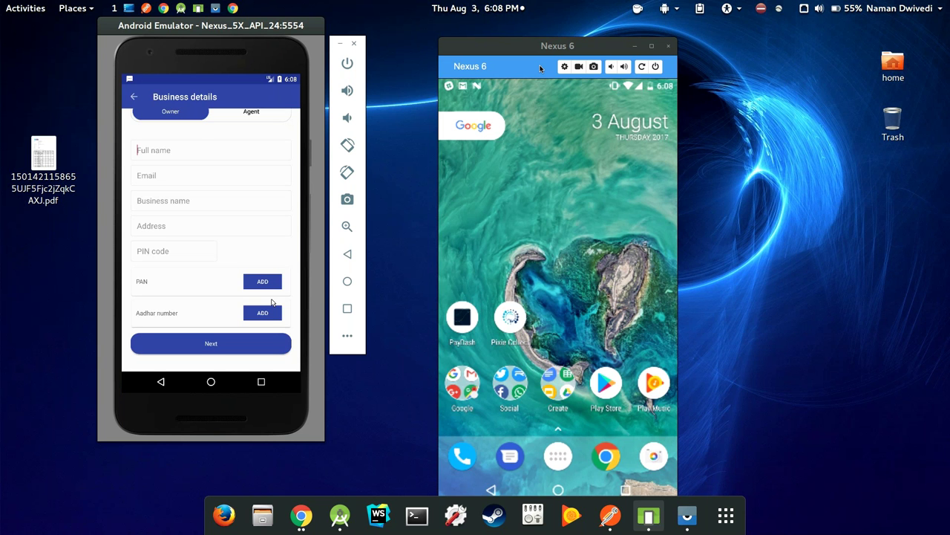
Enter and verify the owner's Aadhar number, then continue to the bank account step
click(271, 286)
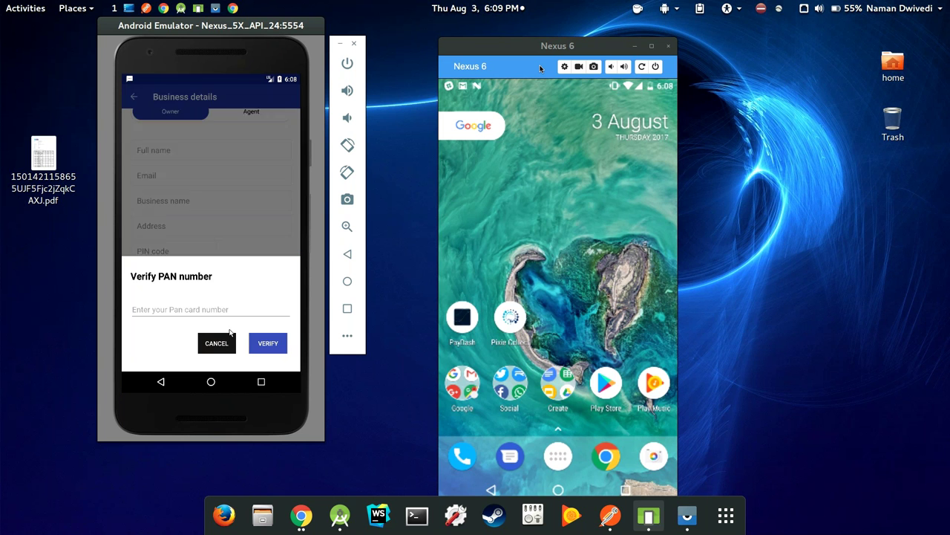
click(225, 338)
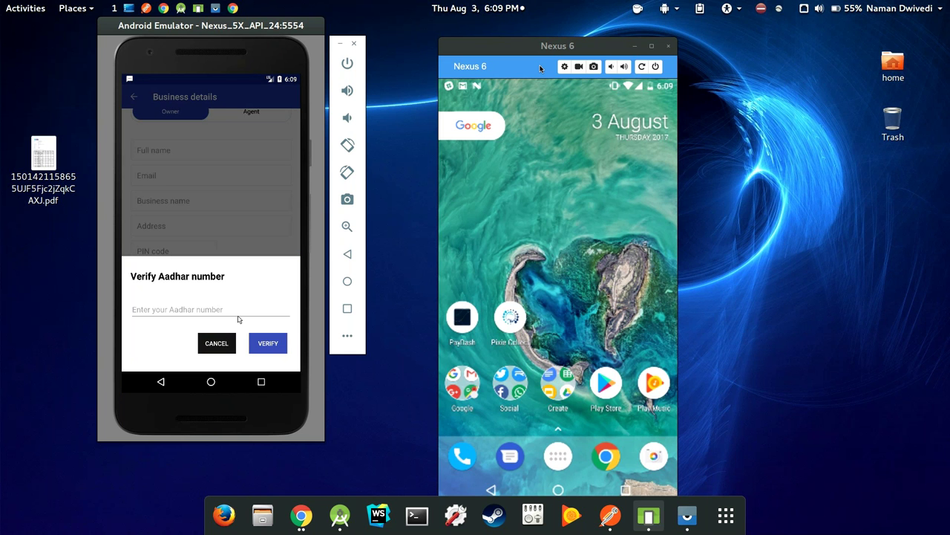
click(218, 310)
key(Return)
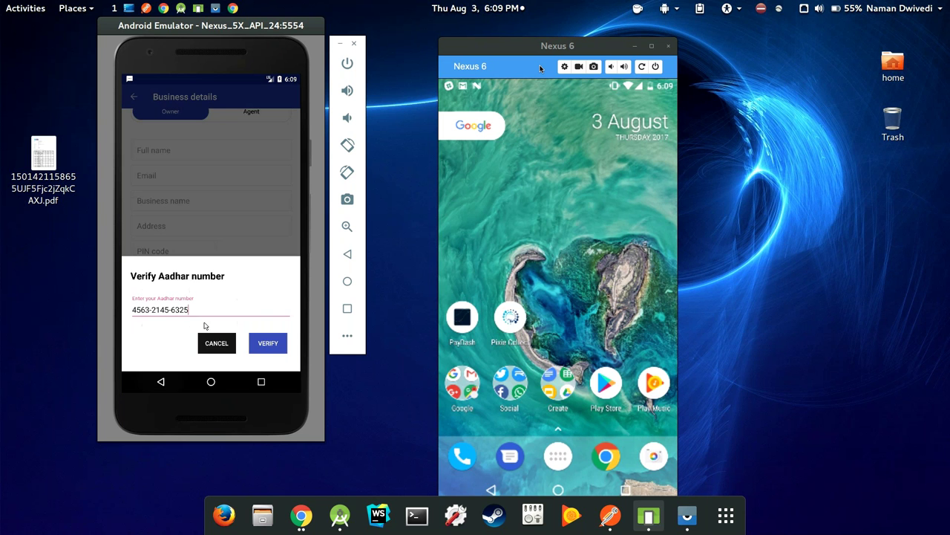
click(268, 344)
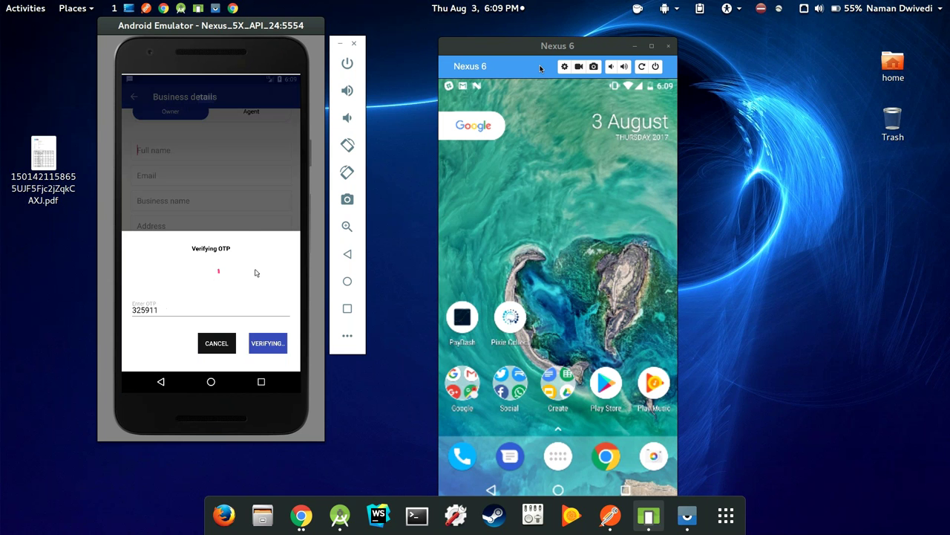
click(230, 348)
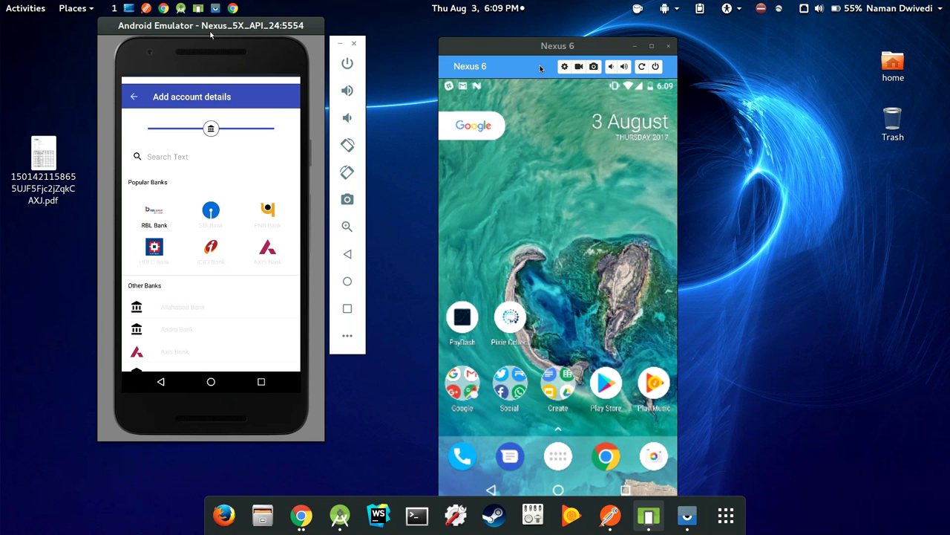
Select RBL Bank from the Popular Banks list
scroll(218, 224, down, 3)
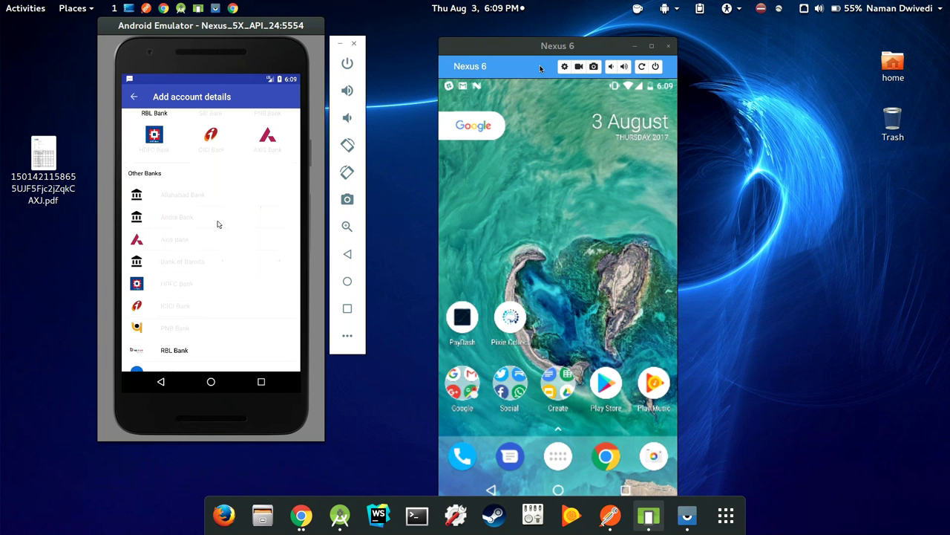
scroll(218, 223, up, 3)
click(154, 197)
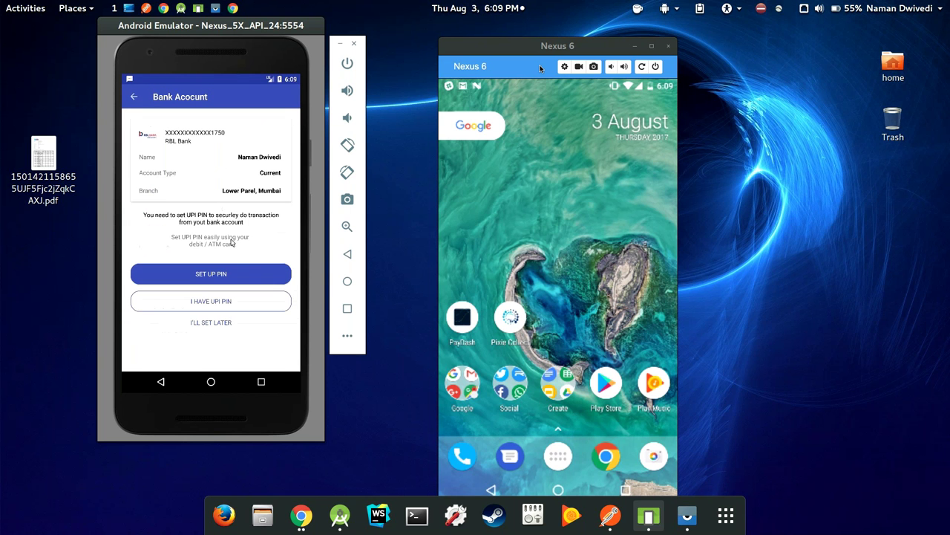
Create a UPI PIN for the RBL account and proceed to Configure Payment Types
click(232, 278)
text(123456)
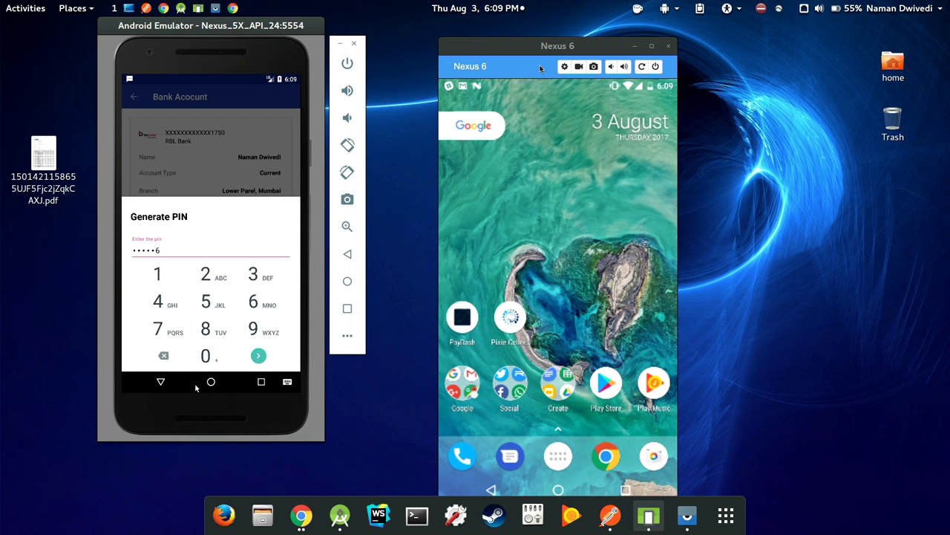
key(Return)
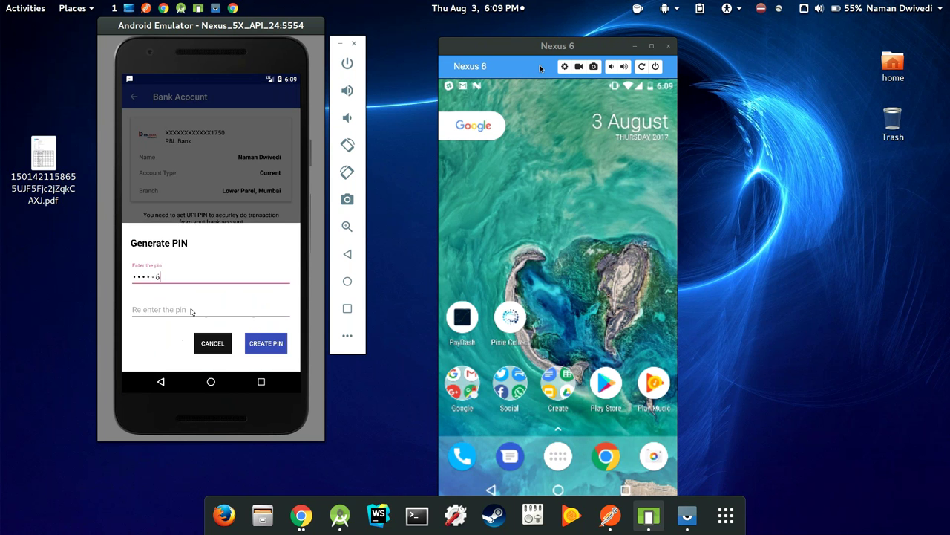
click(248, 310)
text(123456)
click(261, 343)
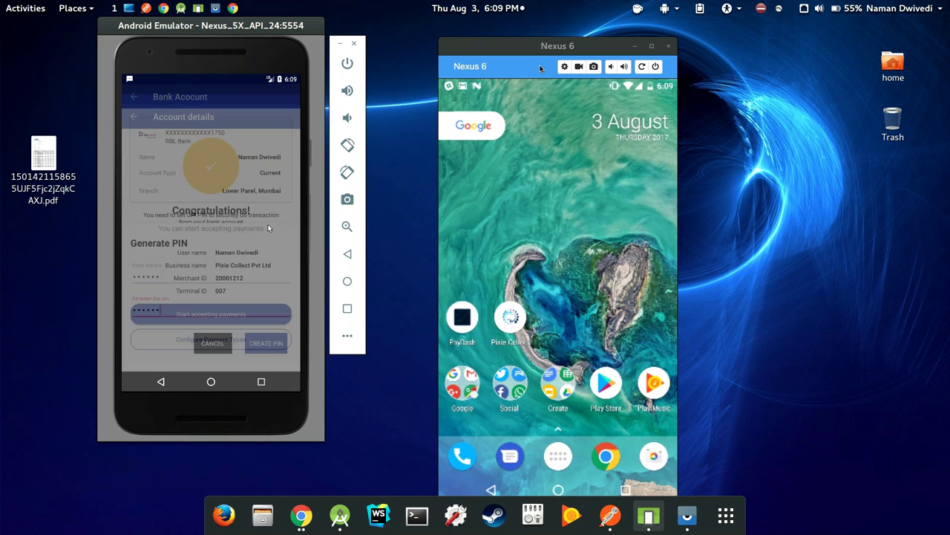
click(235, 325)
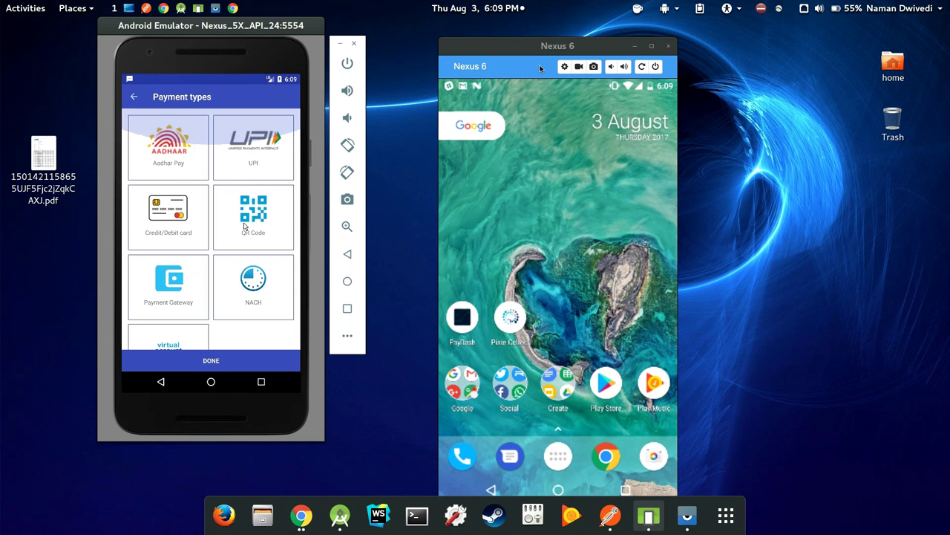
Enter a ₹100 invoice total and pick UPI as the payment method
scroll(227, 183, down, 1)
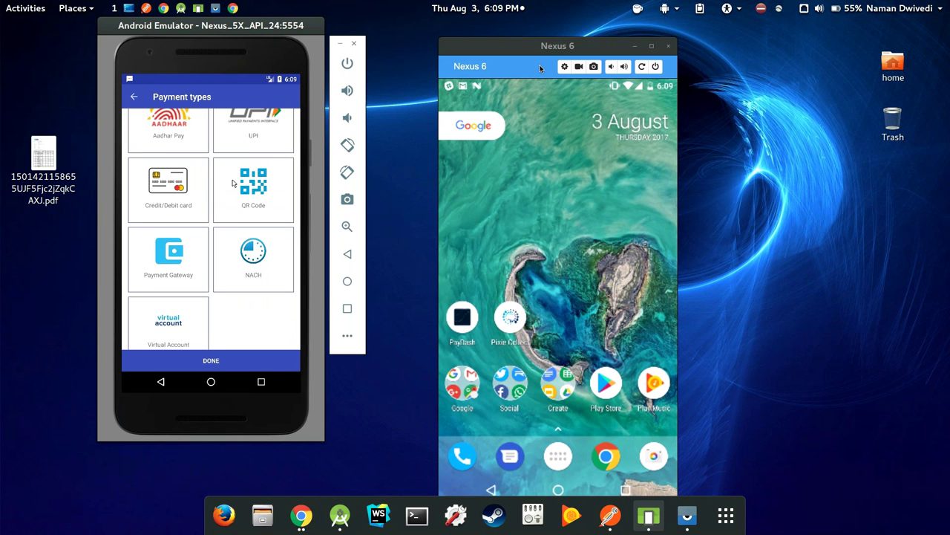
scroll(232, 184, up, 1)
click(211, 360)
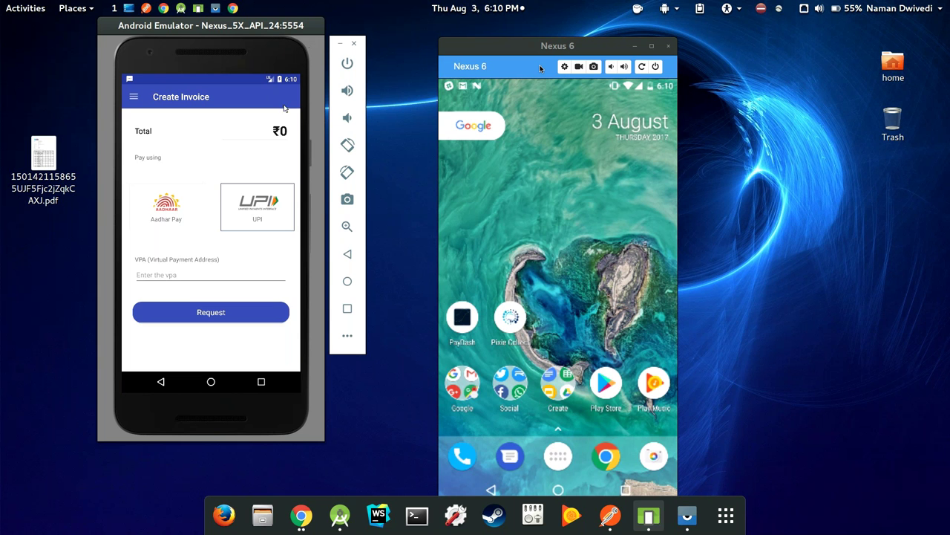
click(288, 131)
text(100)
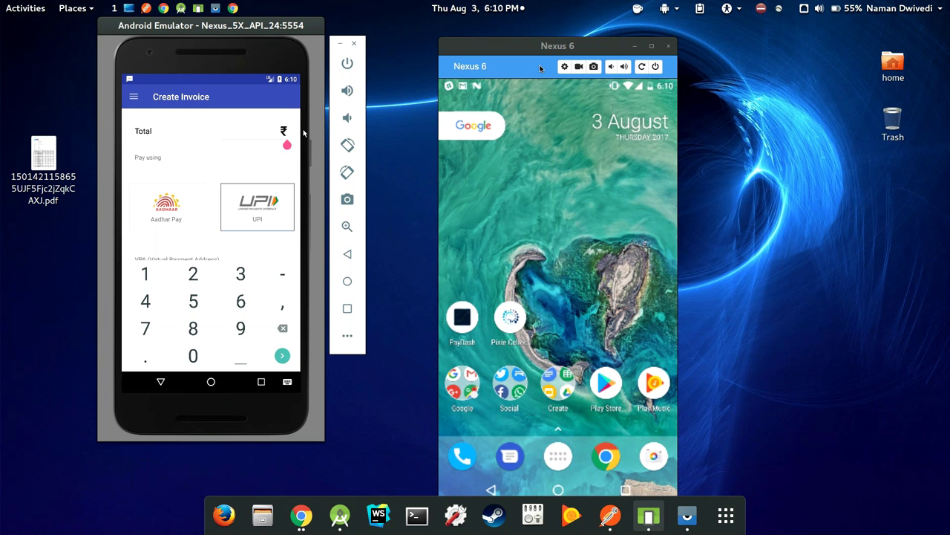
click(161, 381)
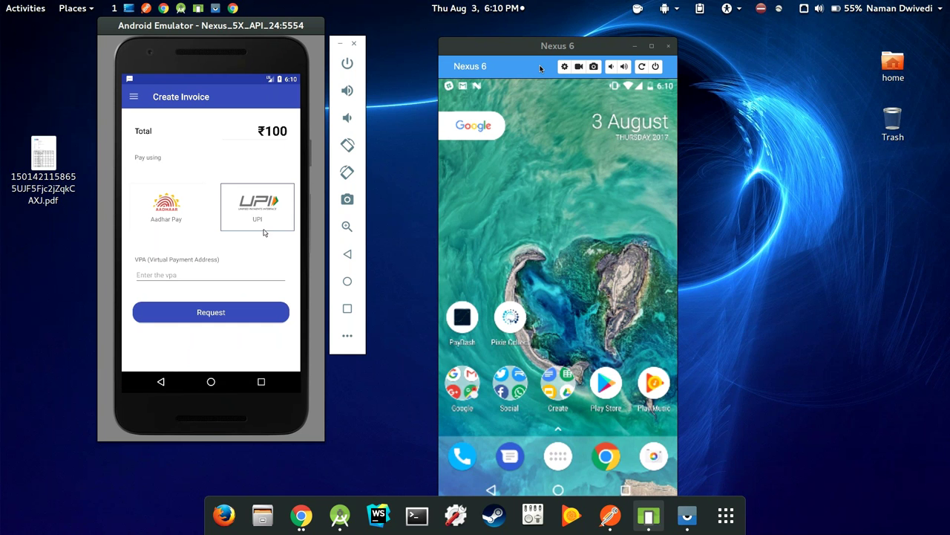
drag(239, 215, 178, 213)
drag(261, 206, 149, 211)
drag(260, 211, 145, 220)
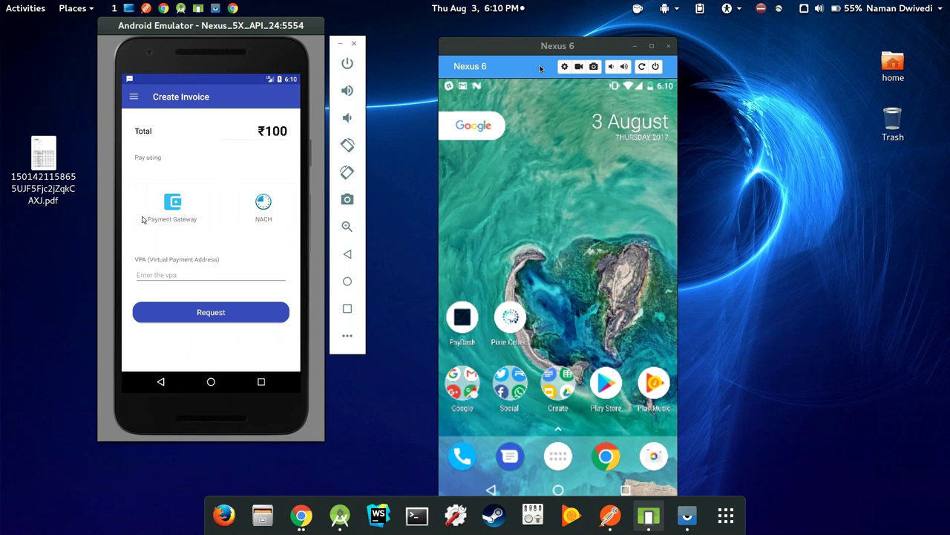
click(197, 275)
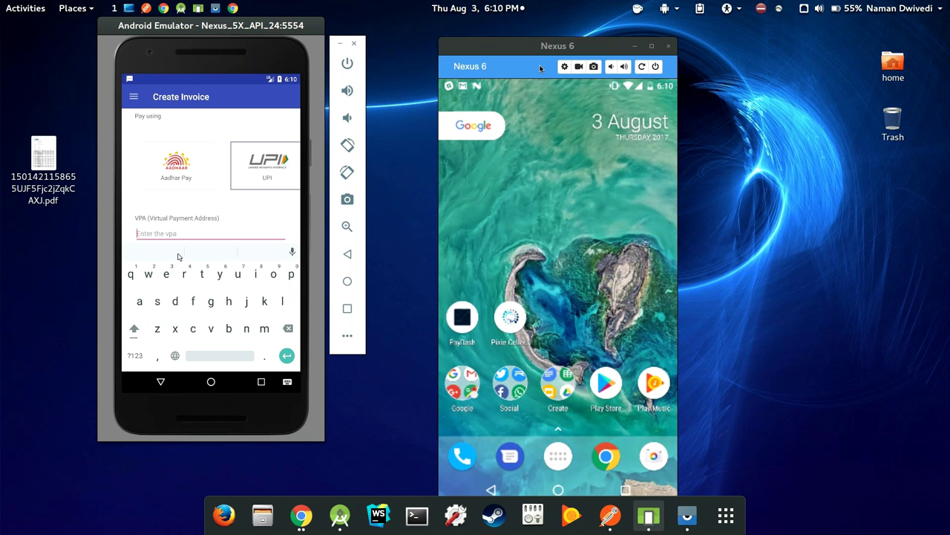
Paste the customer's VPA, send the ₹100 UPI request, and pull down the Nexus 6 notifications
click(167, 382)
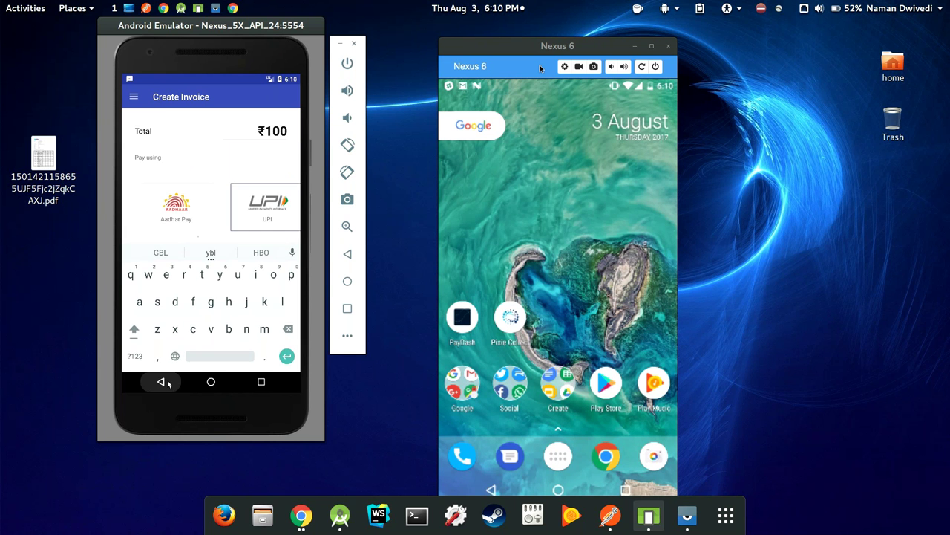
click(167, 382)
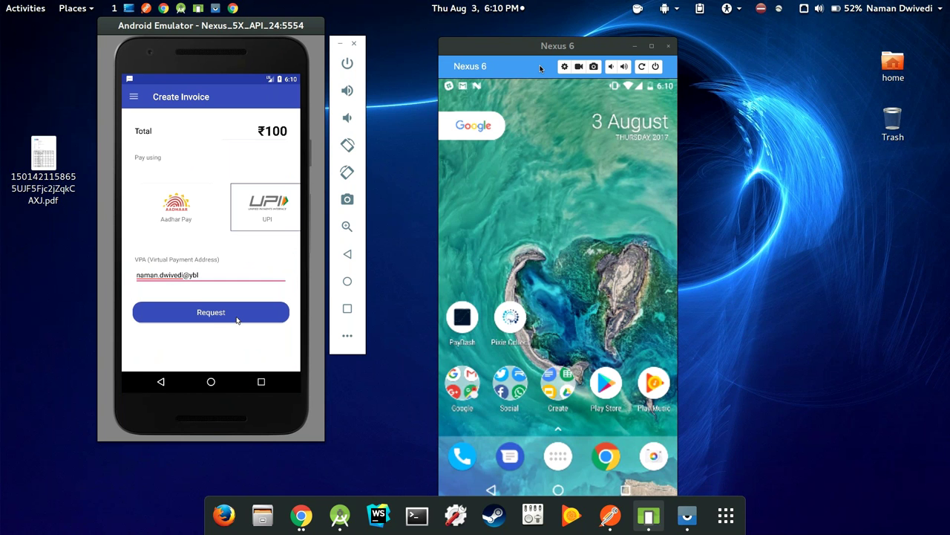
click(237, 320)
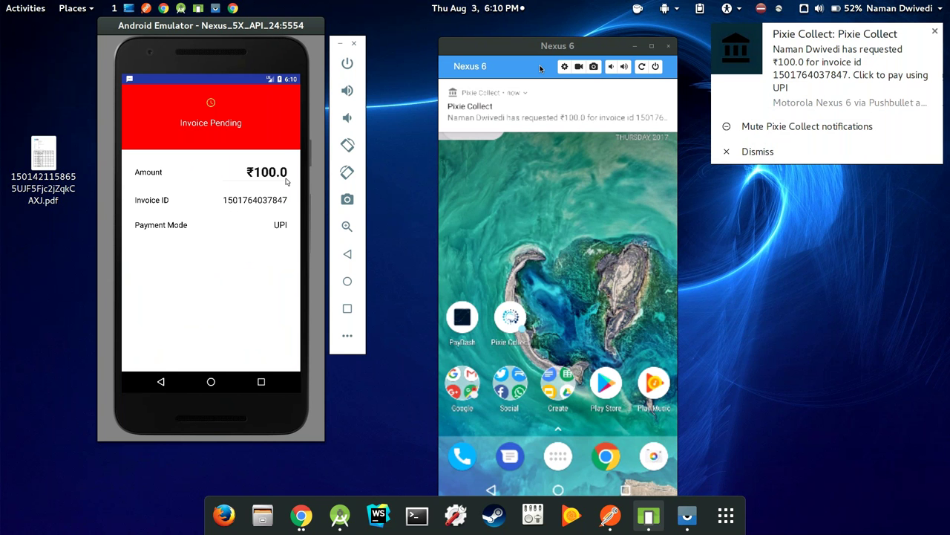
click(506, 119)
drag(524, 108, 533, 320)
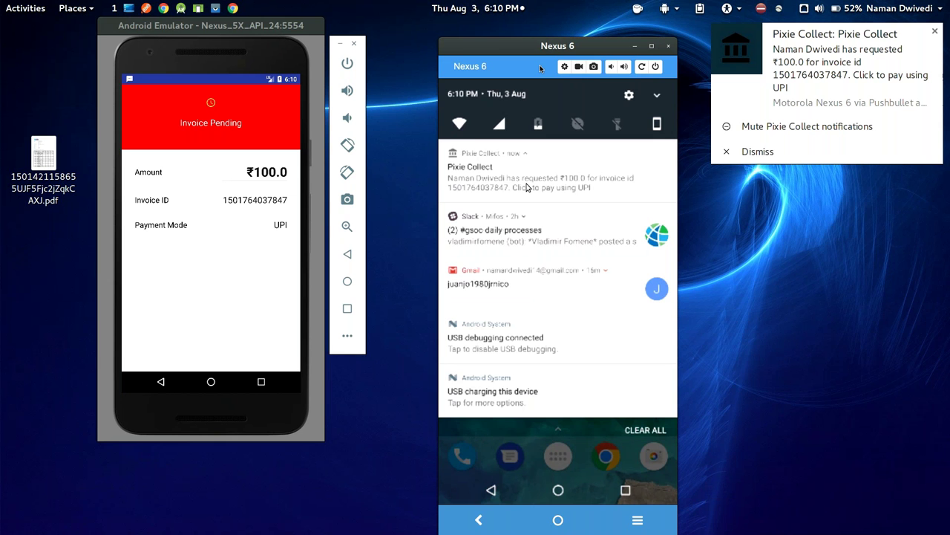
Pay the ₹100 request on the Nexus 6, then go home and return to Create Invoice
click(531, 190)
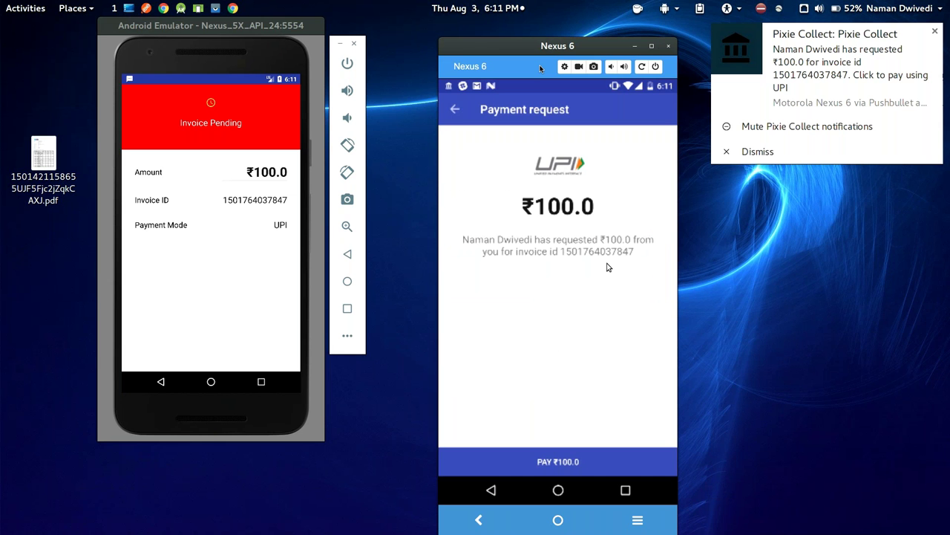
click(560, 461)
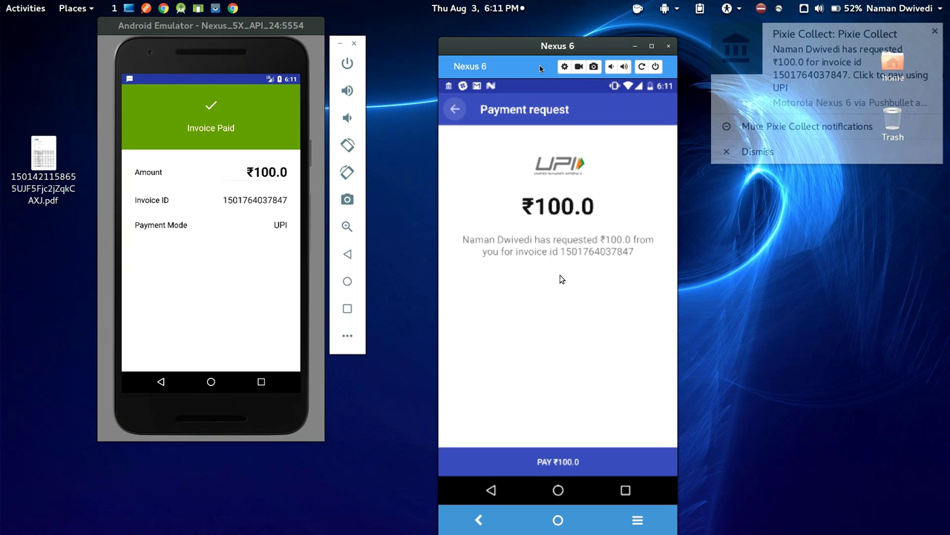
click(556, 492)
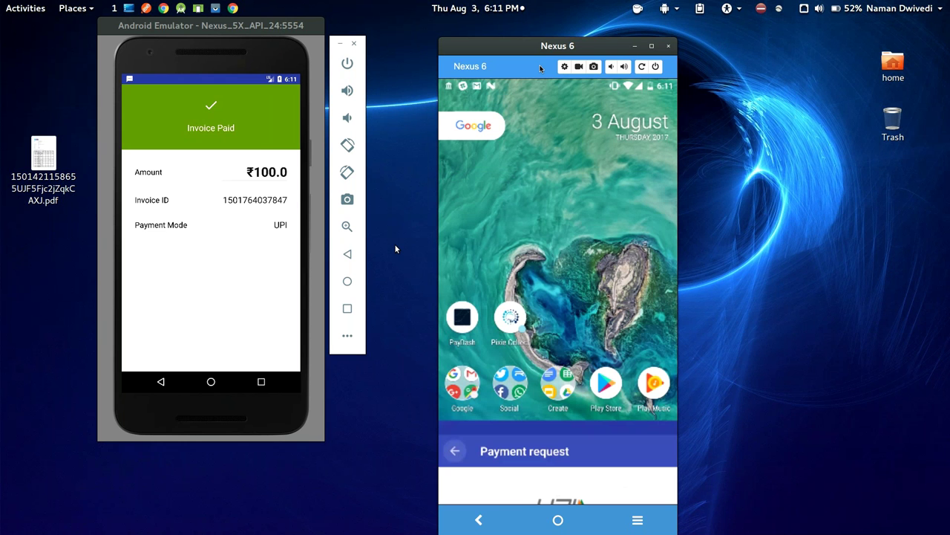
click(176, 206)
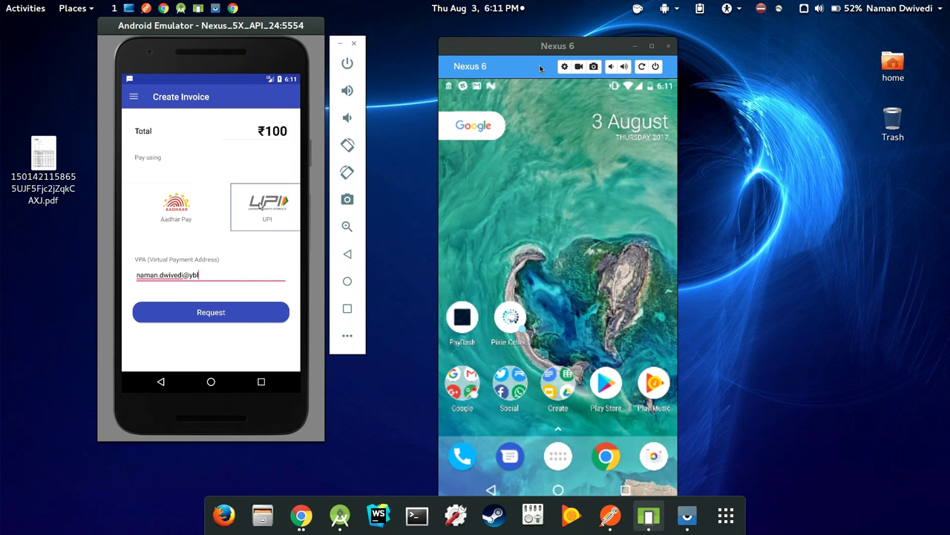
Enter the customer's Aadhar number for Aadhar Pay and start the fingerprint scan
click(241, 276)
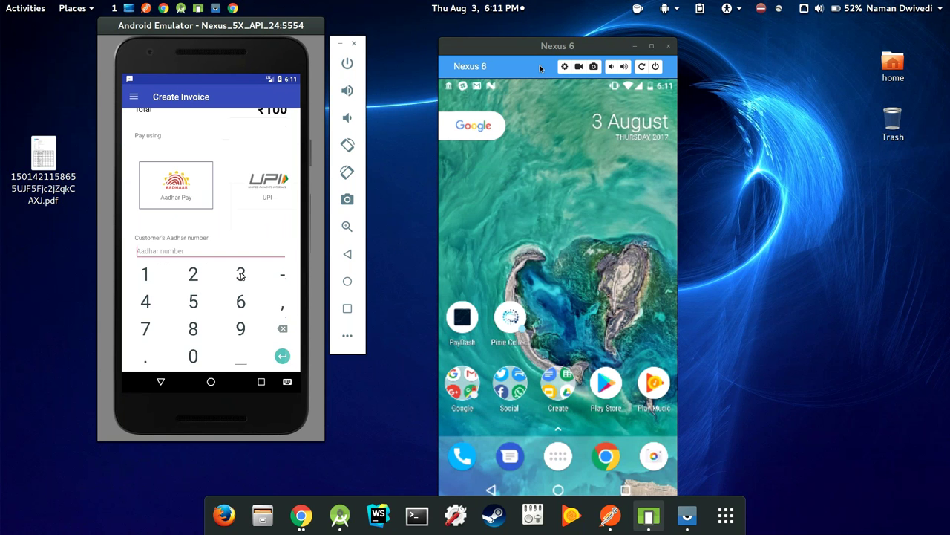
click(162, 381)
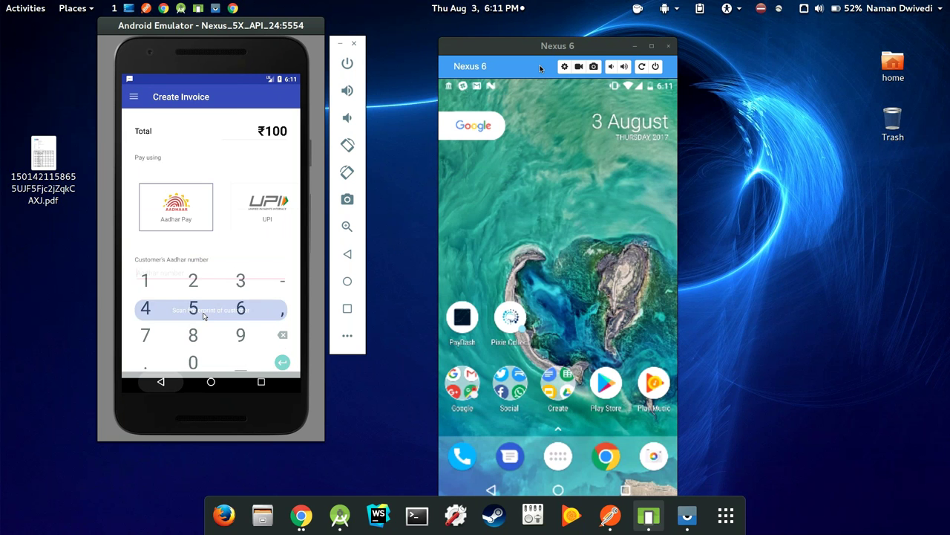
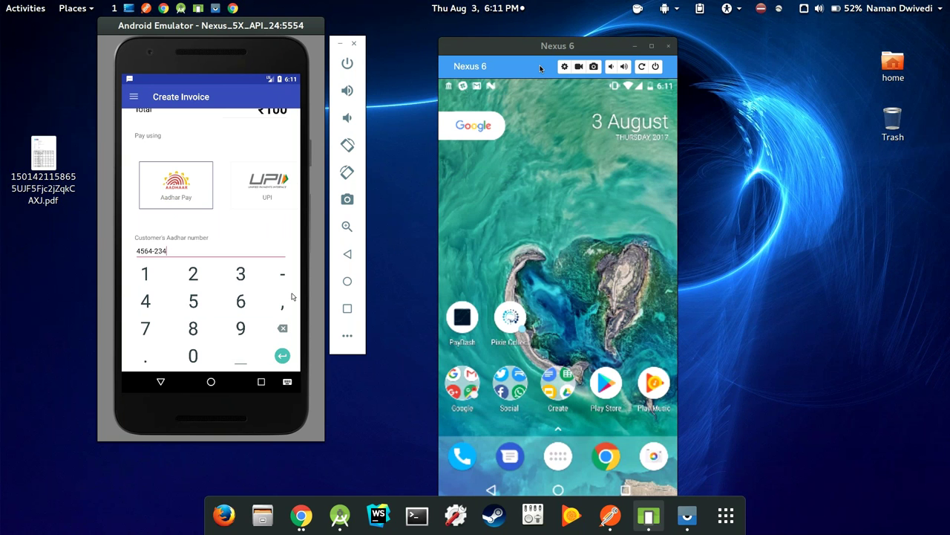
click(158, 382)
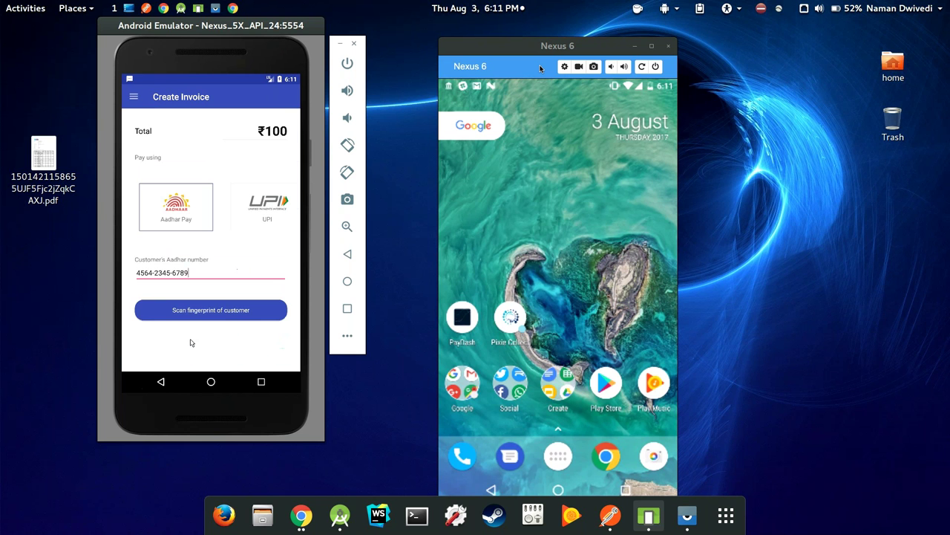
click(203, 314)
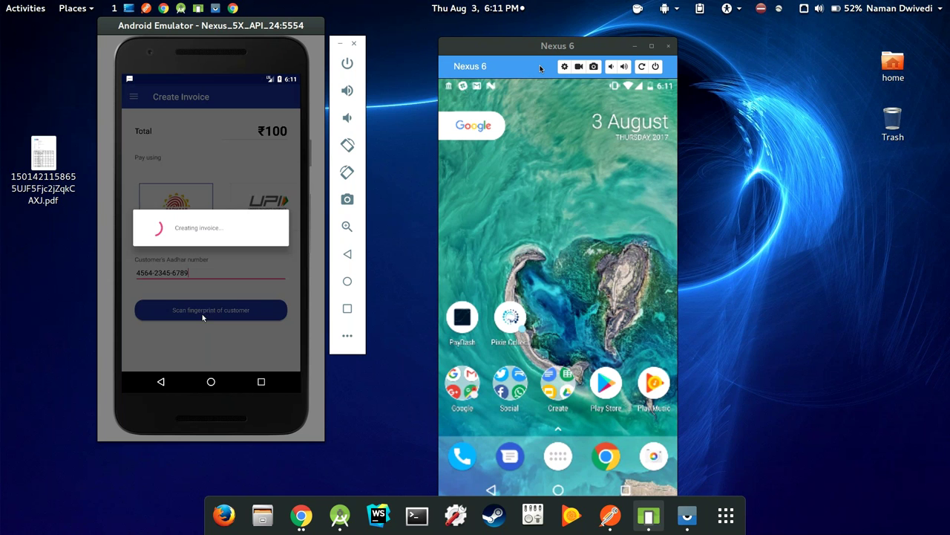
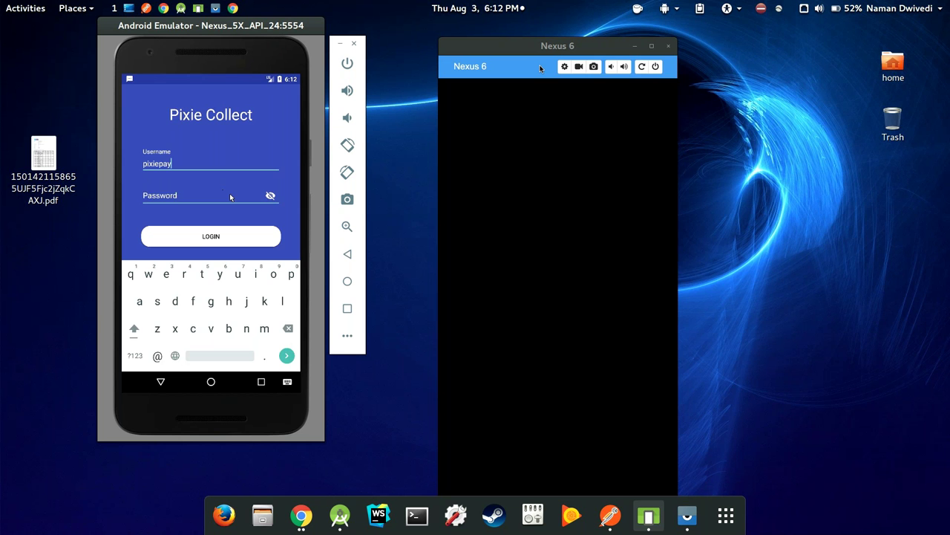
Log in to Pixie Collect with the account password, dismiss the Slack popup, and open the navigation menu
click(229, 195)
text(password)
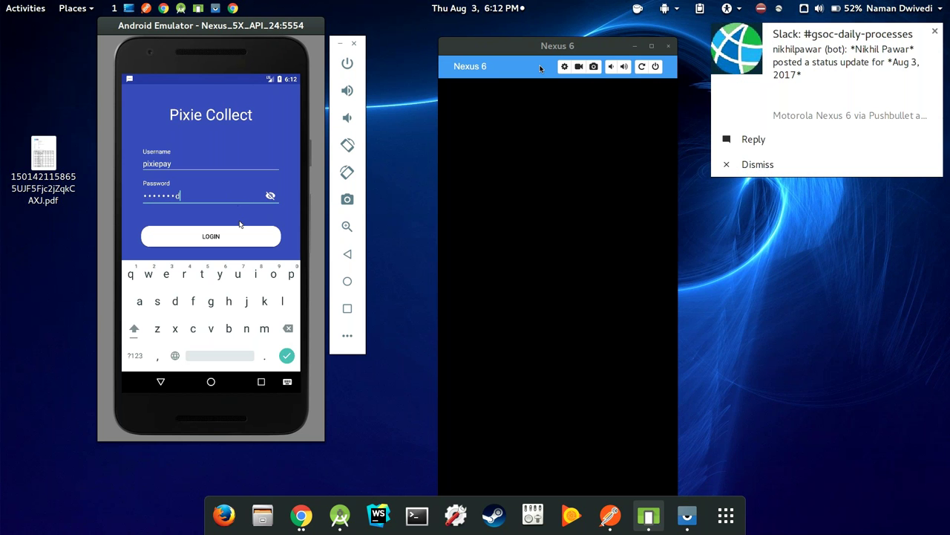
click(247, 240)
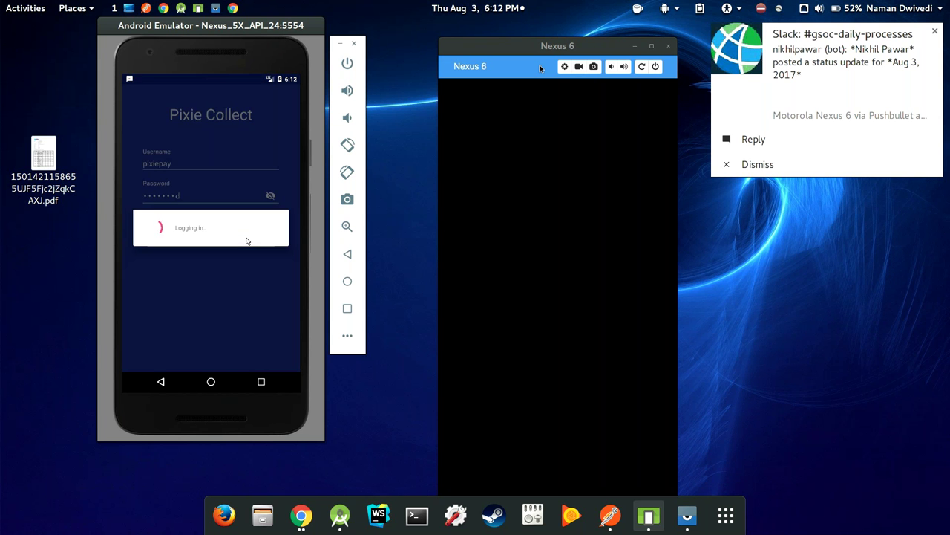
click(936, 32)
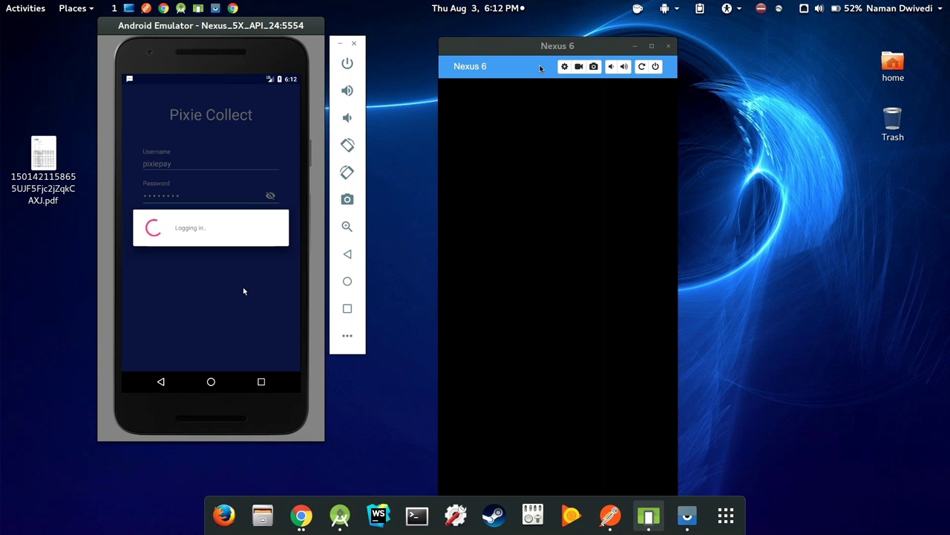
click(131, 97)
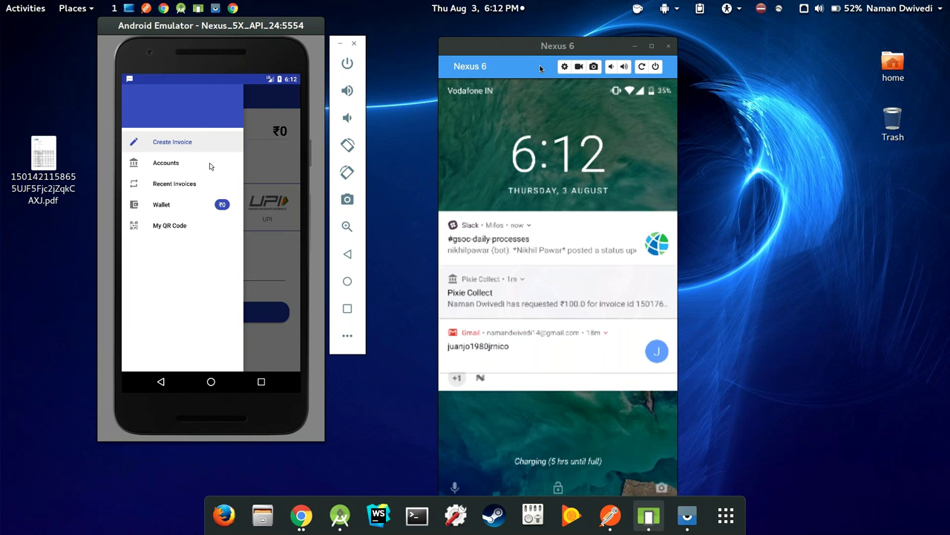
Visit the Accounts screen, then go to Recent Invoices from the navigation menu
click(210, 166)
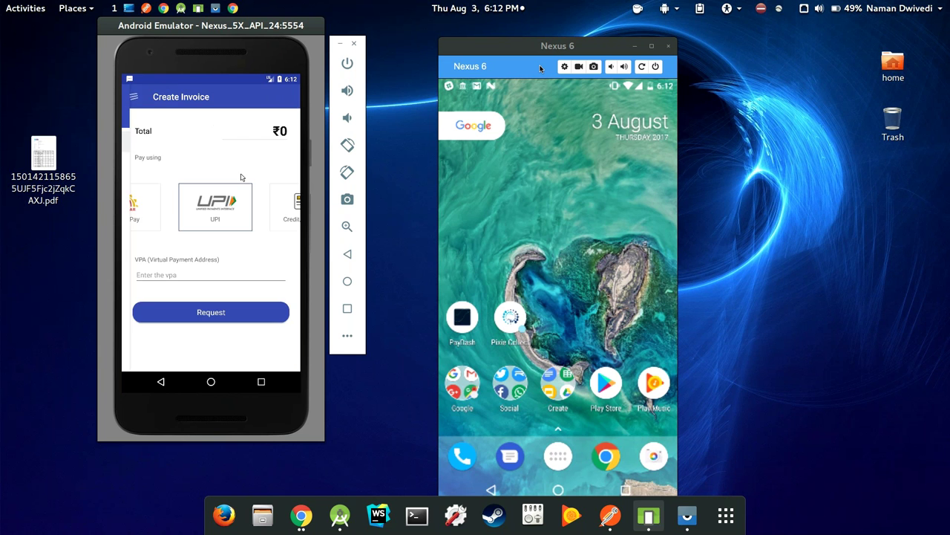
click(138, 98)
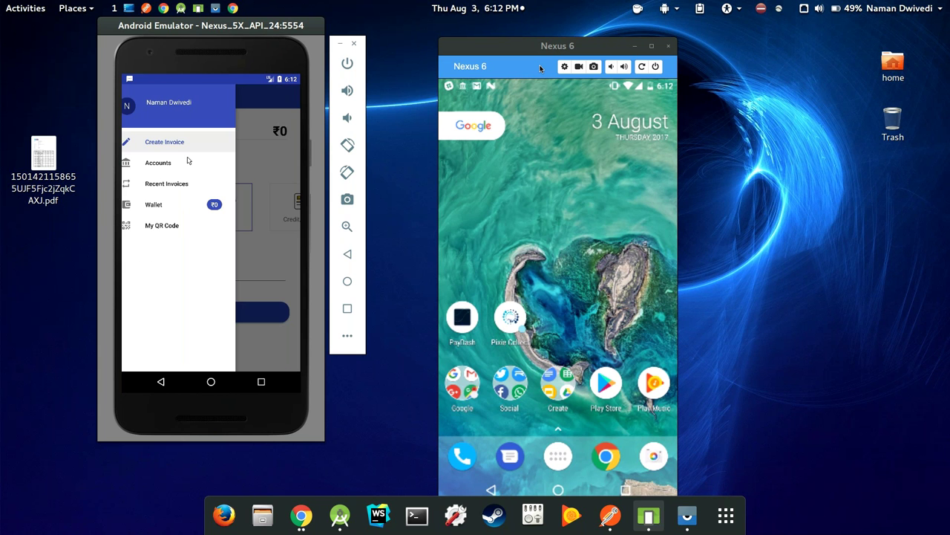
click(161, 163)
click(140, 100)
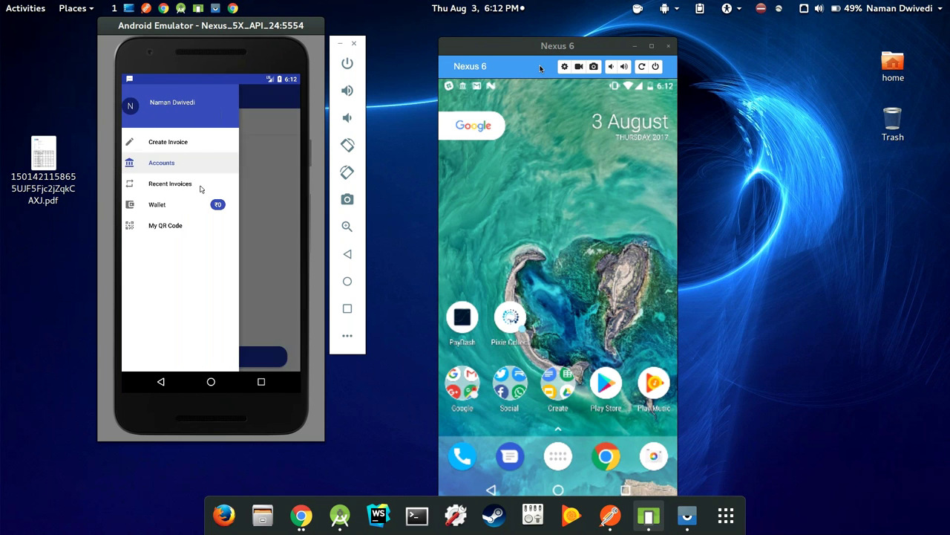
click(206, 185)
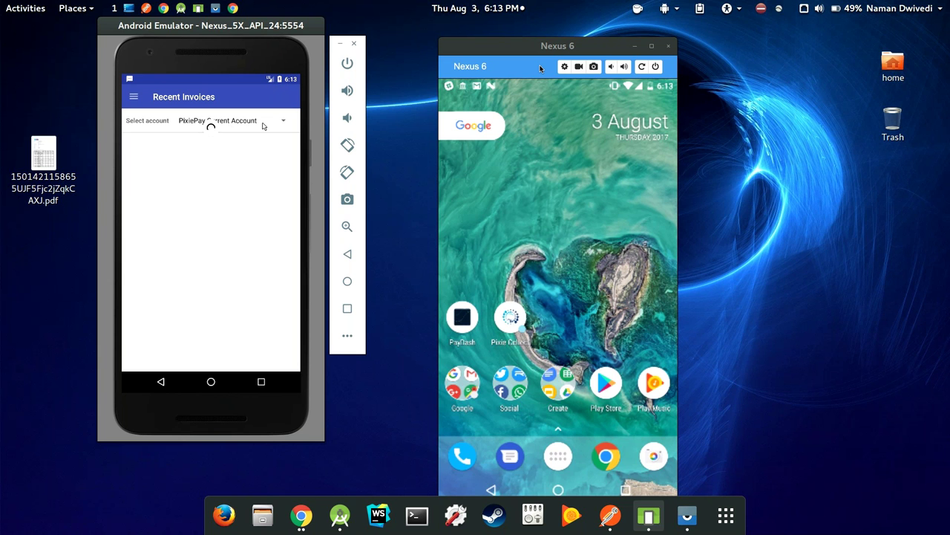
Show invoices for PixiePay Current Account and open a pending invoice's details
click(264, 126)
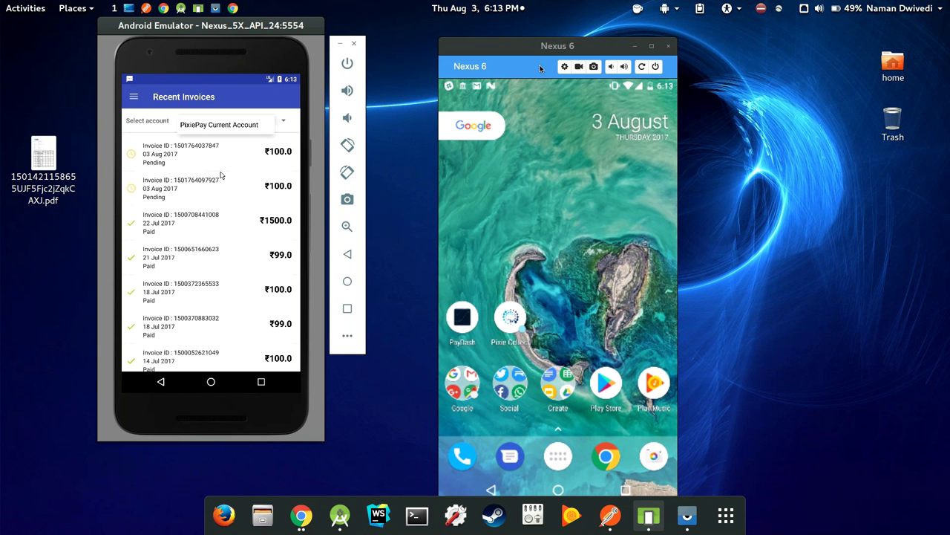
click(220, 176)
scroll(216, 160, down, 5)
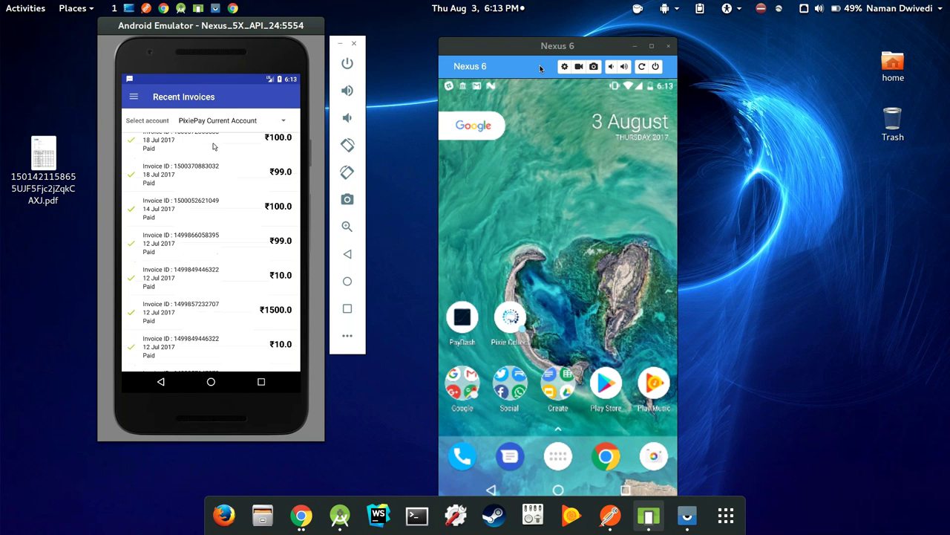
scroll(215, 164, up, 4)
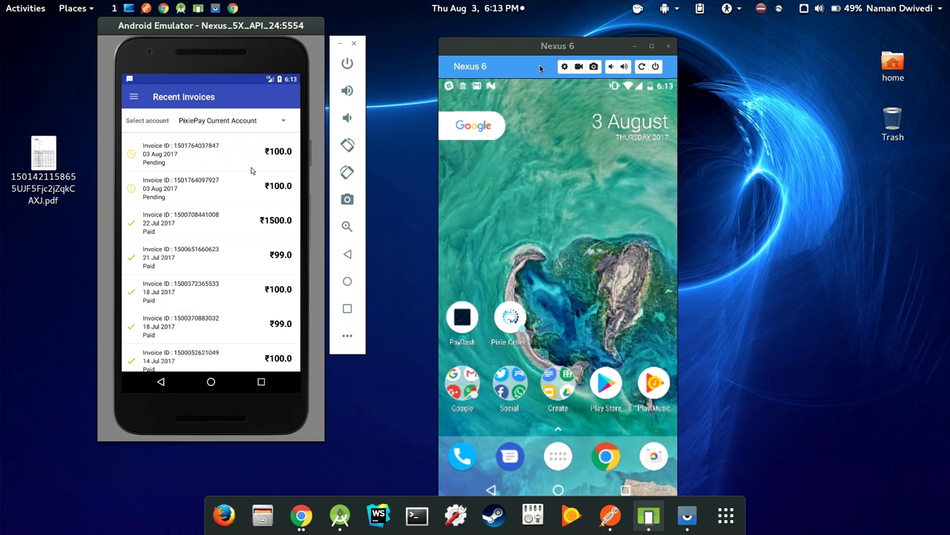
click(152, 166)
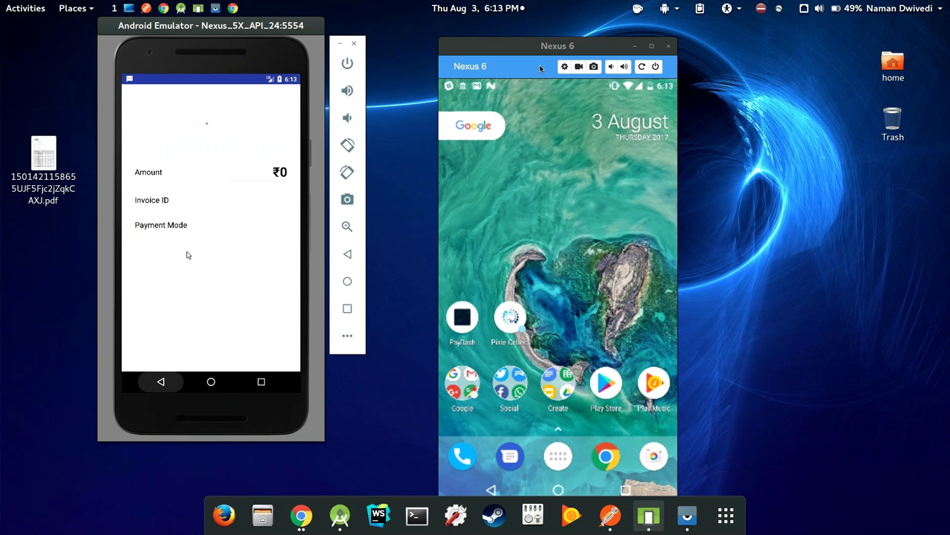
Generate a ₹0 invoice QR payment link with the QR Code method, then return to Create Invoice
click(159, 139)
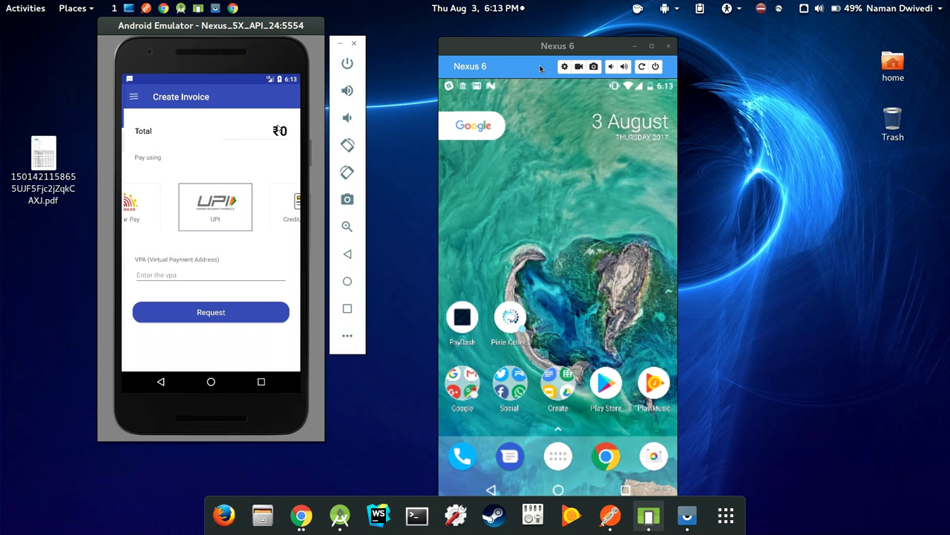
click(294, 206)
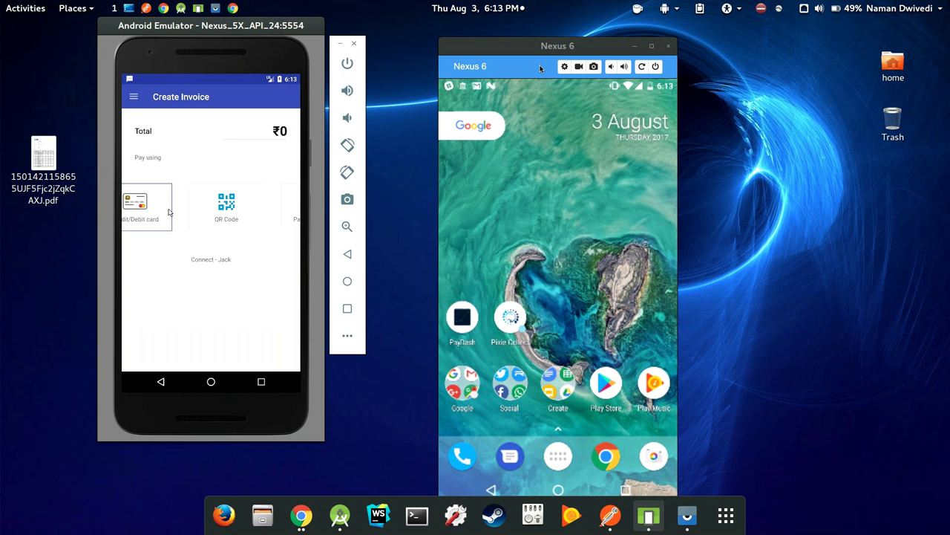
click(211, 216)
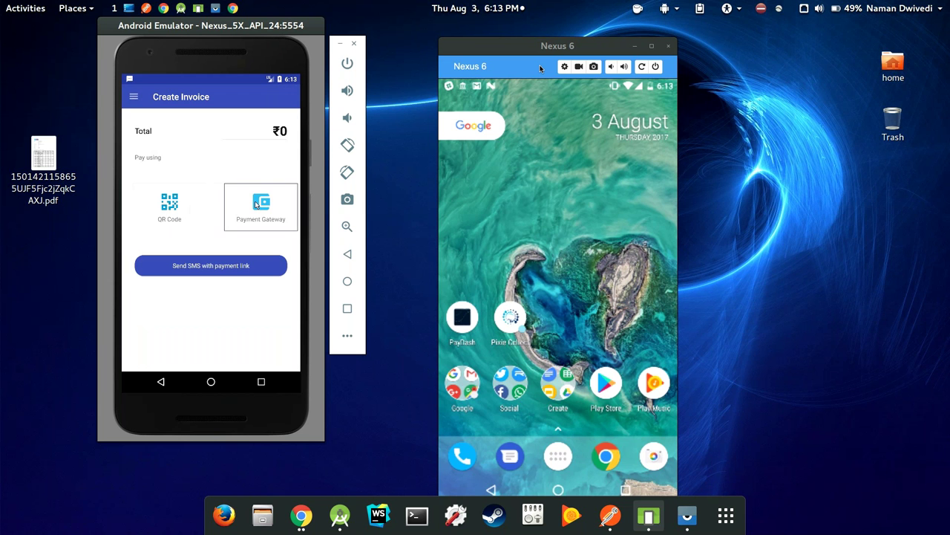
click(238, 269)
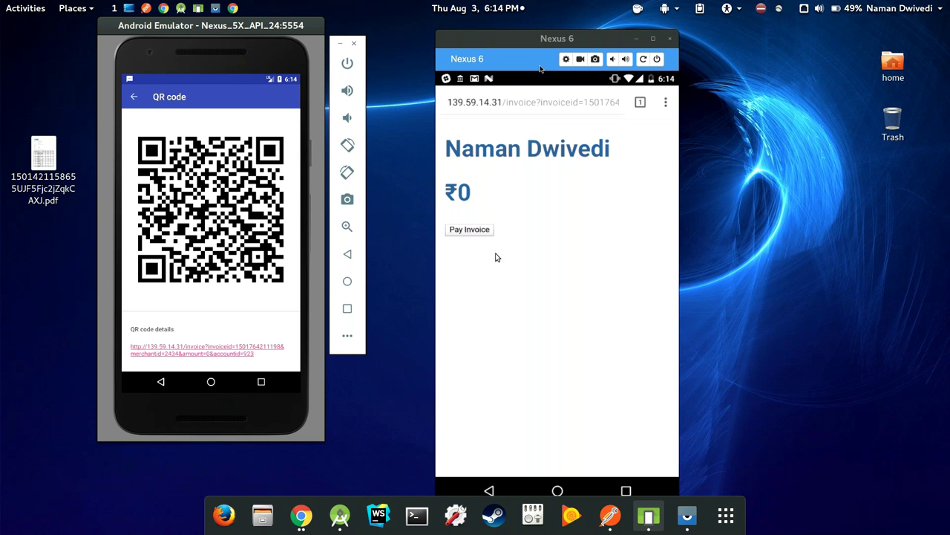
click(159, 383)
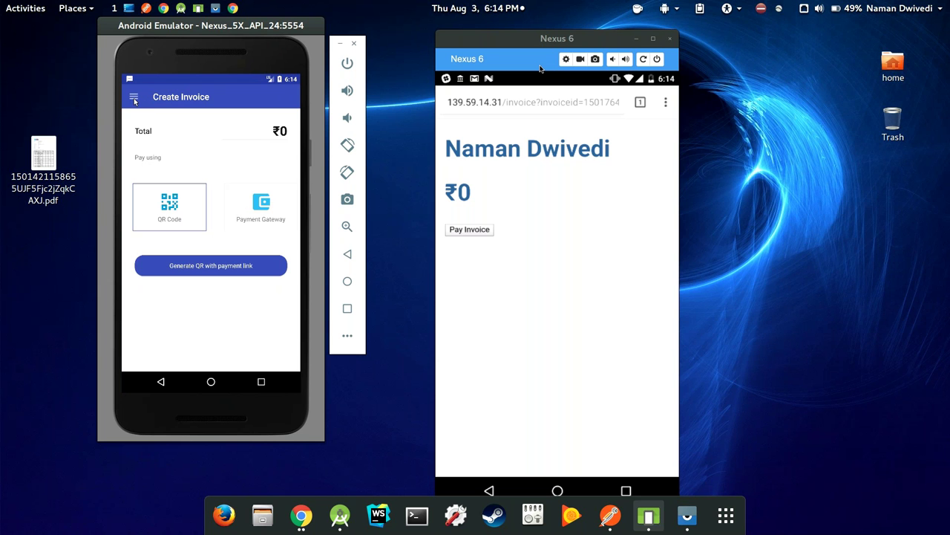
Open the new ₹0.0 invoice from Recent Invoices and pay it on the phone's Pay Invoice page
click(133, 97)
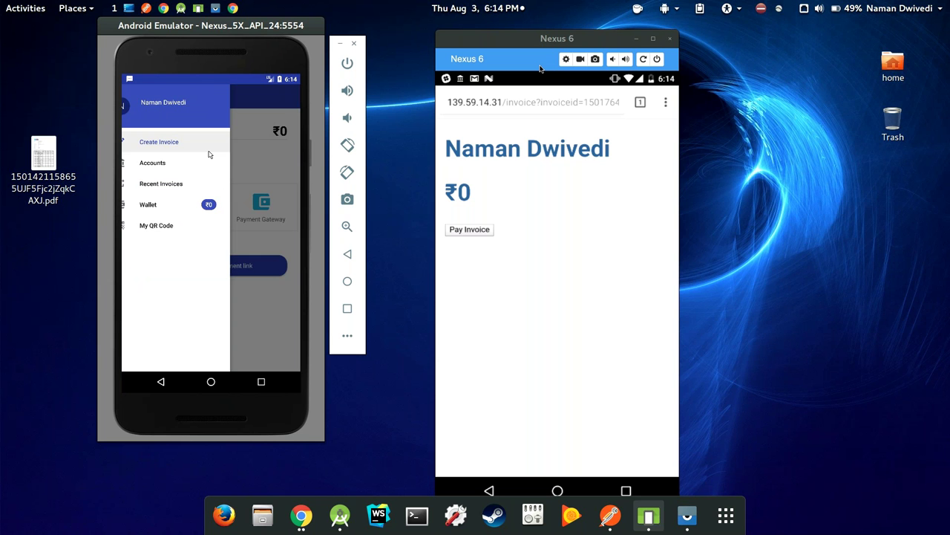
click(195, 185)
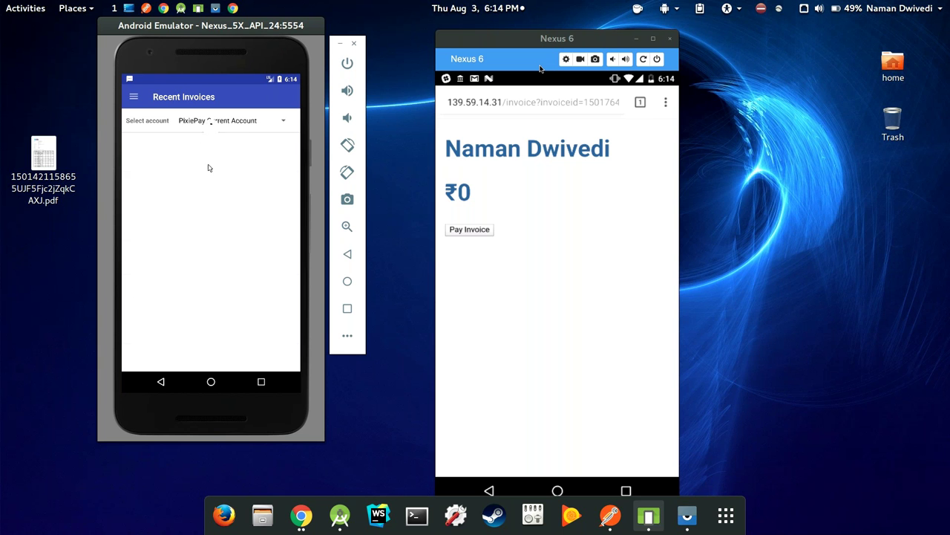
click(205, 221)
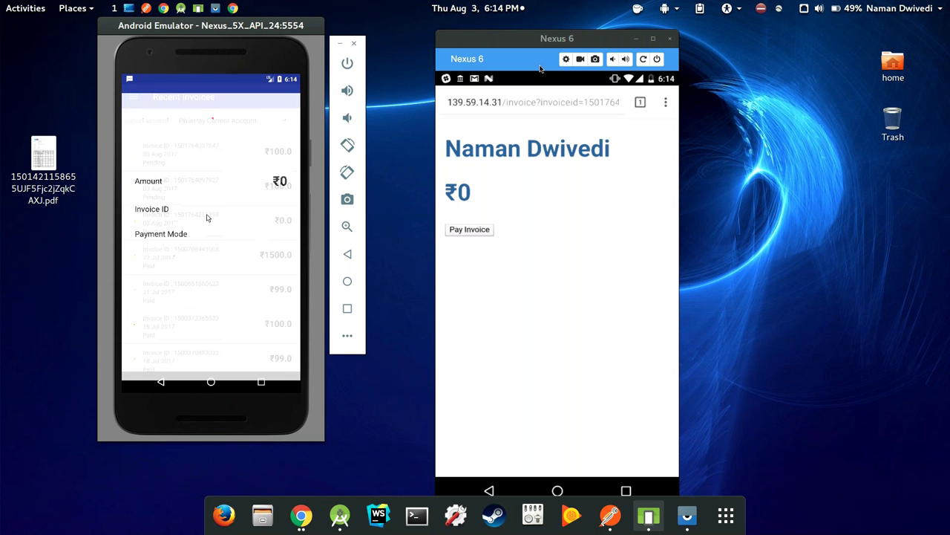
click(483, 232)
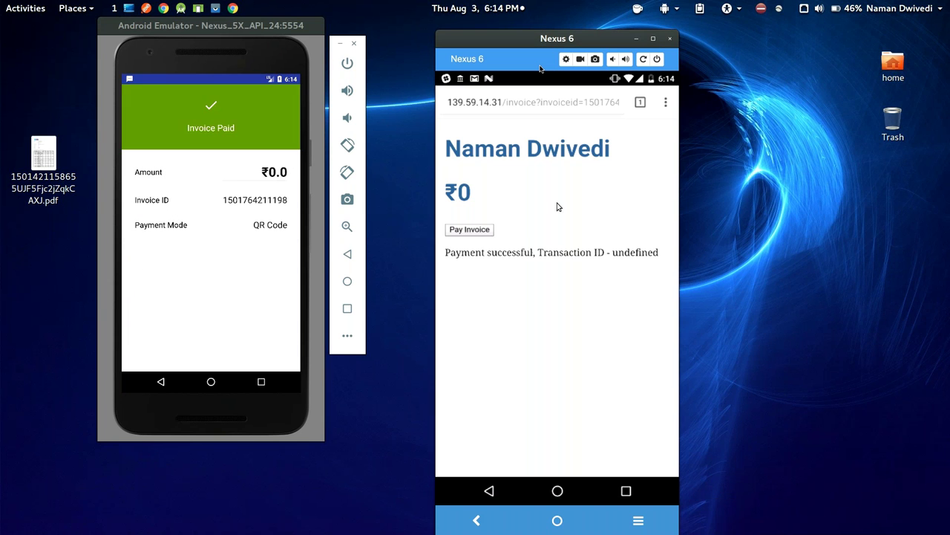
click(161, 382)
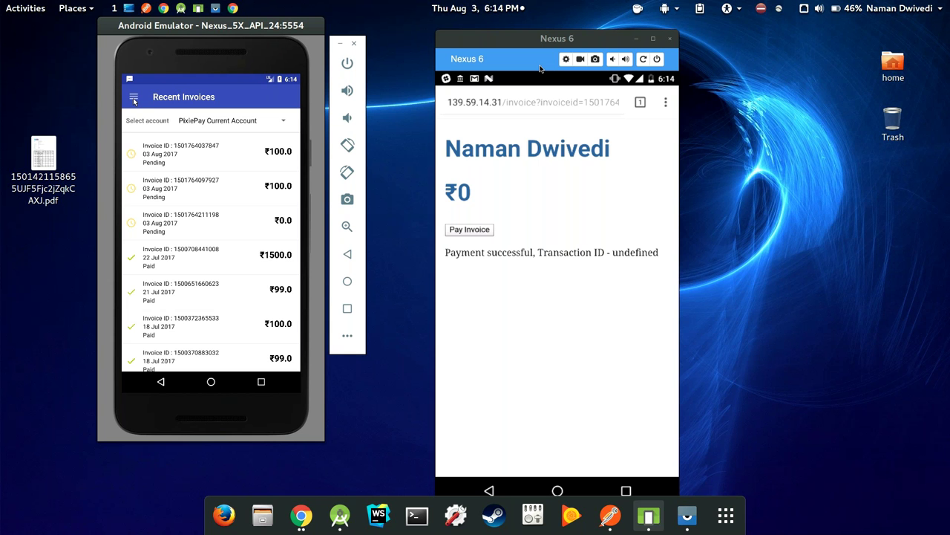
Send the ₹0.0 payment link by SMS to the entered mobile number and check it on the phone
click(134, 100)
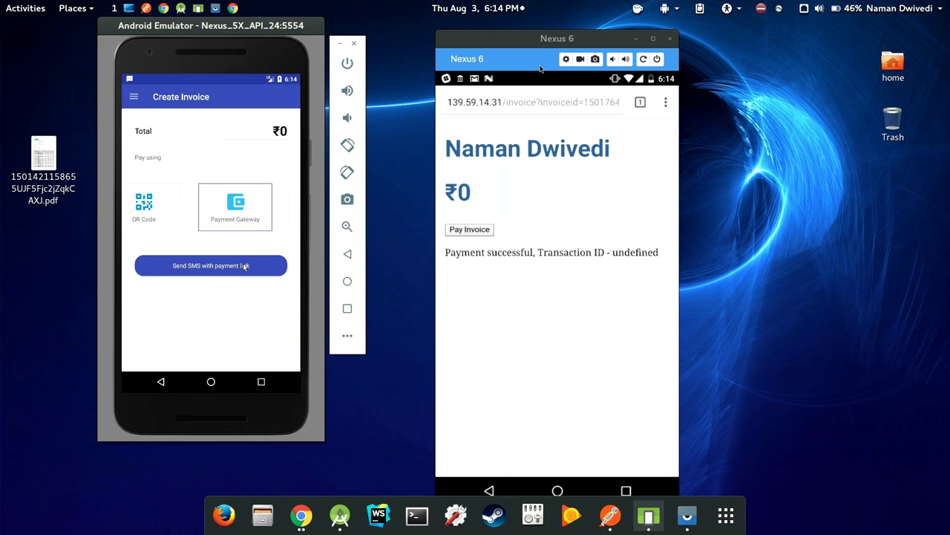
click(245, 266)
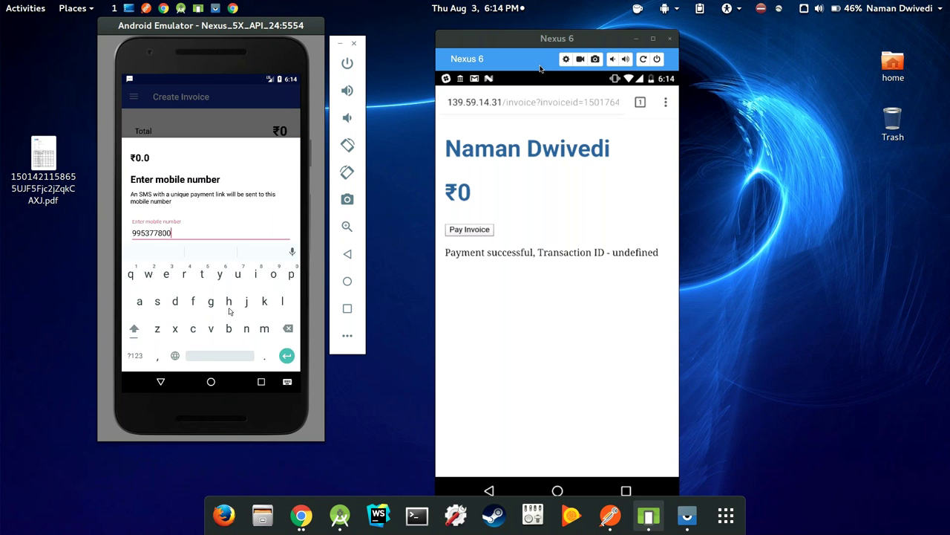
click(161, 381)
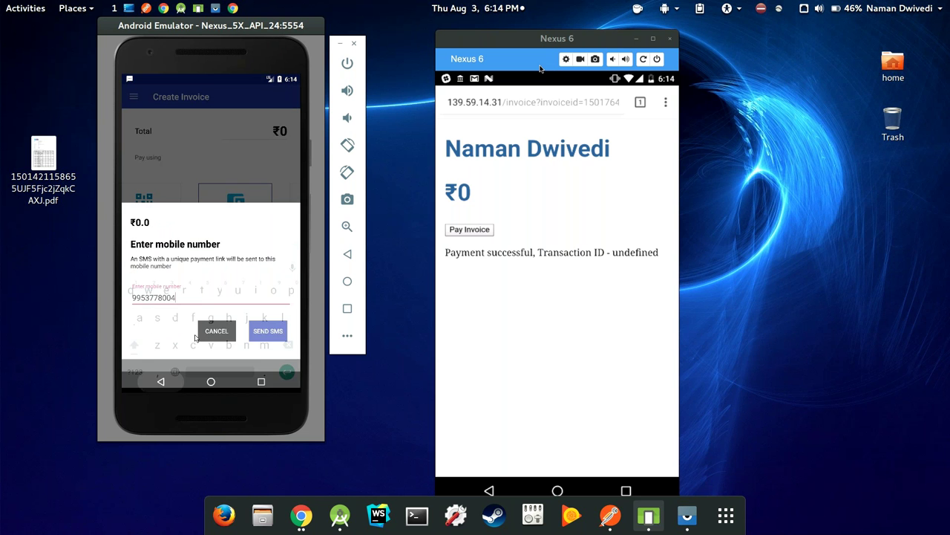
click(269, 344)
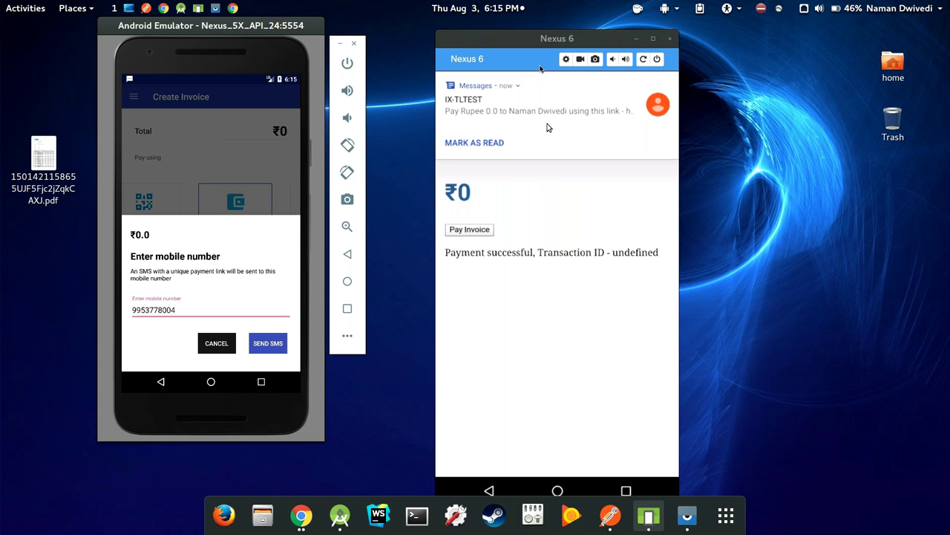
drag(545, 117, 545, 182)
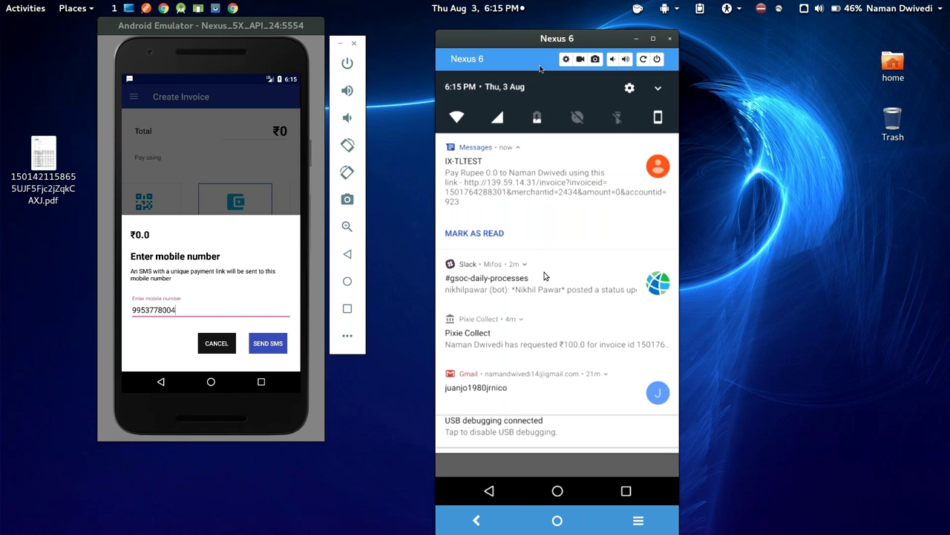
click(156, 203)
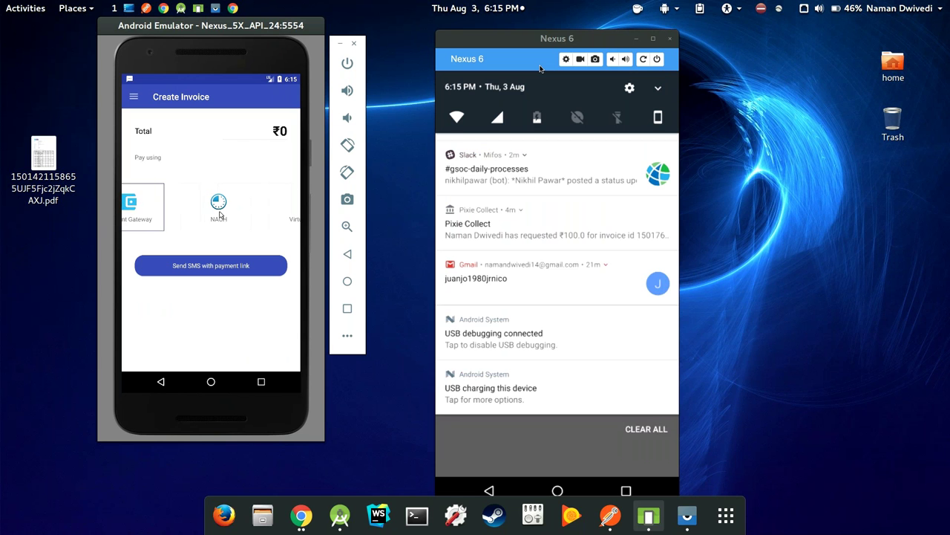
Swipe the payment carousel past Aadhar Pay back to QR Code, dismissing the SMS notification
drag(220, 215, 276, 211)
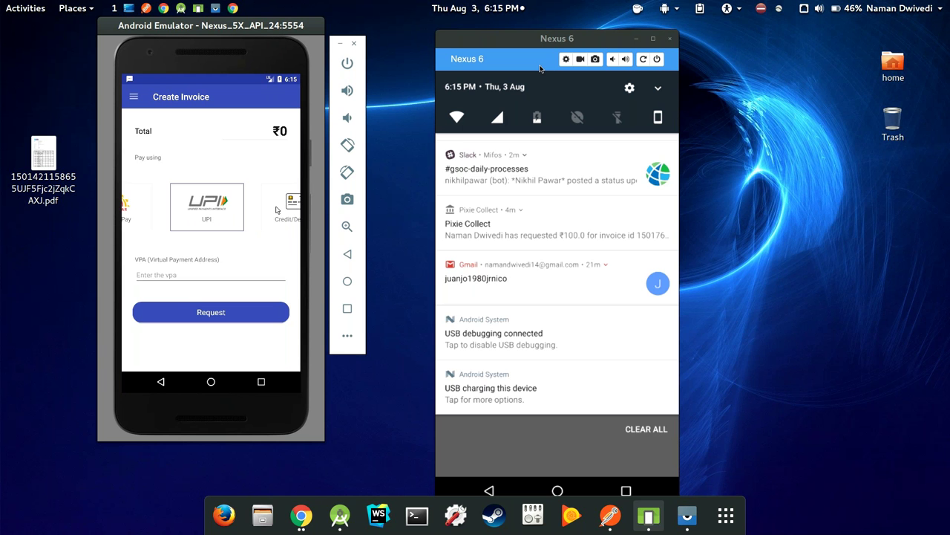
drag(277, 210, 297, 210)
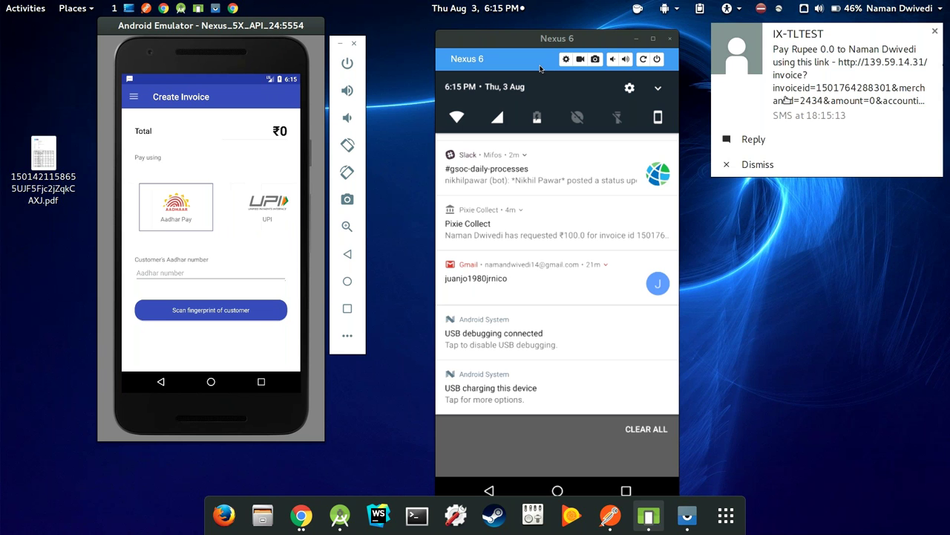
click(935, 33)
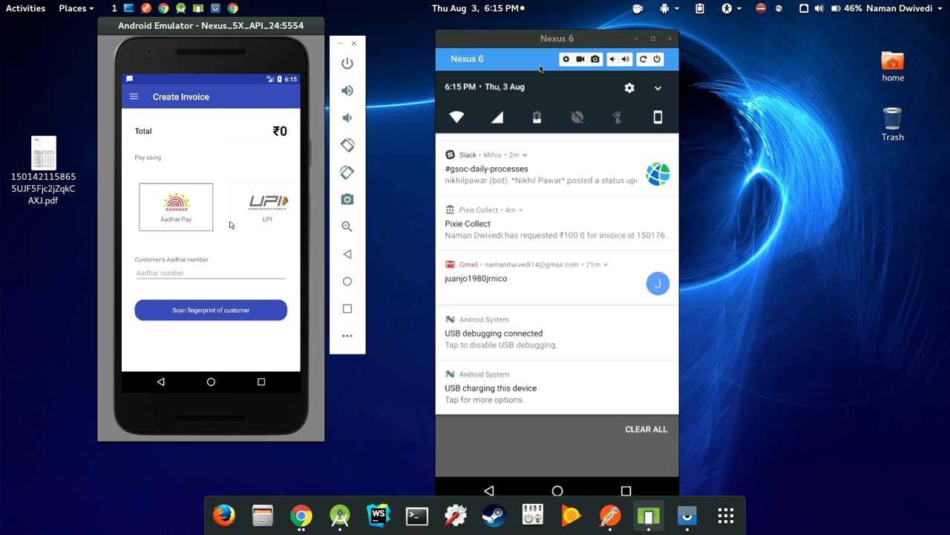
drag(230, 225, 202, 222)
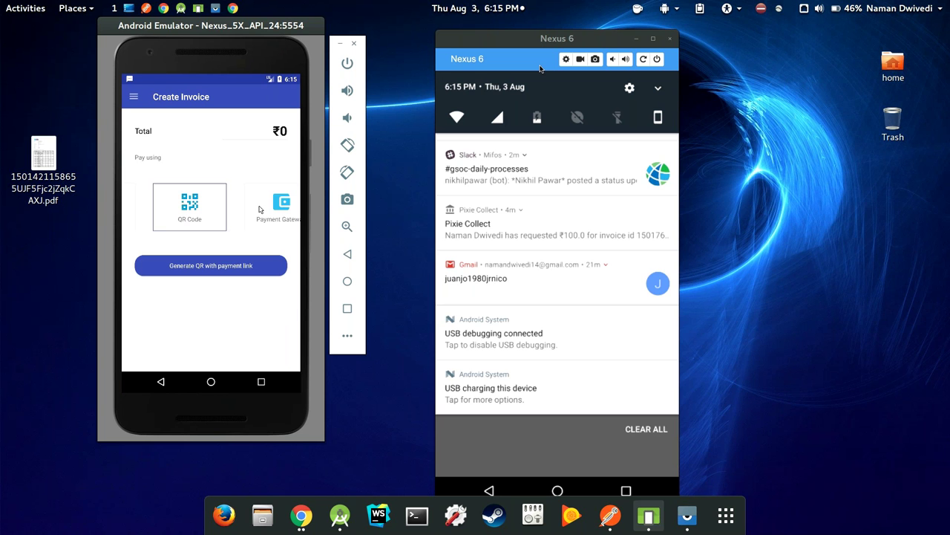
Show the user profile's Verify PAN dialog, close it and the drawer, then switch to GoToTraining
click(138, 101)
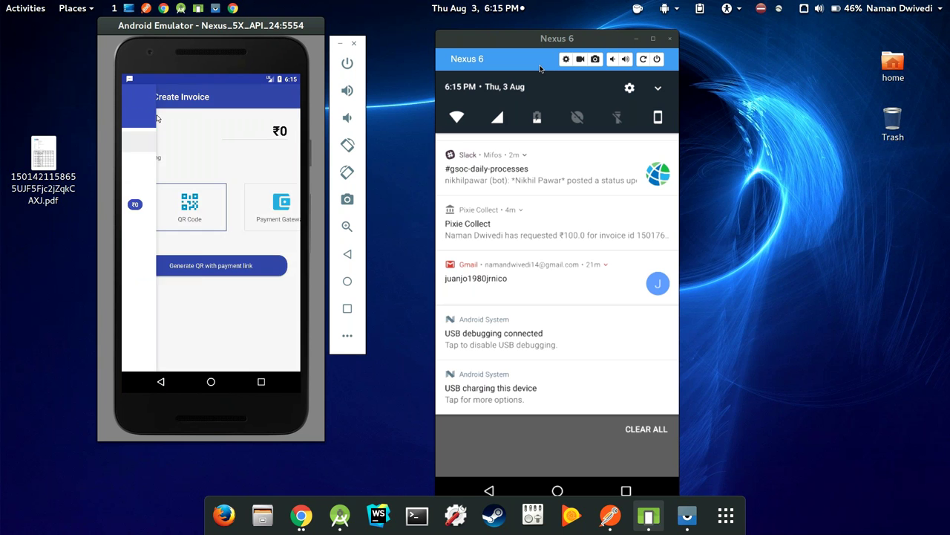
click(221, 163)
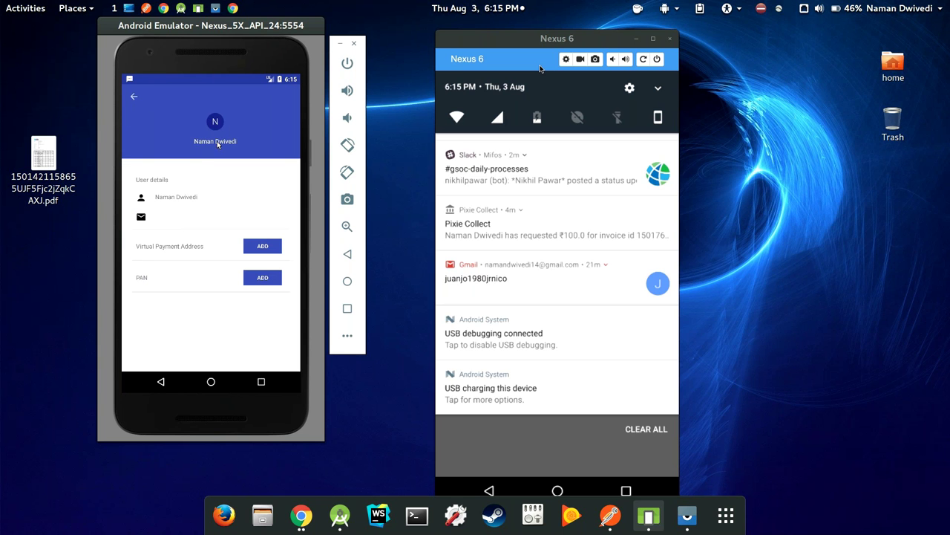
click(261, 279)
click(231, 344)
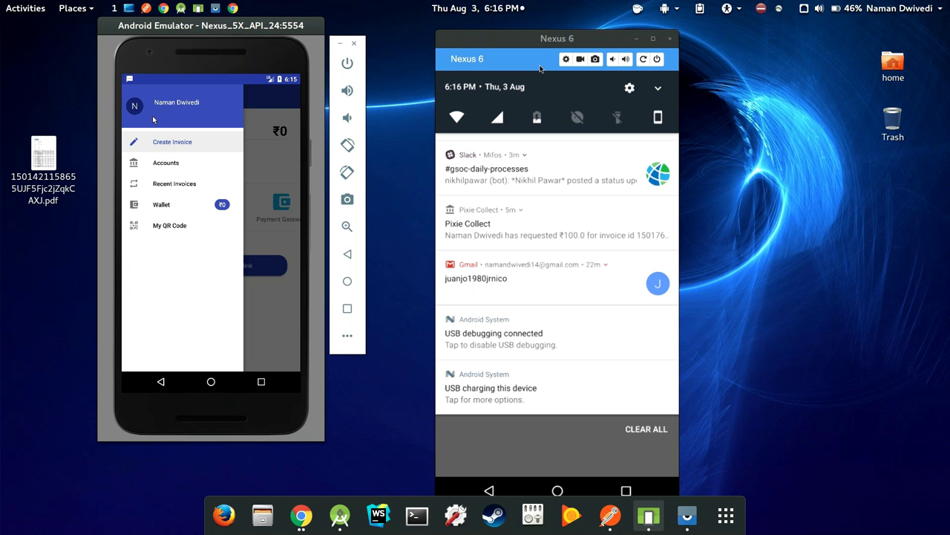
click(167, 142)
drag(627, 445, 627, 273)
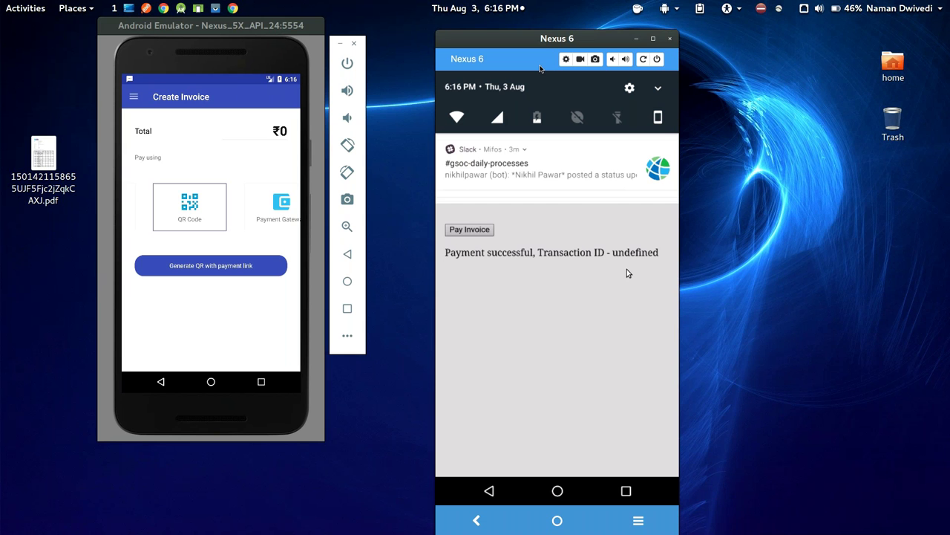
key(alt+Tab)
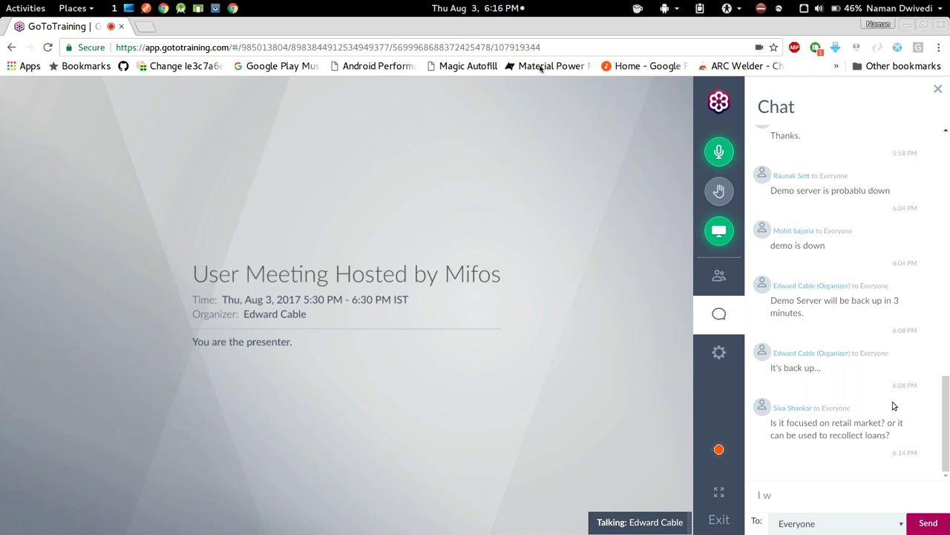
Scroll through the GoToTraining chat messages
scroll(893, 406, up, 2)
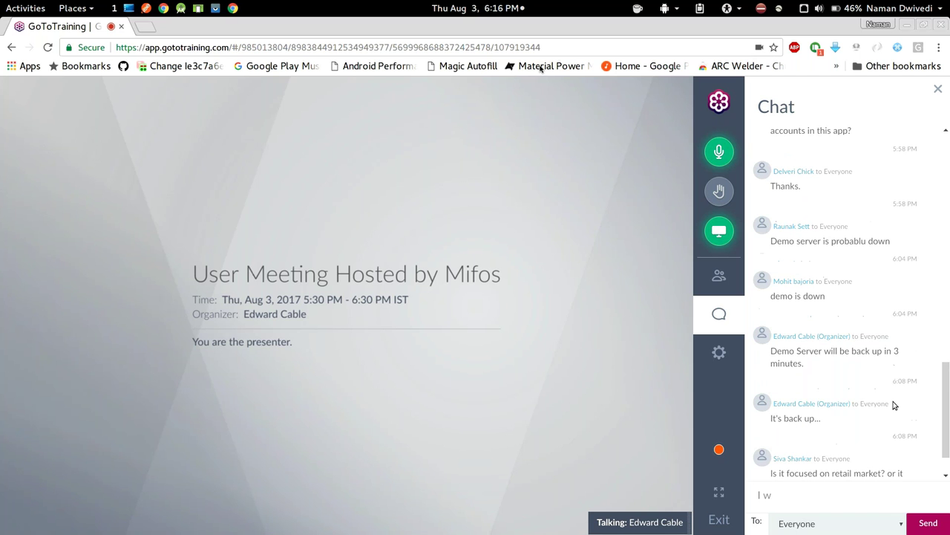
scroll(895, 401, down, 1)
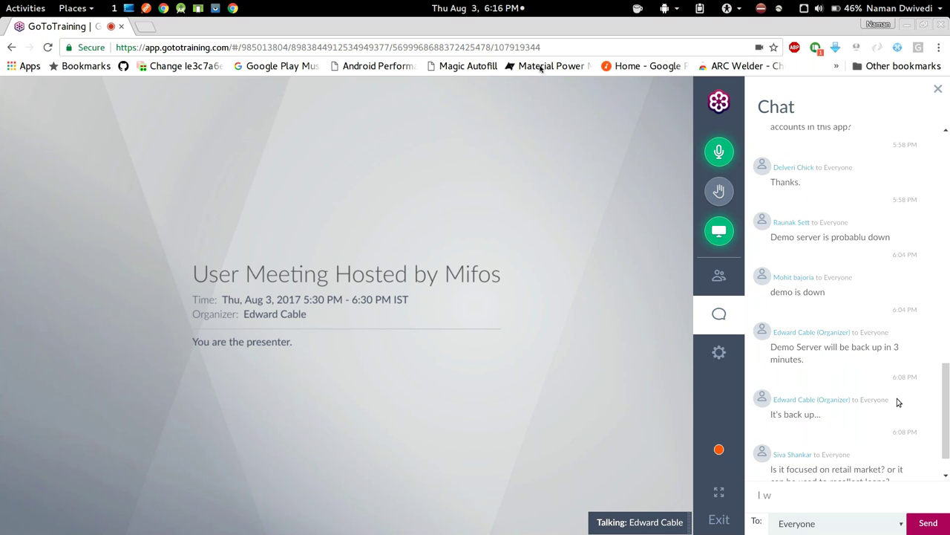
scroll(897, 402, down, 2)
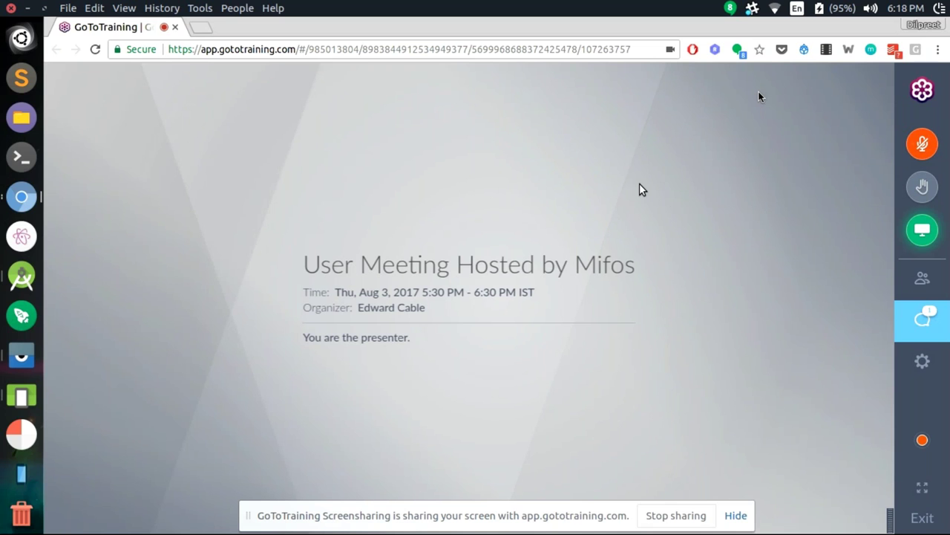
Log in to the Mifos self-service app in the emulator and save a four-digit passcode
key(alt+Tab)
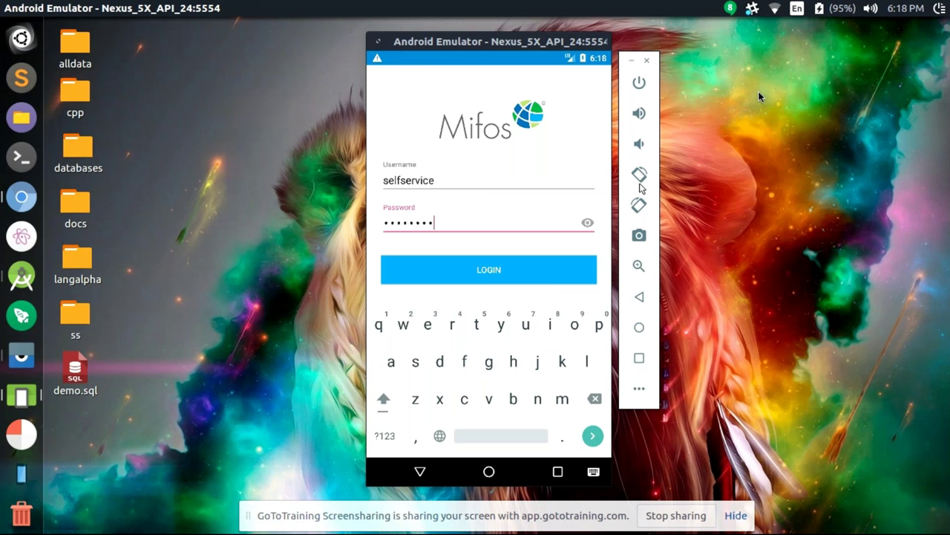
click(481, 275)
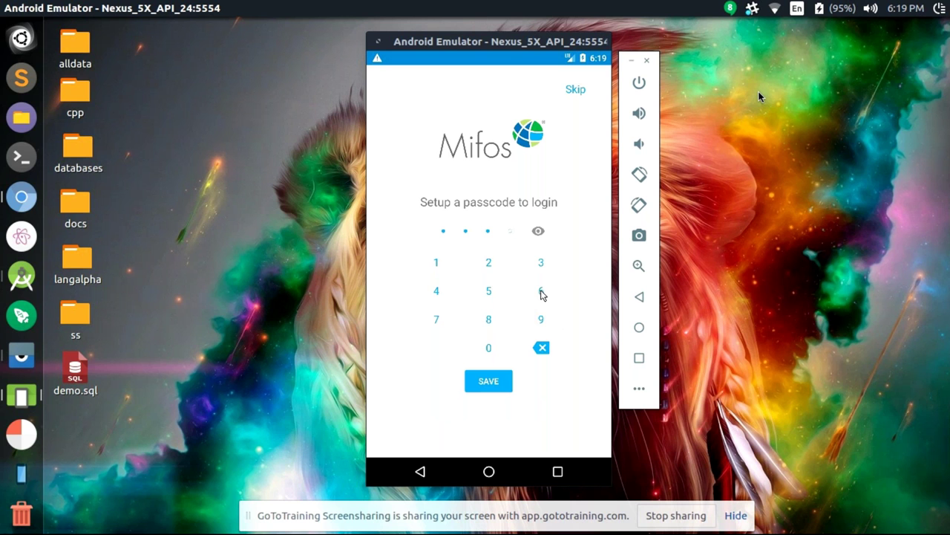
click(539, 234)
click(484, 380)
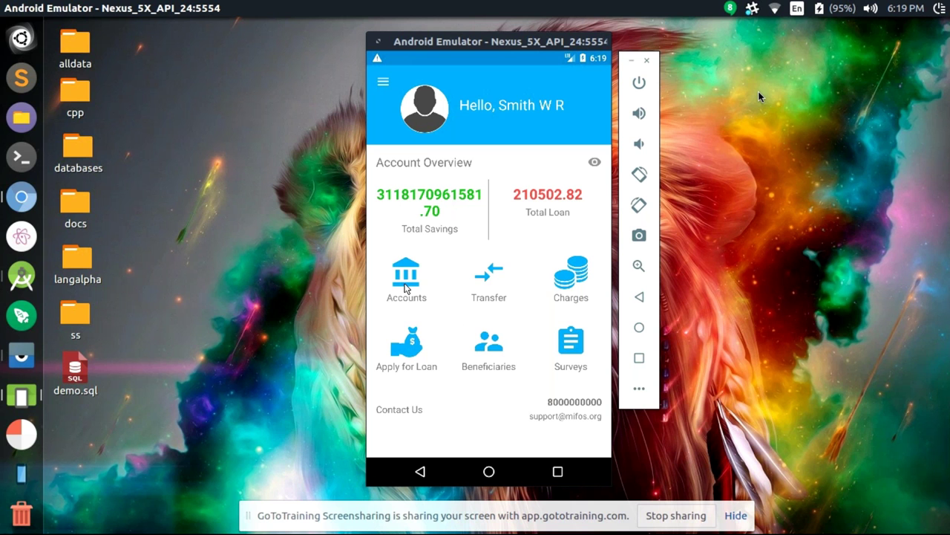
Filter the savings accounts to Active and open the top account, showing a 41831.66 $ balance
click(406, 278)
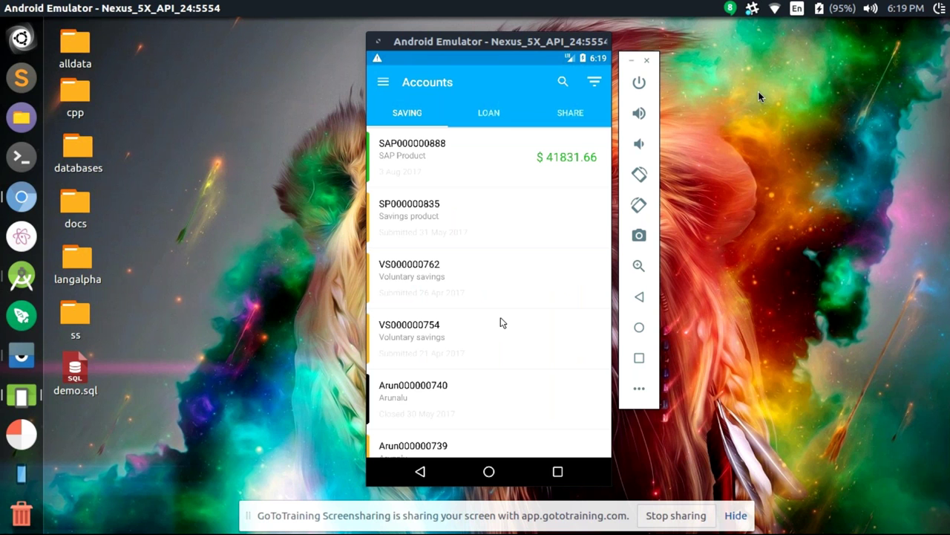
drag(543, 310, 548, 287)
scroll(550, 290, up, 2)
click(595, 83)
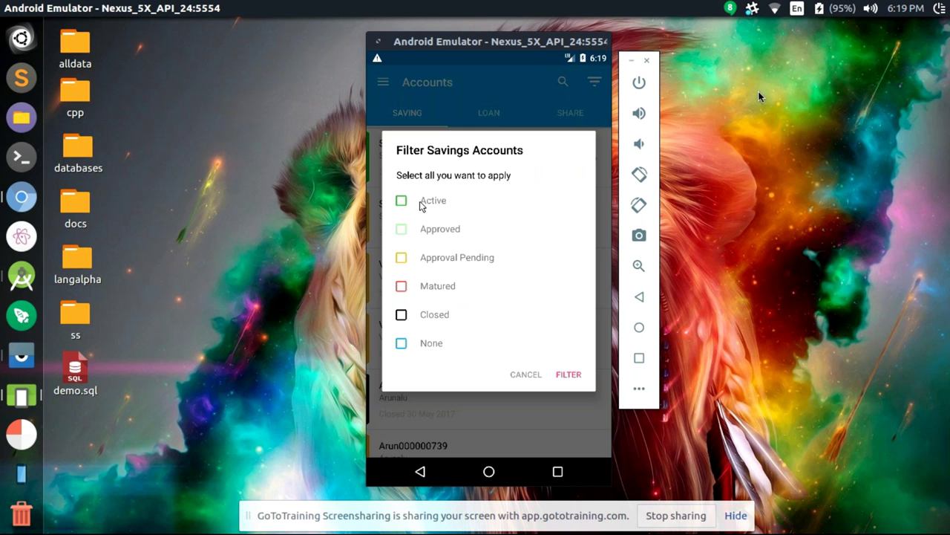
click(420, 206)
click(570, 375)
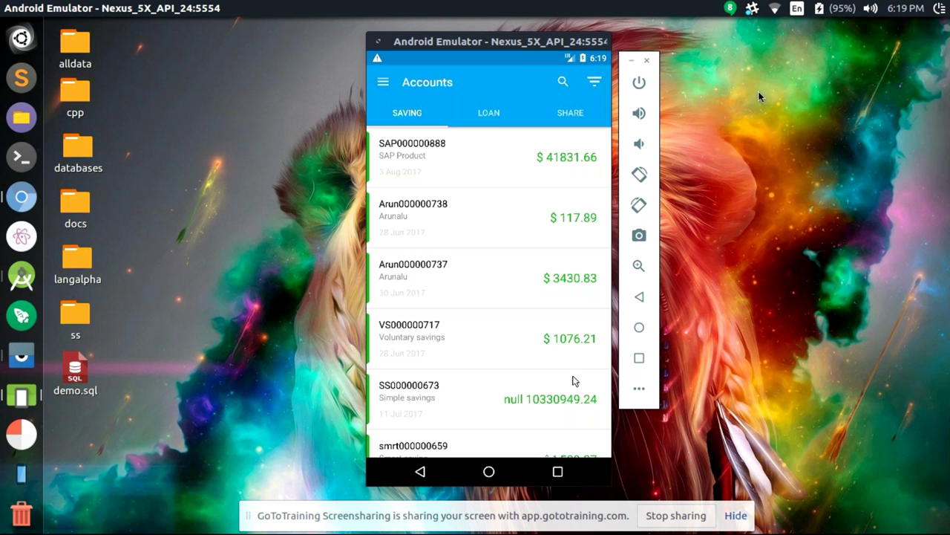
click(457, 150)
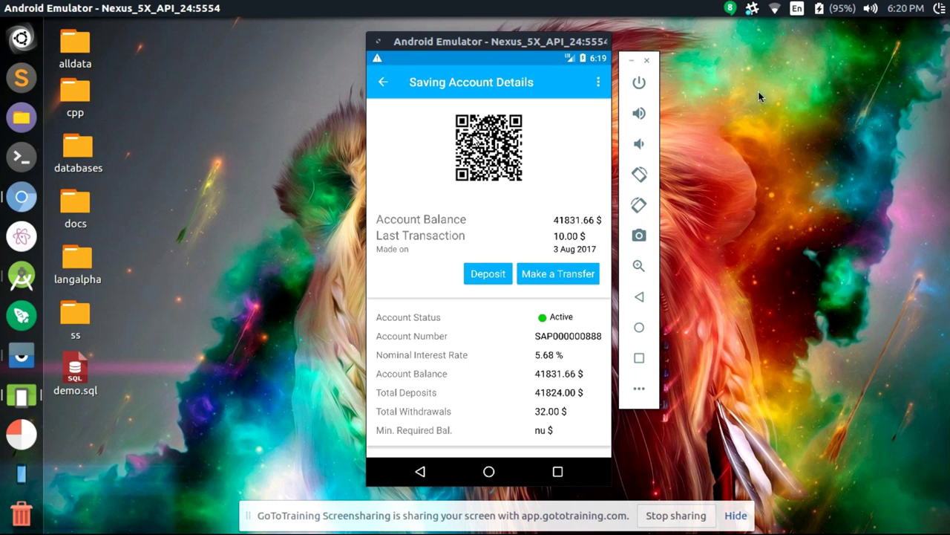
Start a transfer from this savings account, confirming the Pay To and Pay From accounts
drag(421, 349, 421, 312)
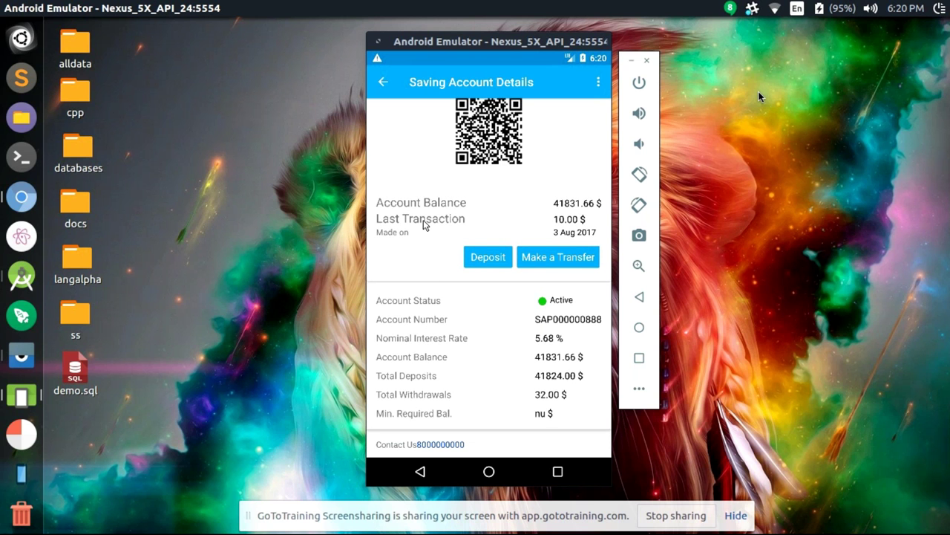
click(537, 260)
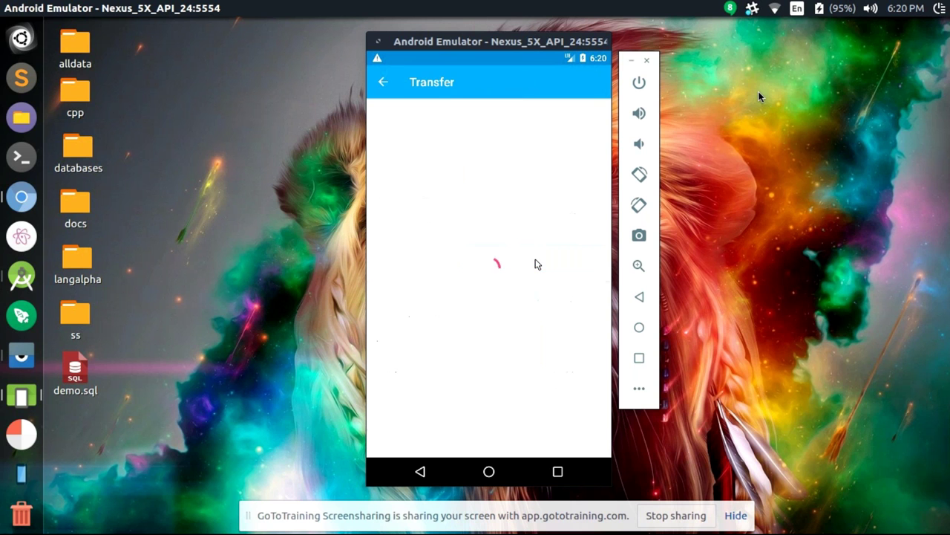
click(441, 171)
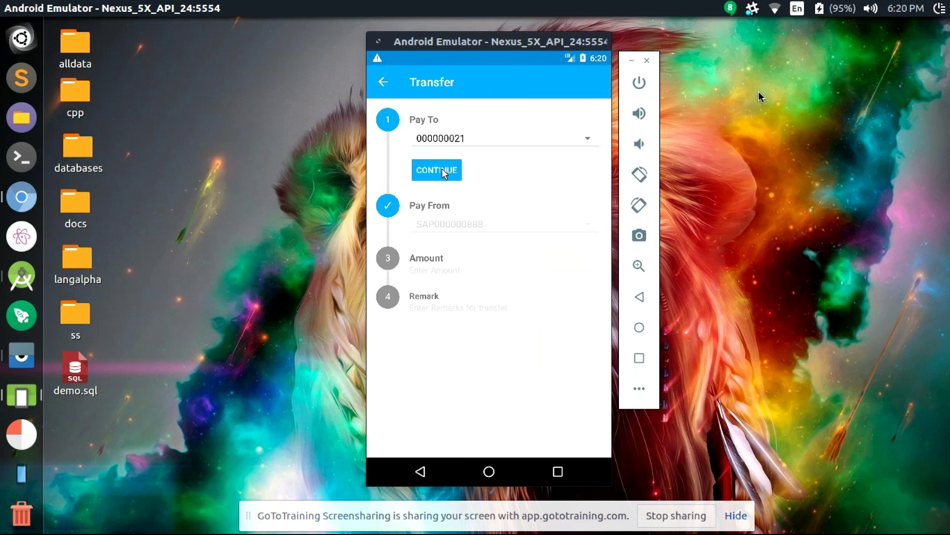
click(438, 230)
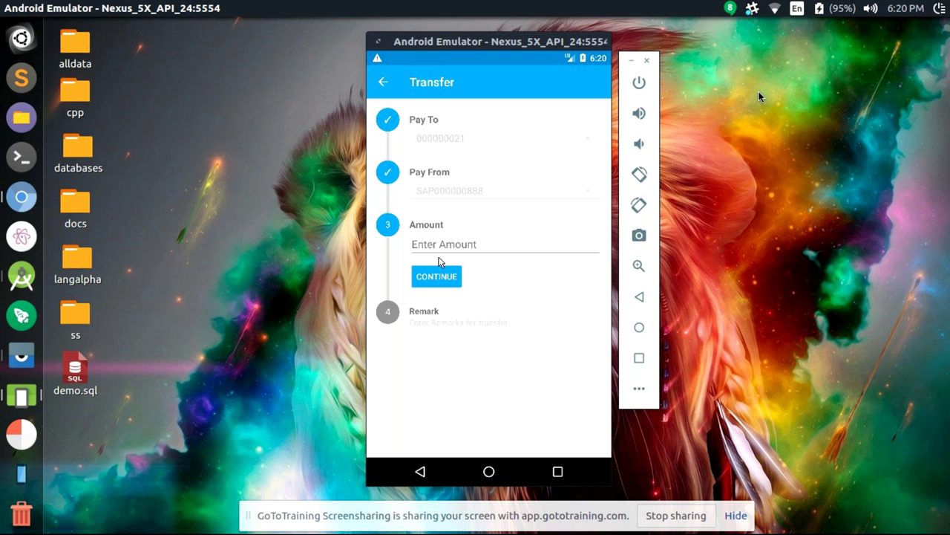
Transfer amount 10 with remark 'test', review it and submit the transfer
click(439, 251)
text(10)
click(442, 277)
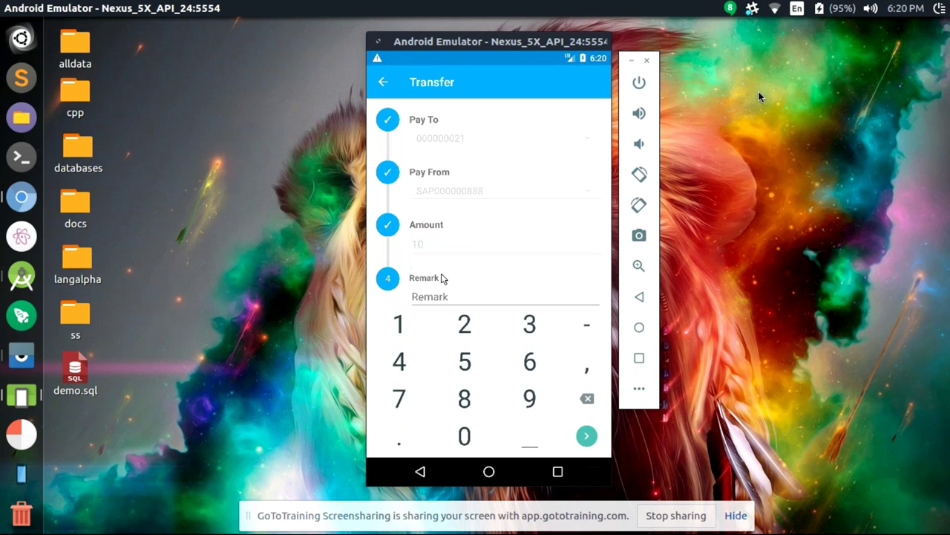
click(441, 297)
text(test)
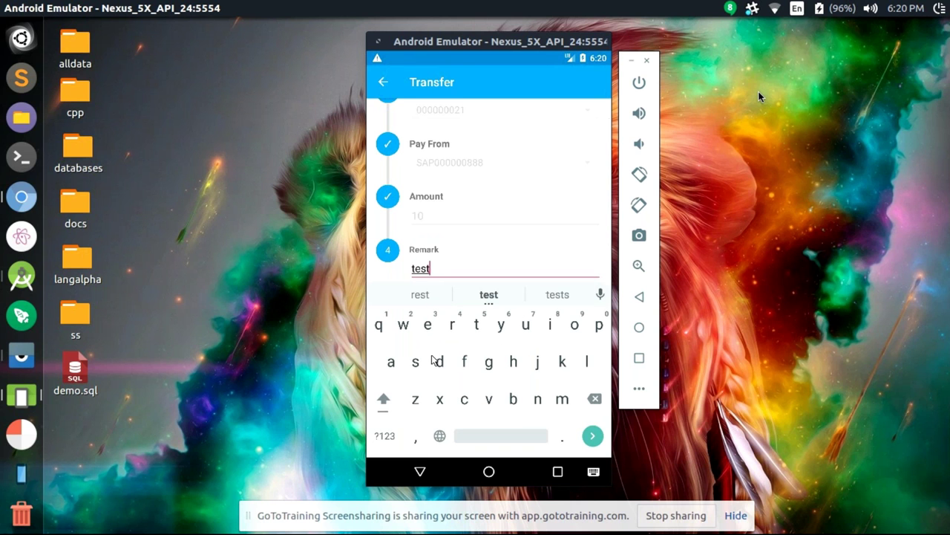
click(421, 471)
click(470, 332)
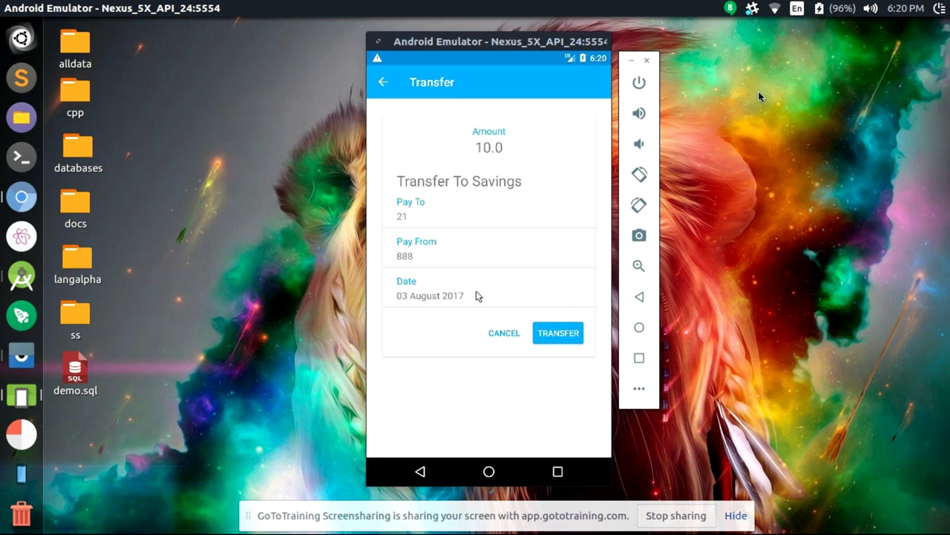
click(553, 332)
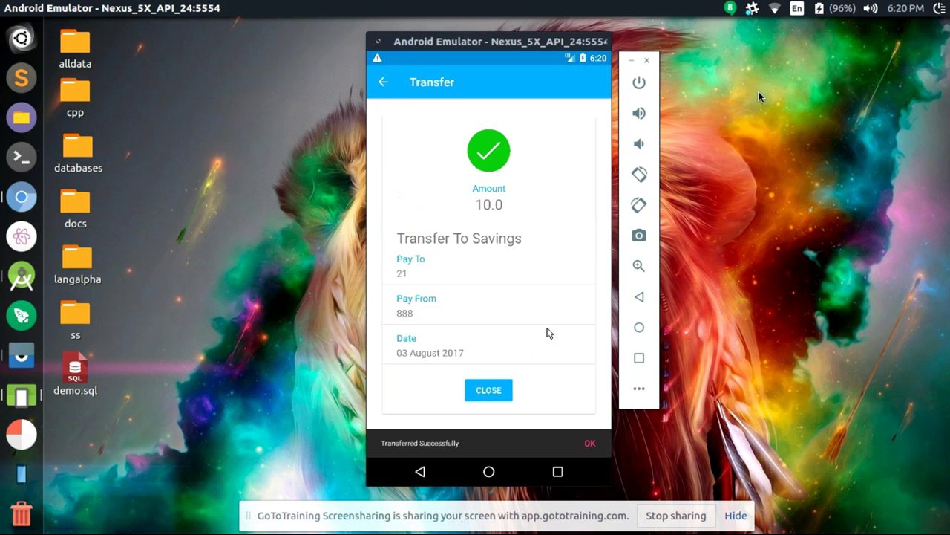
Dismiss the transfer message and show the savings transactions for the last 4 Weeks
click(490, 391)
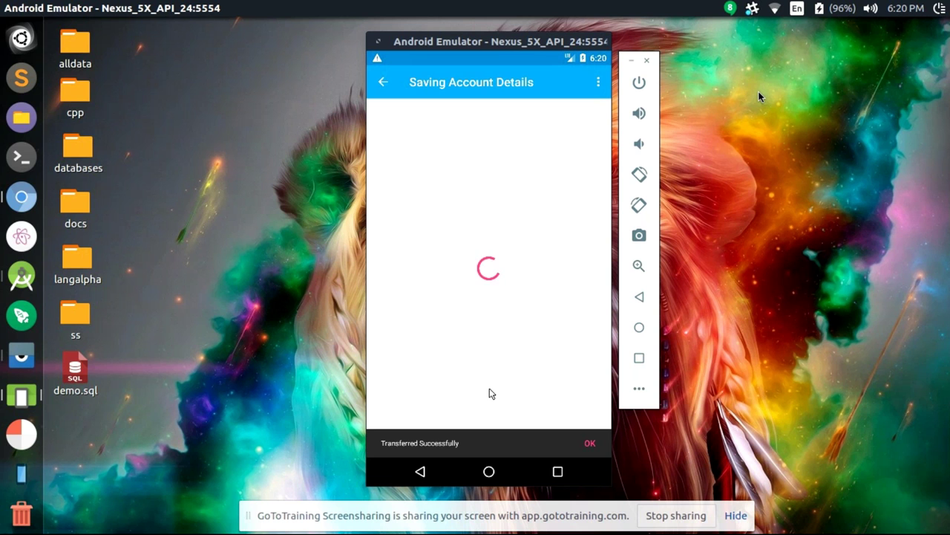
click(597, 81)
click(545, 84)
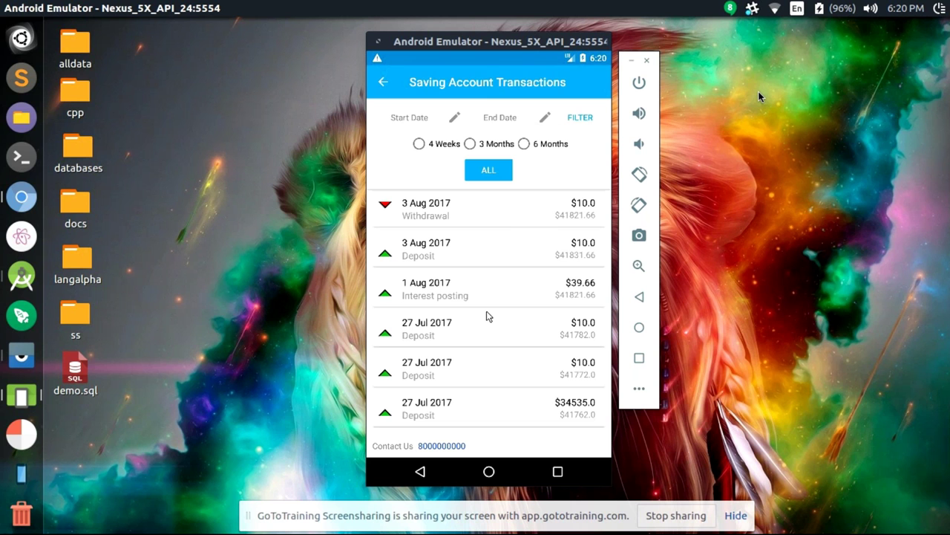
click(421, 144)
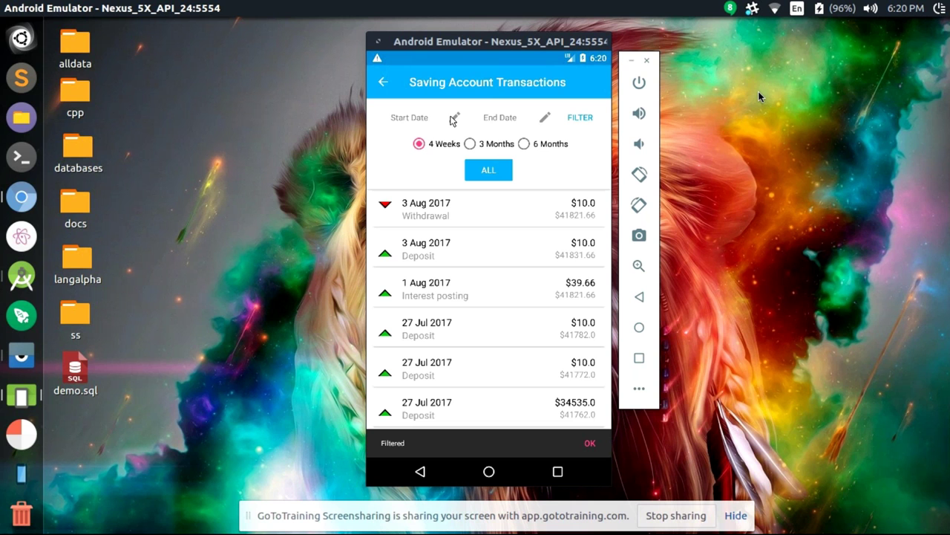
Filter the savings transactions to 01 Aug – 03 Aug 2017
click(453, 119)
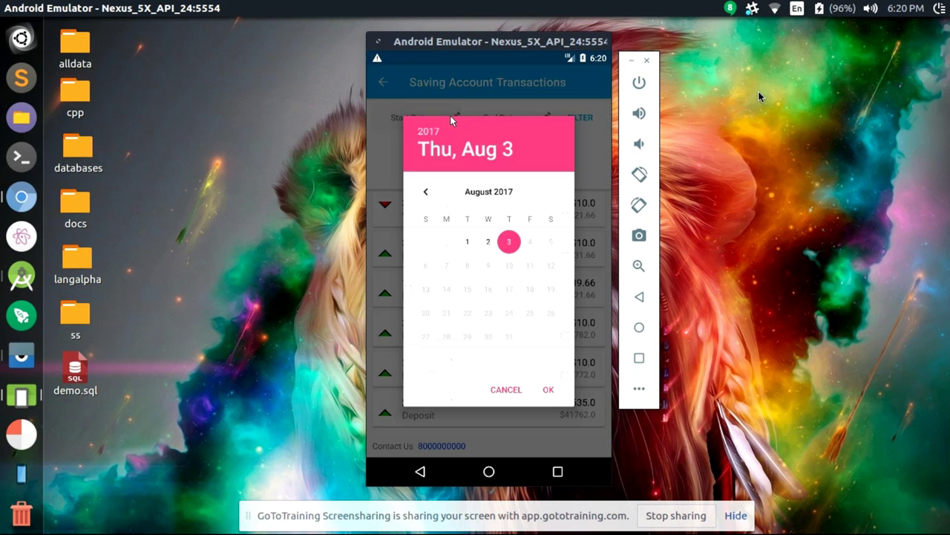
click(469, 245)
click(548, 389)
click(545, 117)
click(549, 389)
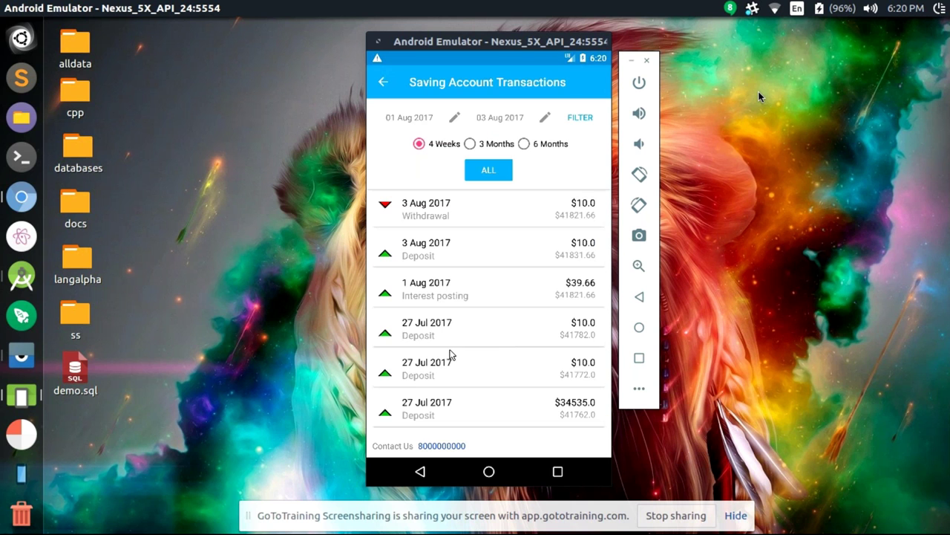
click(577, 115)
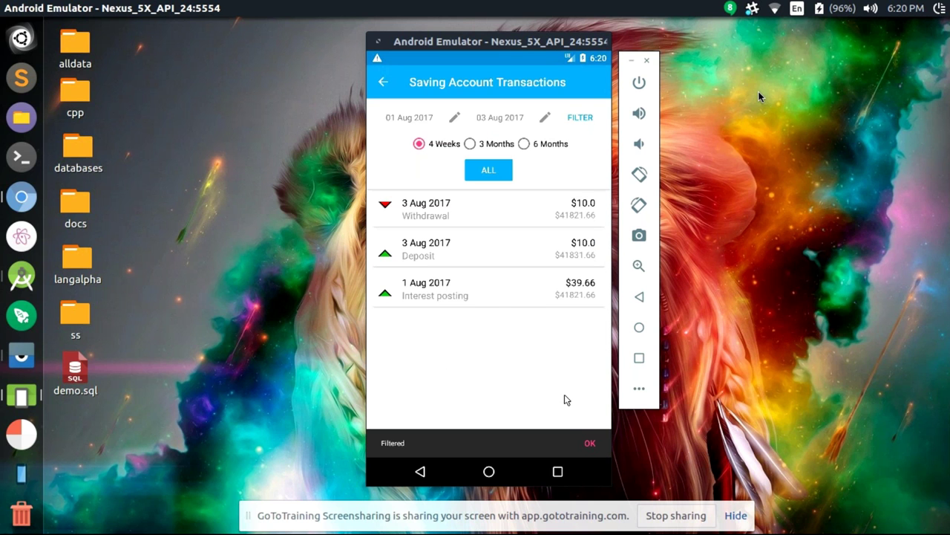
click(588, 443)
click(422, 471)
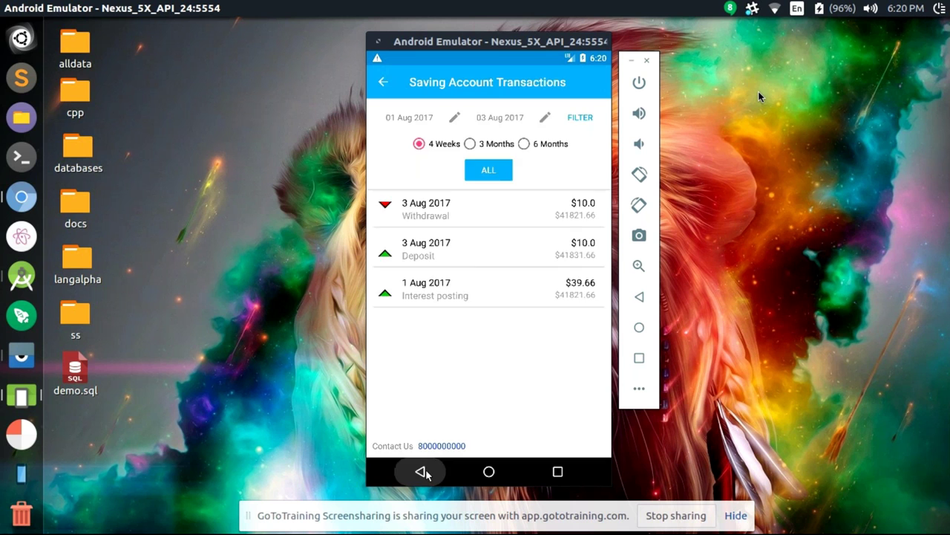
Check the savings account's charges, which show none, and return to the account details
click(598, 82)
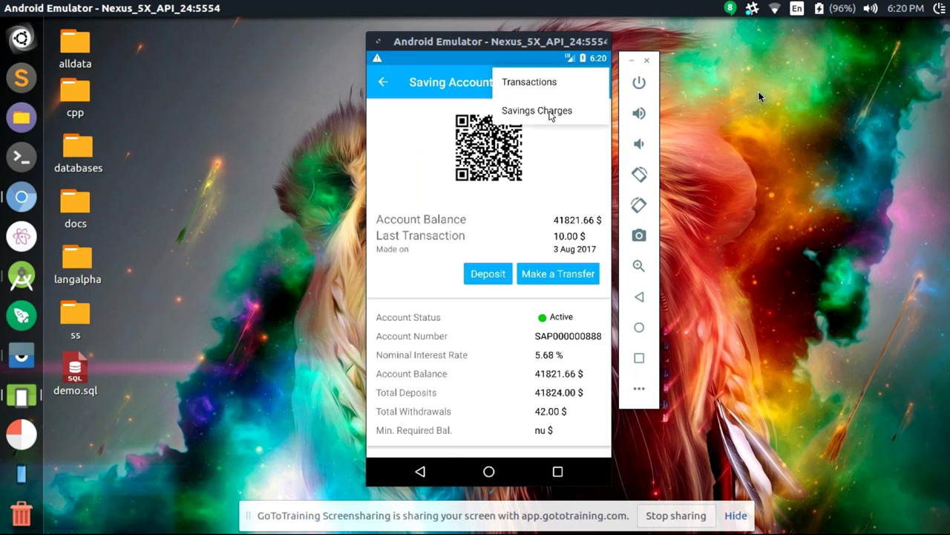
click(551, 112)
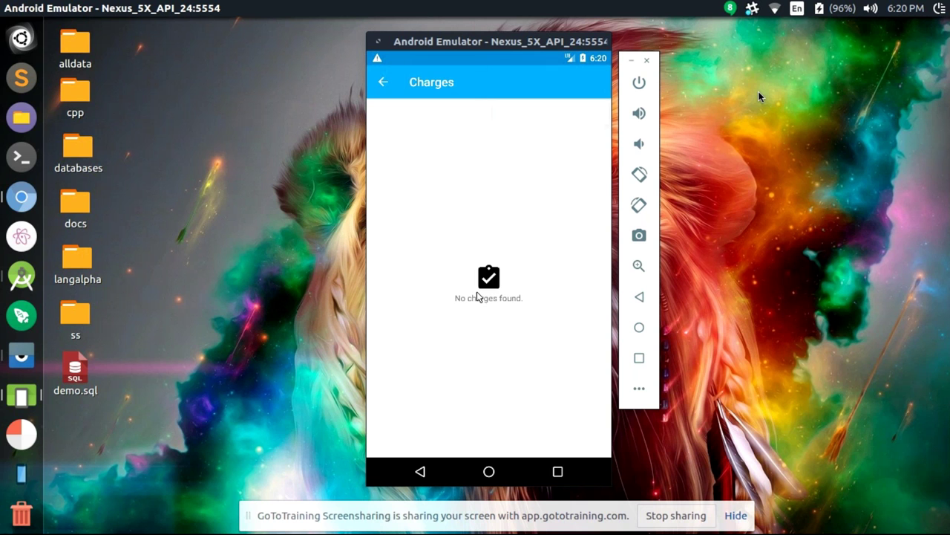
click(379, 79)
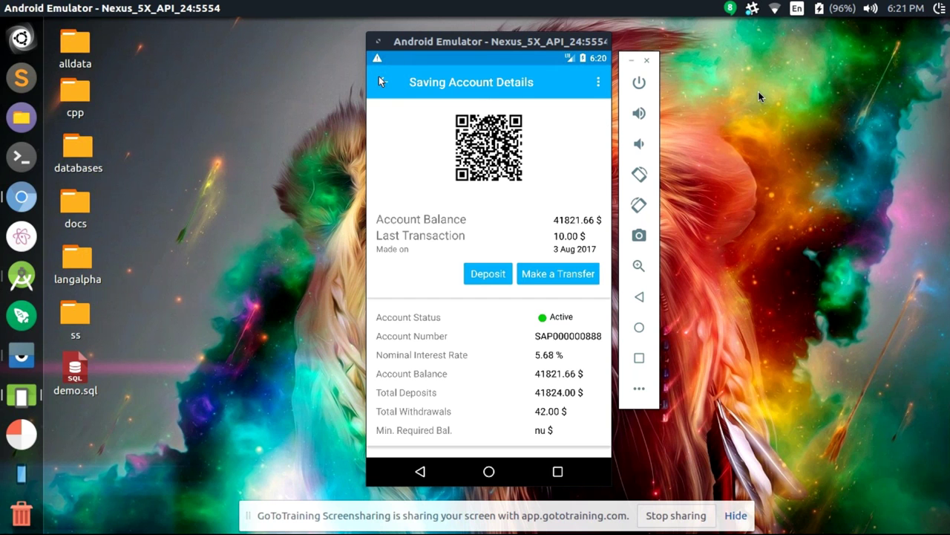
Filter the loan accounts list to show only In Arrears loans
click(378, 76)
drag(572, 265, 463, 246)
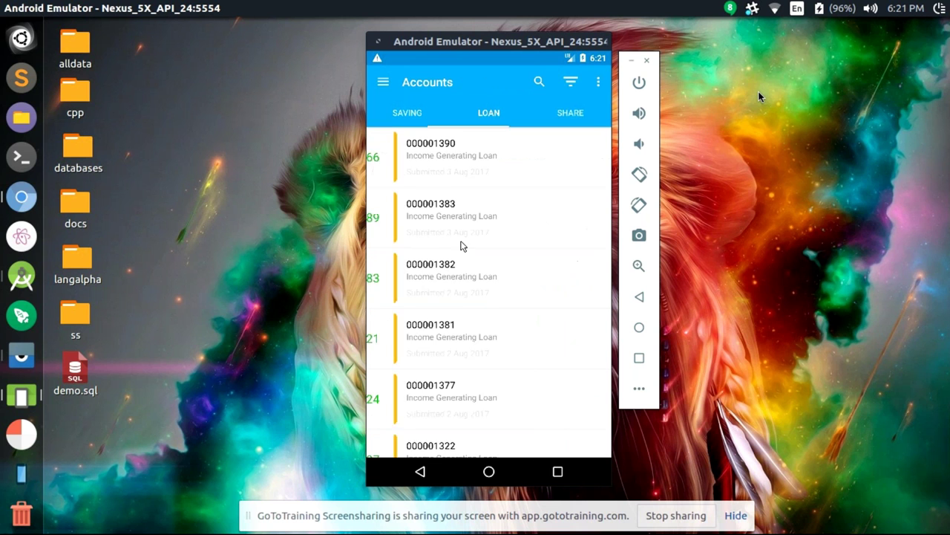
click(570, 83)
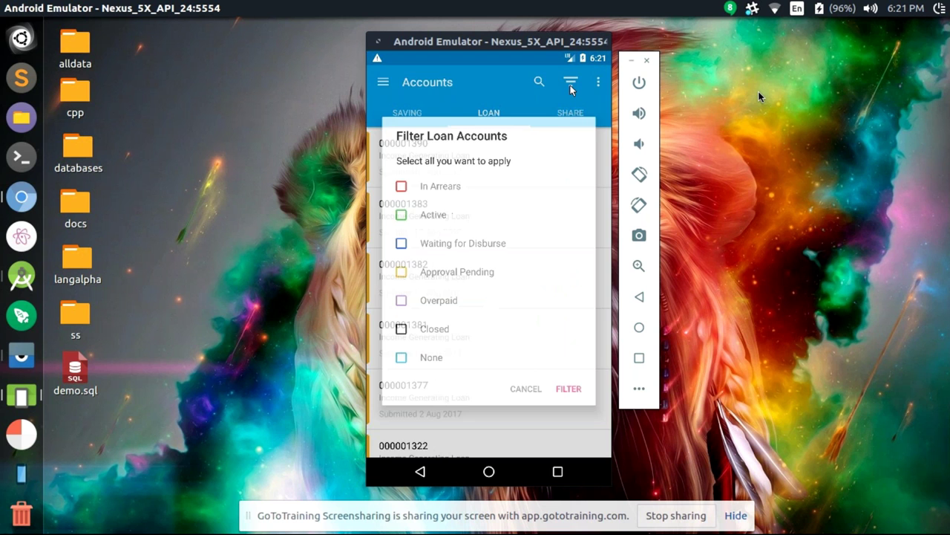
click(434, 186)
click(436, 220)
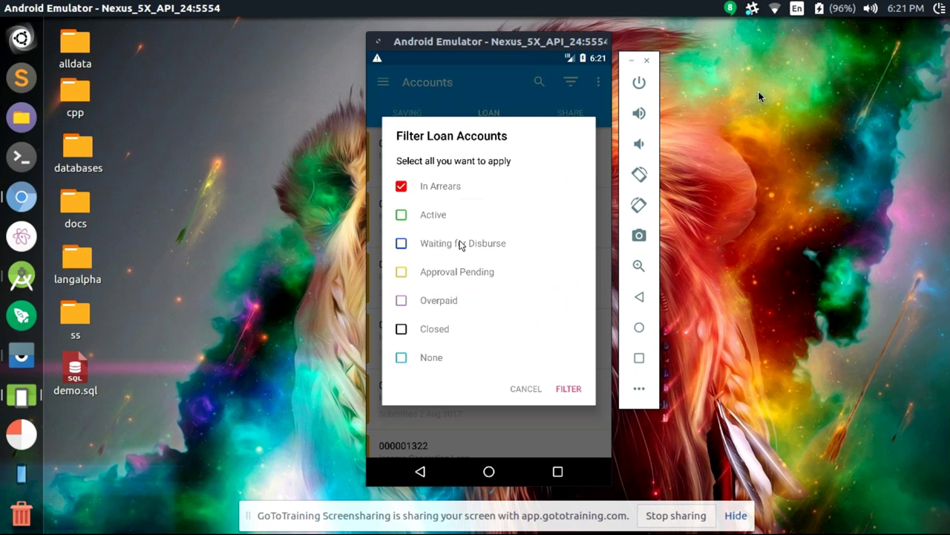
click(566, 390)
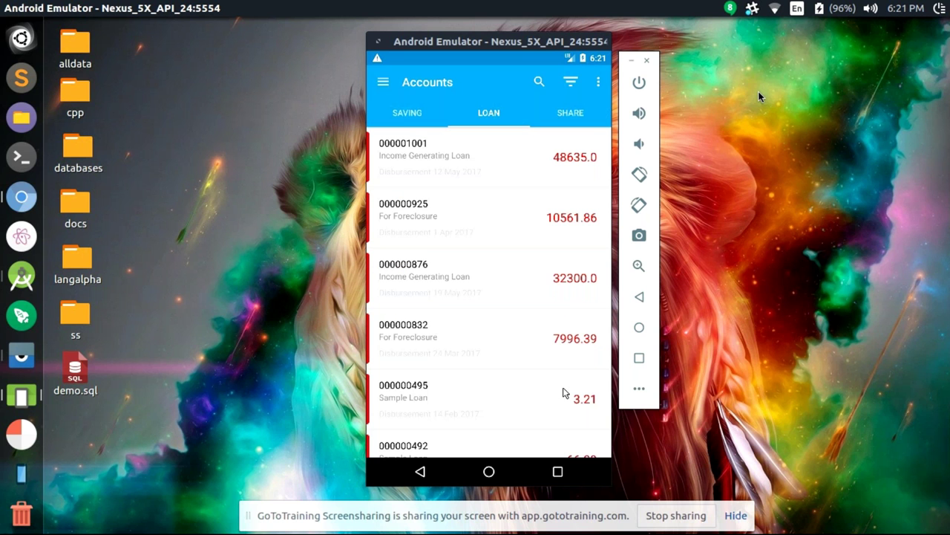
Start a payment on the loan with 10561.86 outstanding, keeping the first account as payer
click(442, 214)
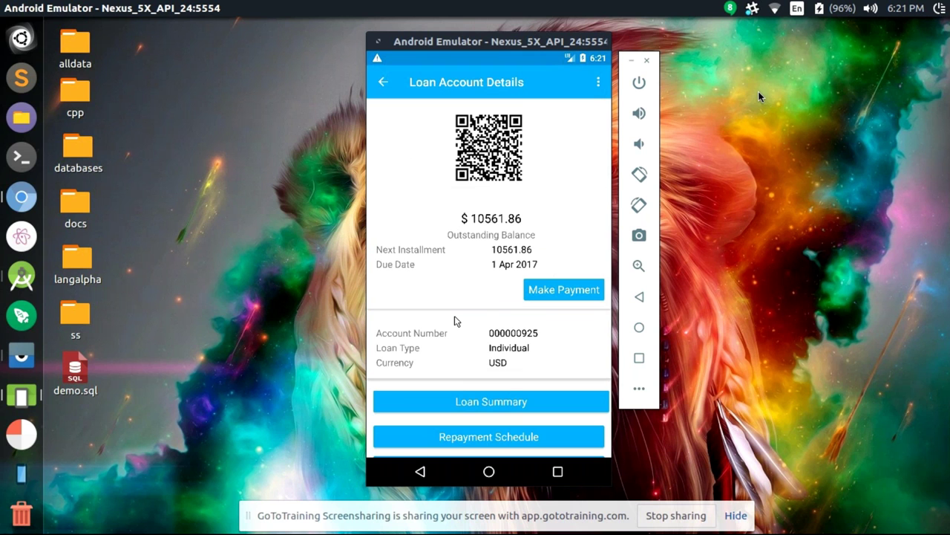
scroll(454, 316, down, 1)
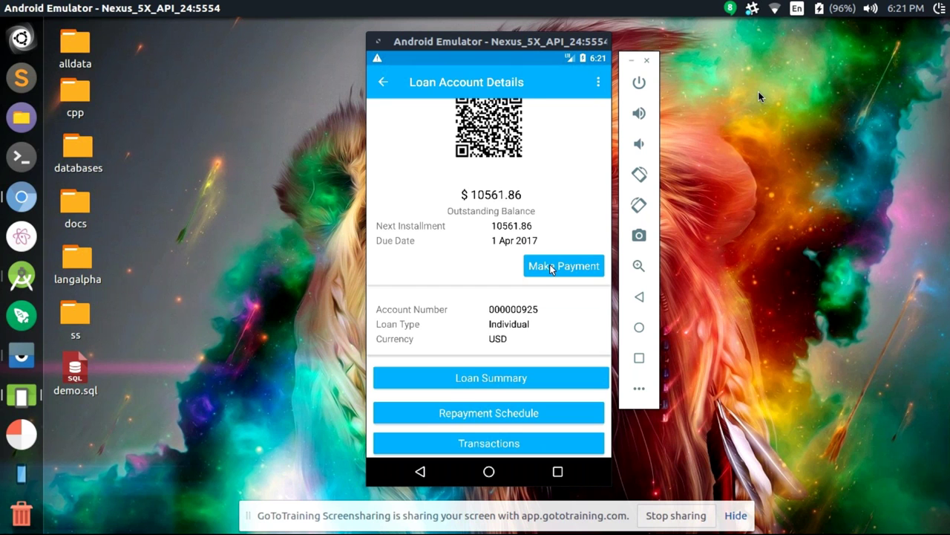
click(549, 264)
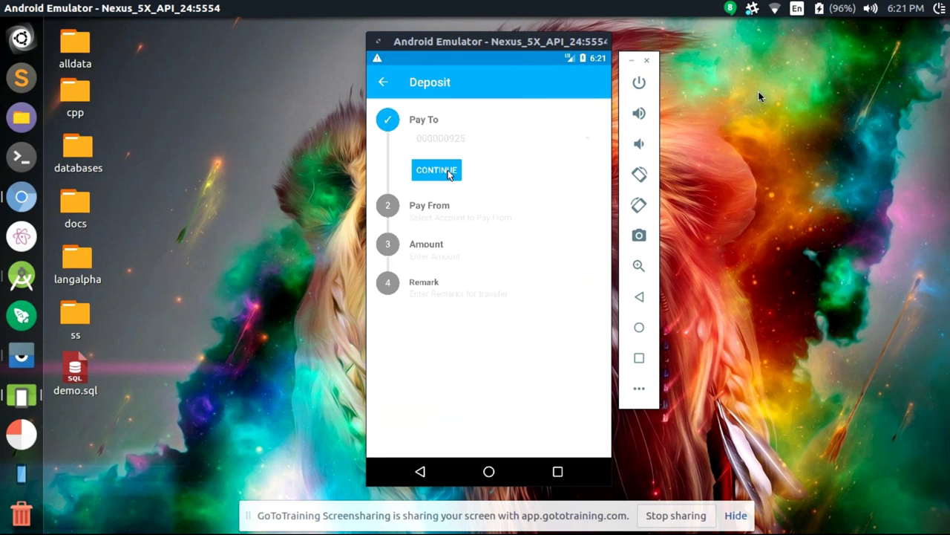
click(450, 173)
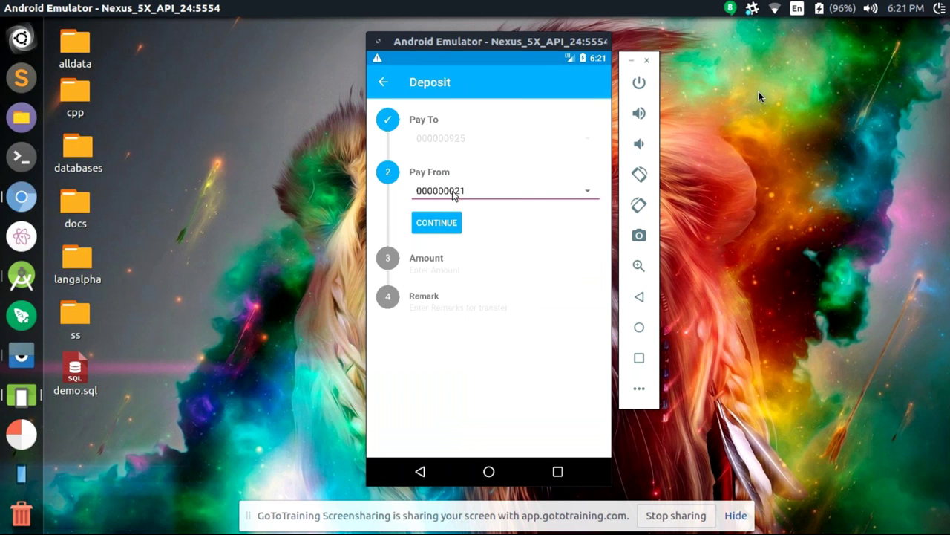
click(454, 194)
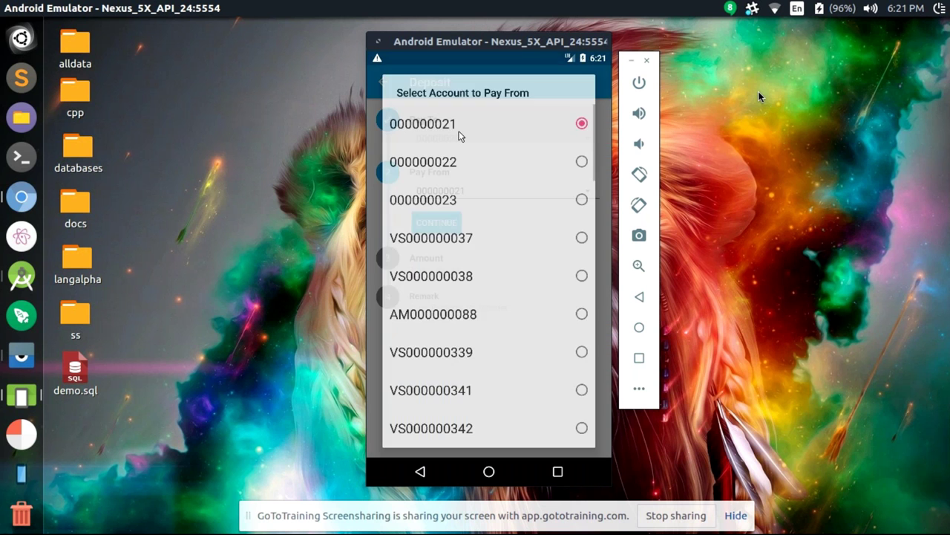
click(459, 136)
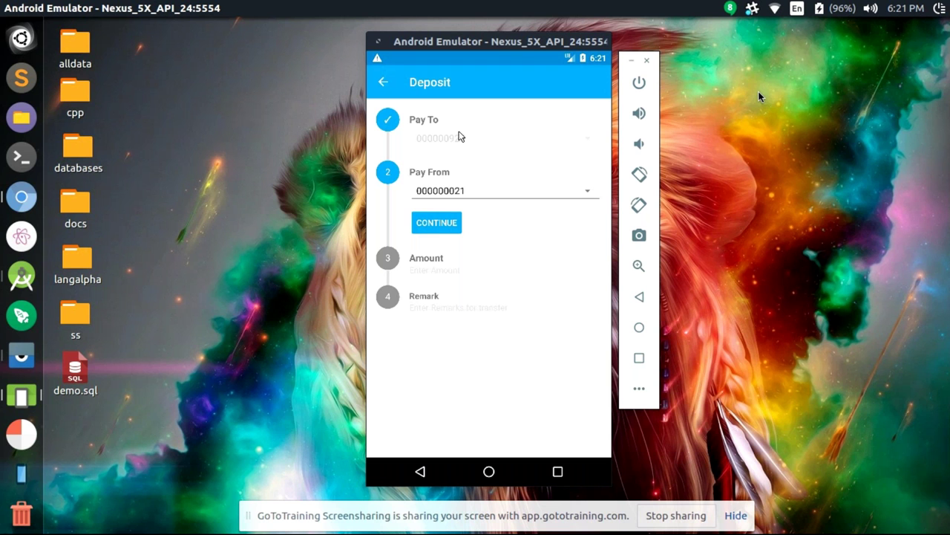
Abandon the loan payment and return to the home Account Overview to begin a transfer
click(384, 83)
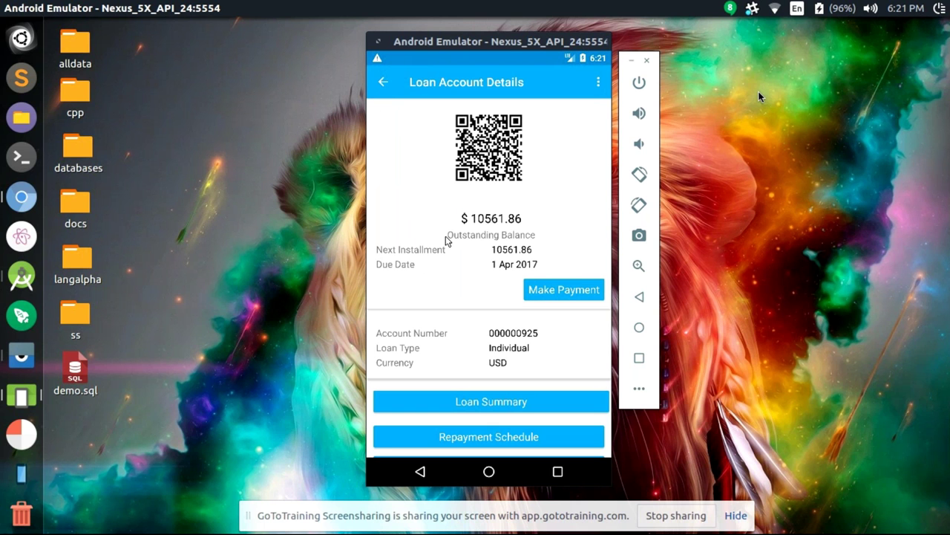
click(382, 83)
click(420, 473)
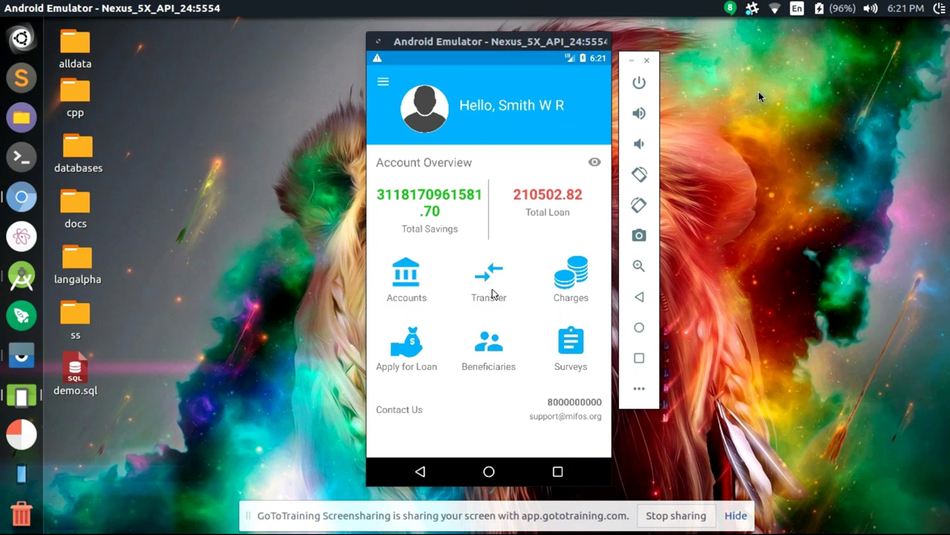
click(492, 293)
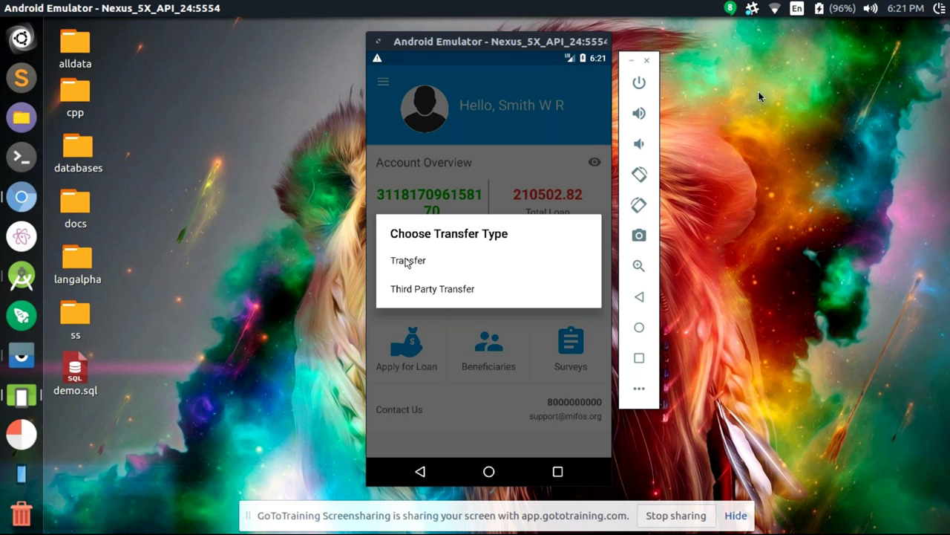
Begin a third party transfer up to the amount step, then abandon it and return home
click(444, 291)
click(444, 171)
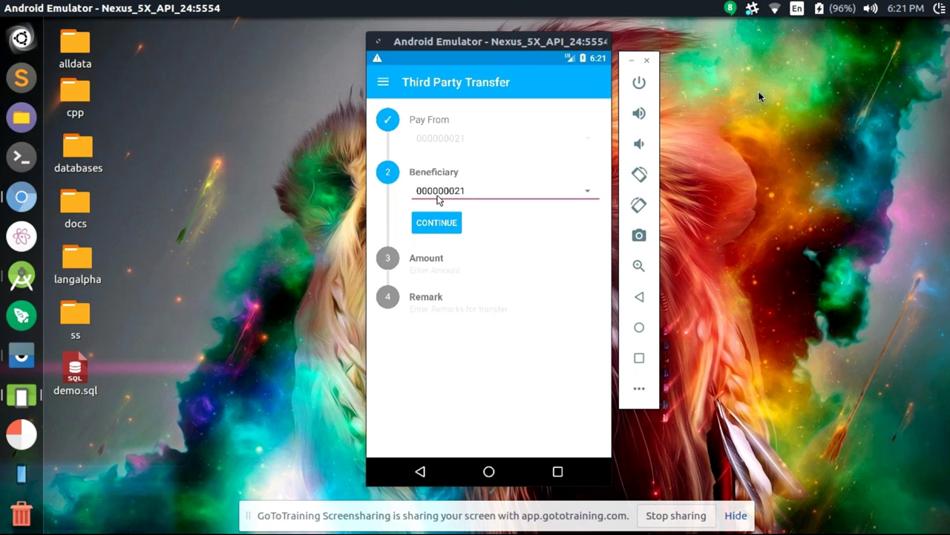
click(442, 194)
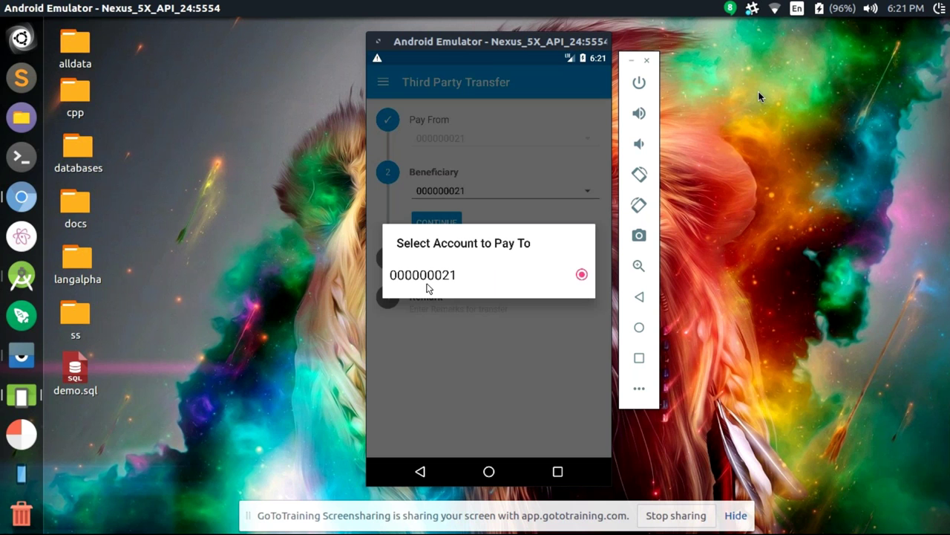
click(458, 336)
click(445, 224)
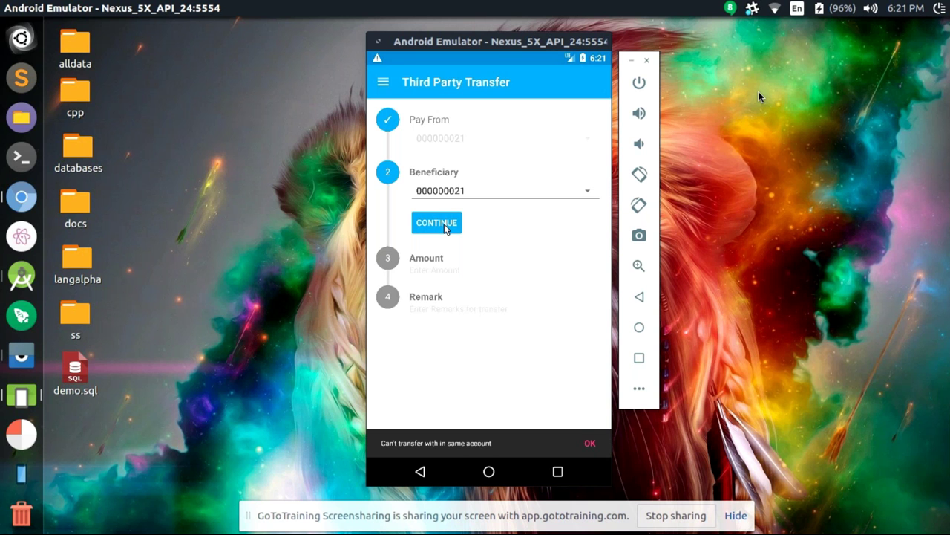
click(419, 471)
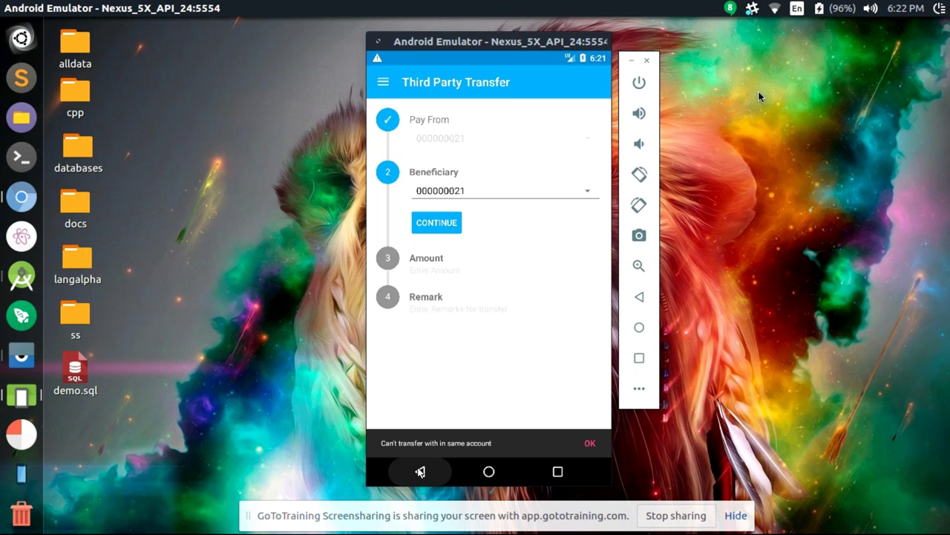
Start a third party transfer from 000000022 to beneficiary 000000021, then leave it at the amount step
click(488, 297)
click(454, 289)
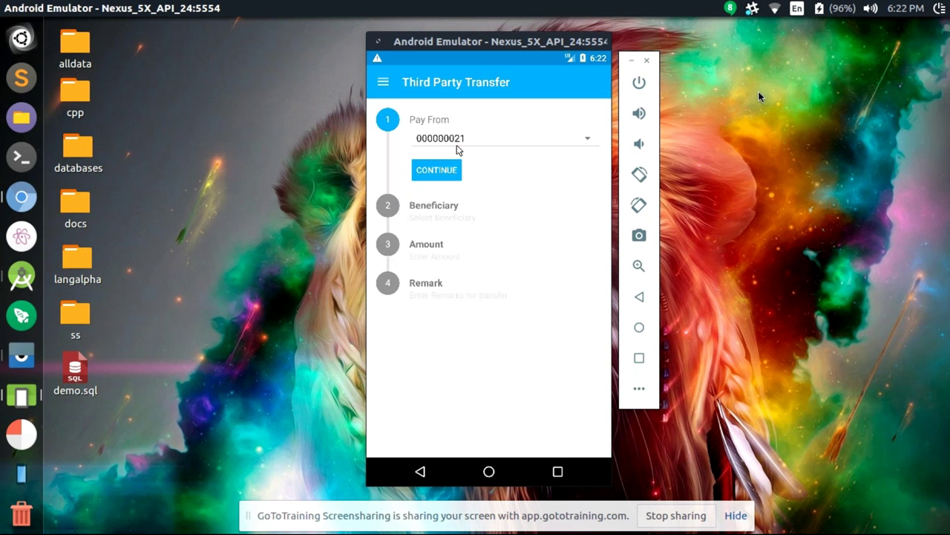
click(456, 146)
click(445, 163)
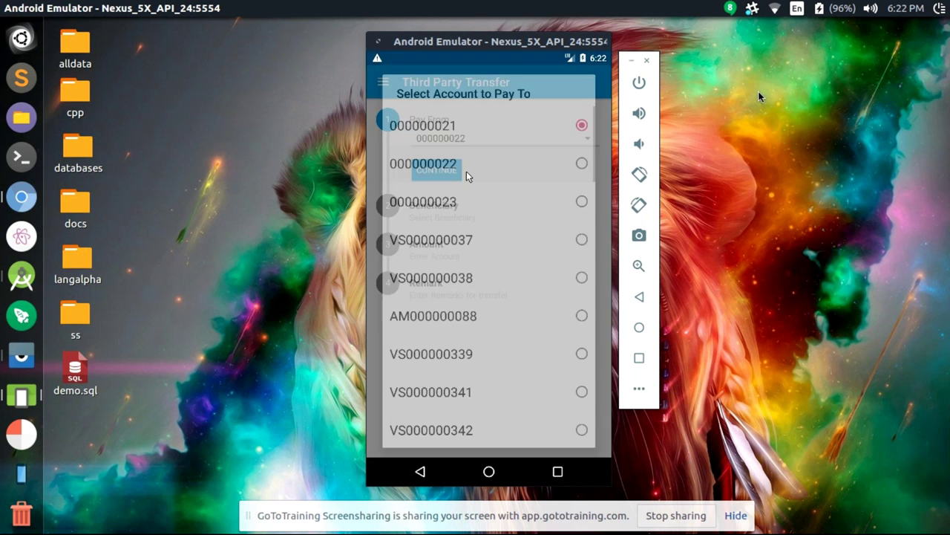
click(451, 171)
click(450, 222)
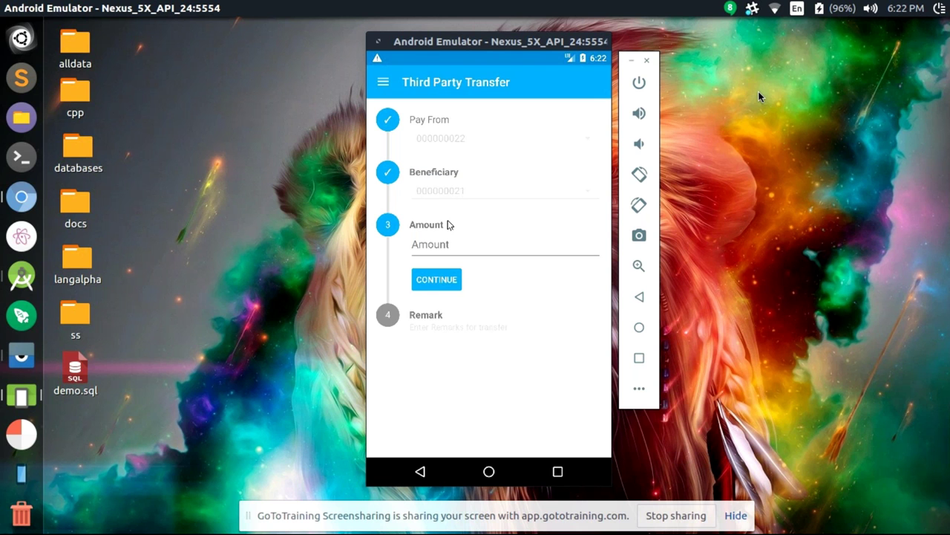
click(420, 472)
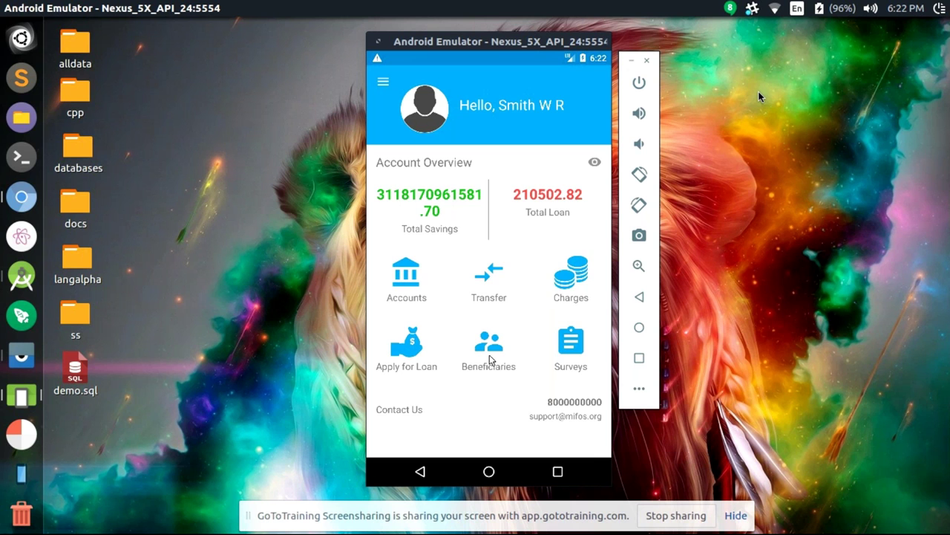
Start adding a new beneficiary via Add, then back out to the home dashboard
click(490, 360)
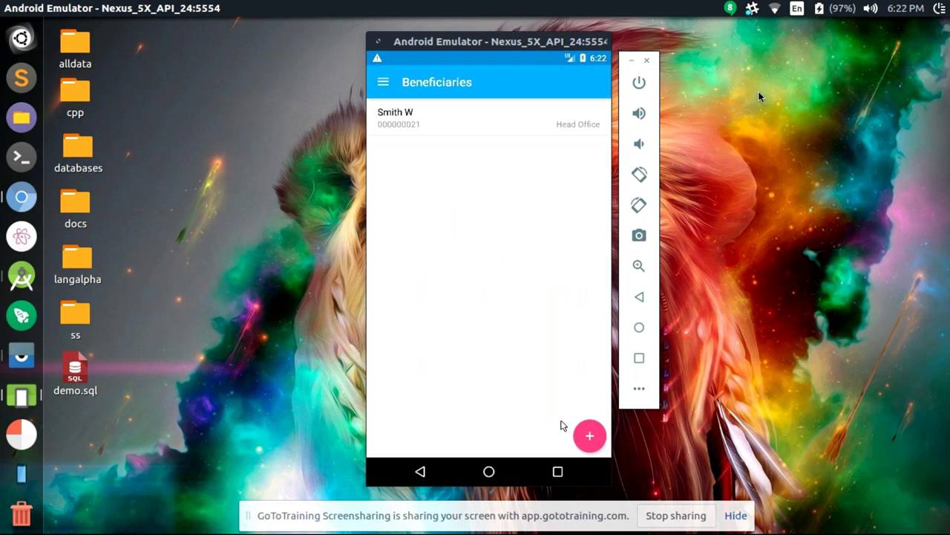
click(584, 442)
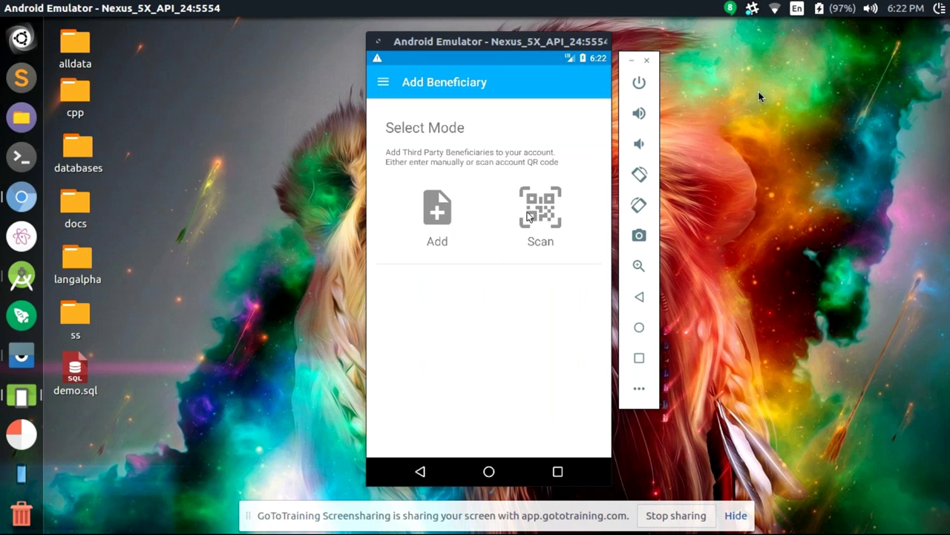
click(442, 220)
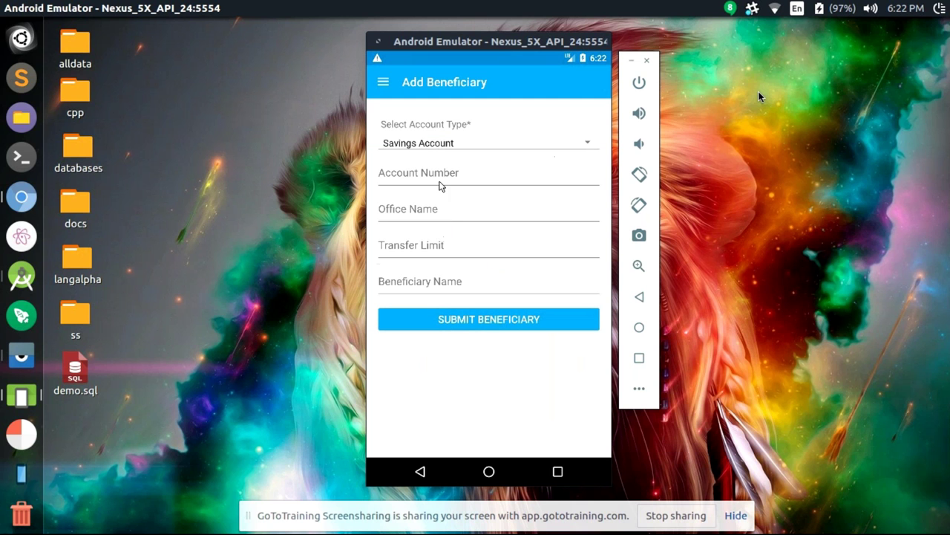
click(421, 473)
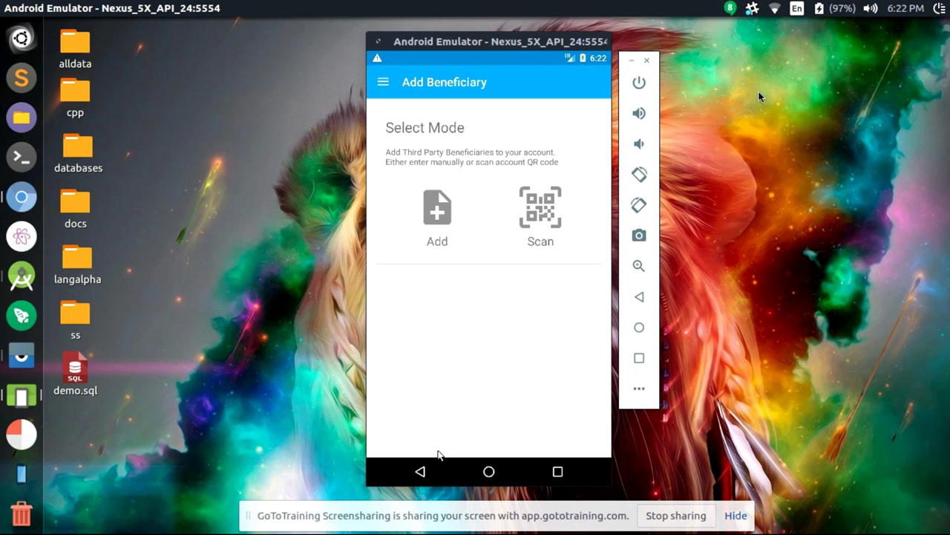
click(422, 473)
click(422, 473)
Display account SAP000000888's details with its QR code, then switch to the phone mirror
click(416, 269)
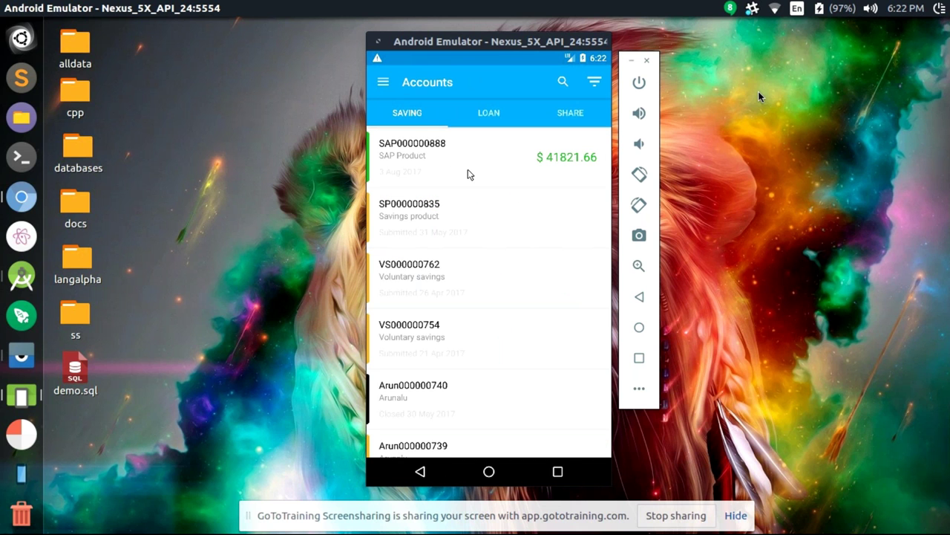
click(468, 174)
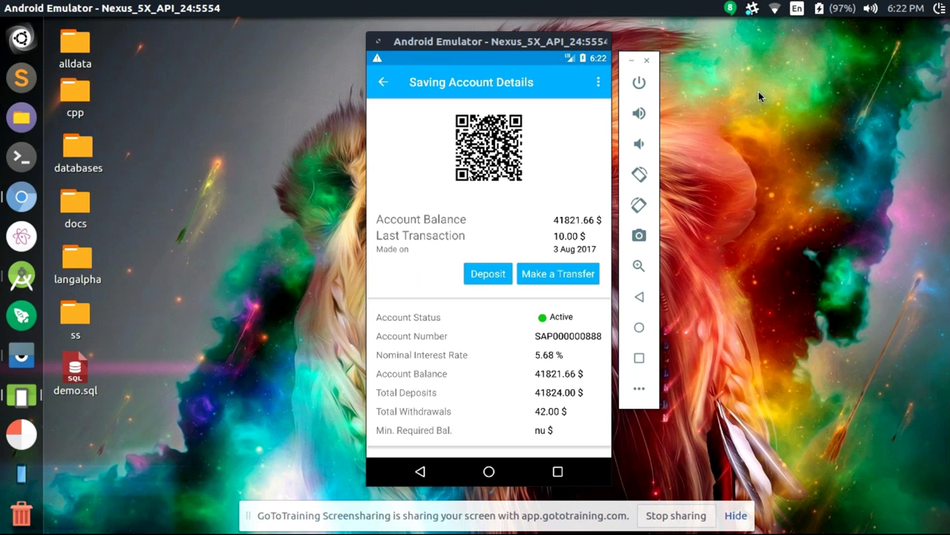
key(alt+Tab)
key(alt+Tab)
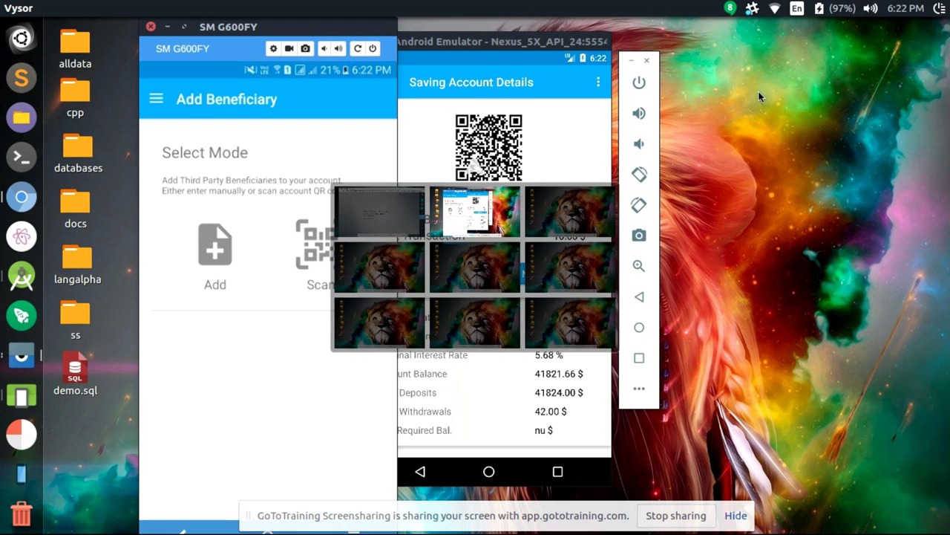
Through Vysor, scan the emulator's QR code and add beneficiary 'self' with transfer limit 100
drag(539, 38, 631, 35)
click(326, 233)
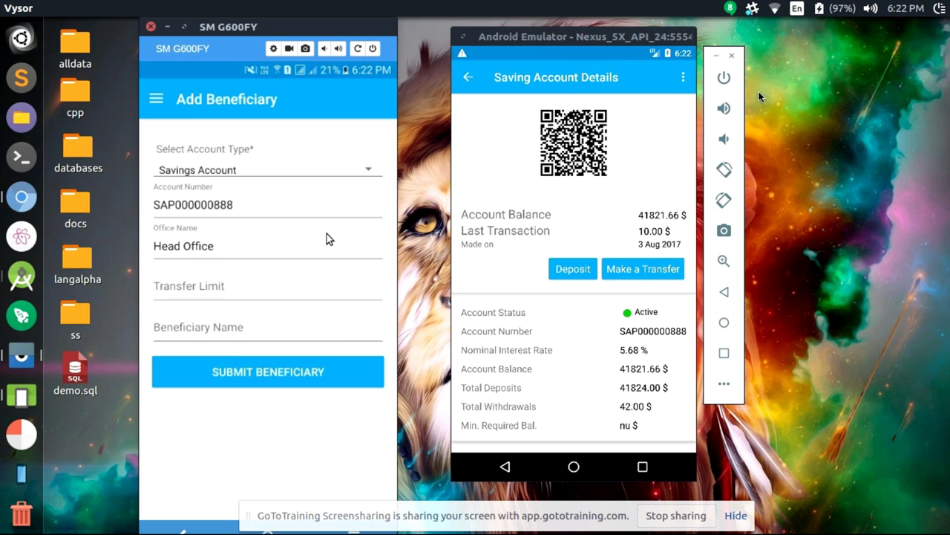
text(100)
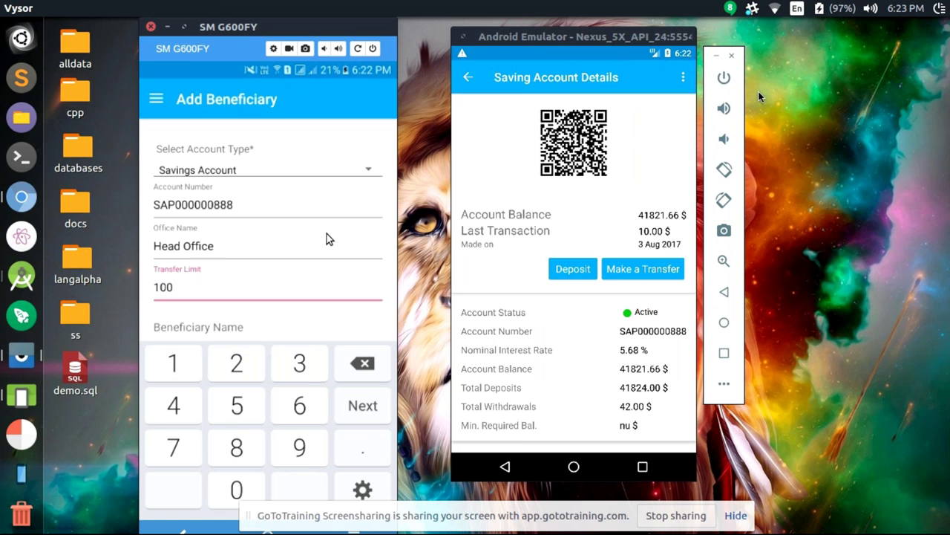
key(Return)
text(self)
key(Return)
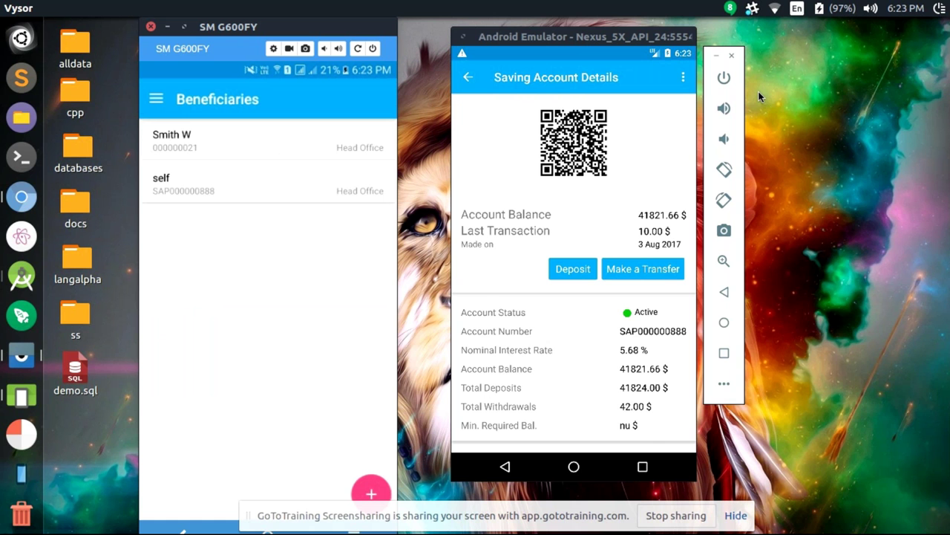
key(alt+Tab)
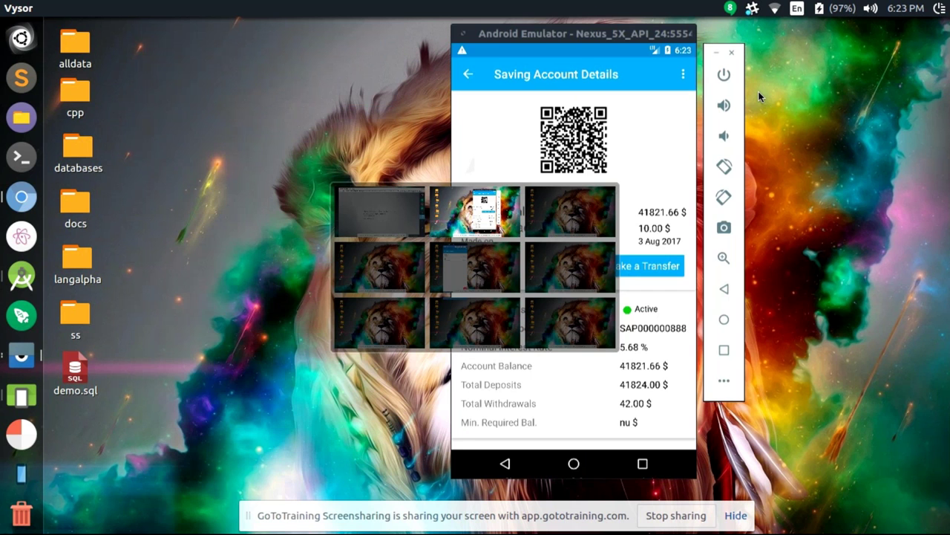
Start a loan application for an Income Generating Loan with purpose Small Provisions Store
click(508, 467)
click(507, 466)
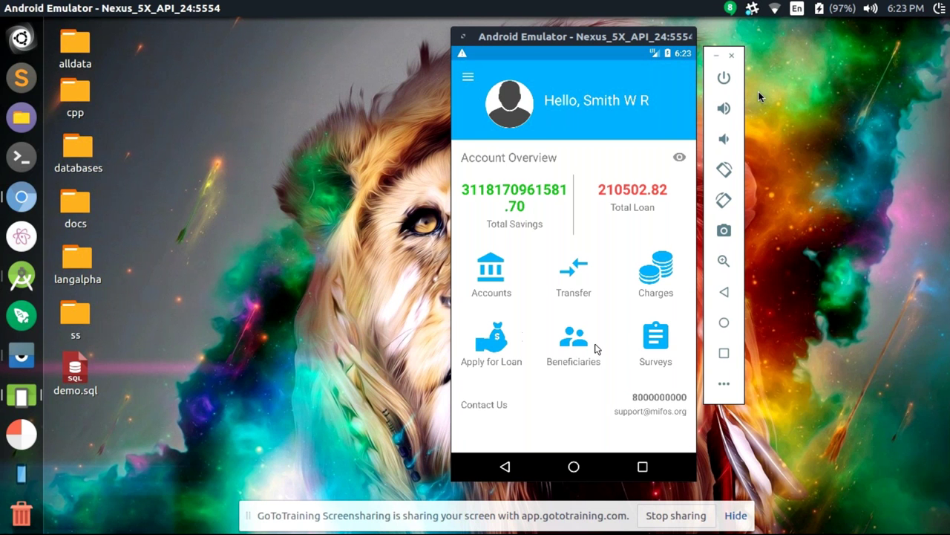
click(487, 341)
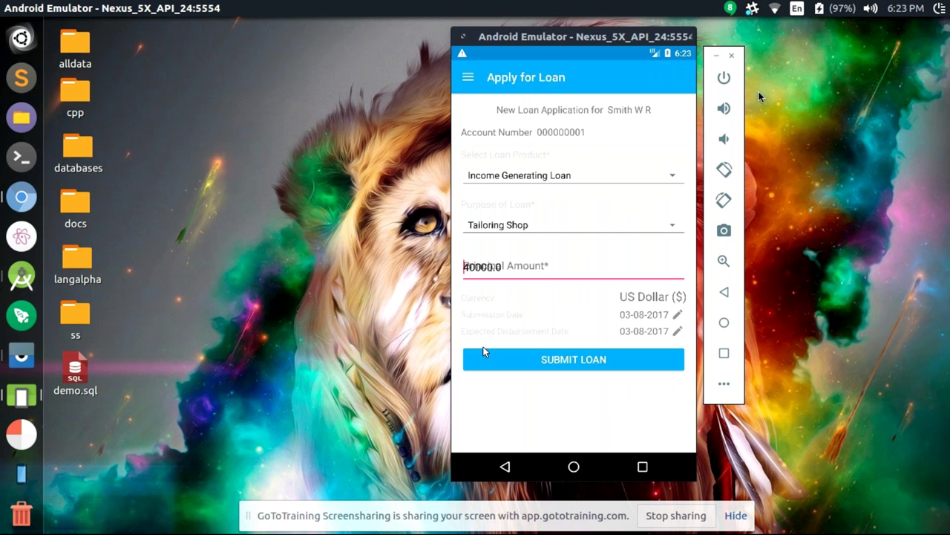
click(543, 178)
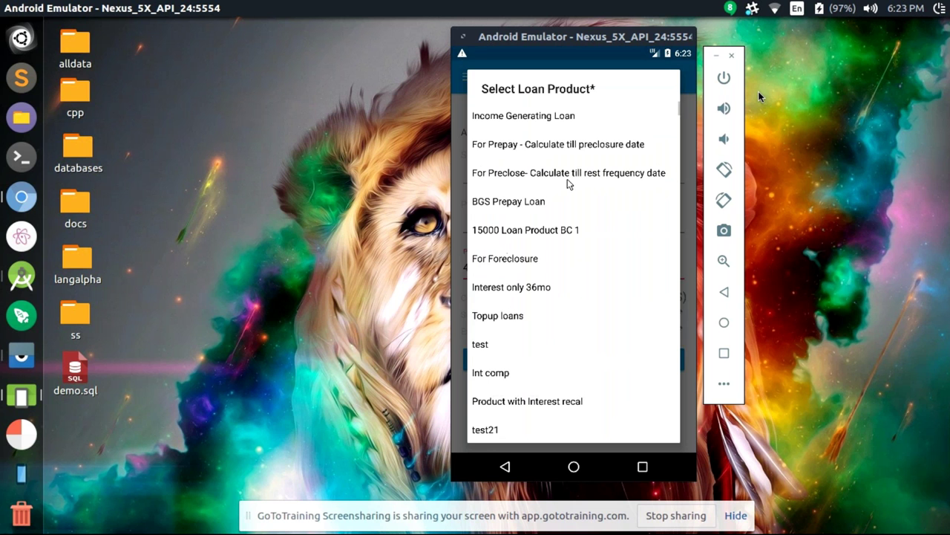
click(547, 119)
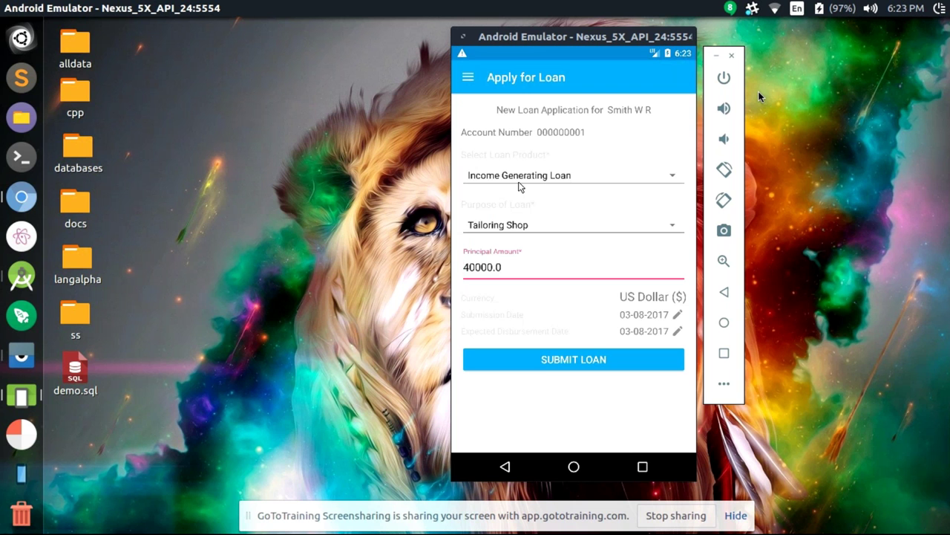
click(502, 227)
click(515, 241)
Set the loan principal to 30000.0 and submit the application
click(464, 268)
text(0)
key(Delete)
key(BackSpace)
text(3)
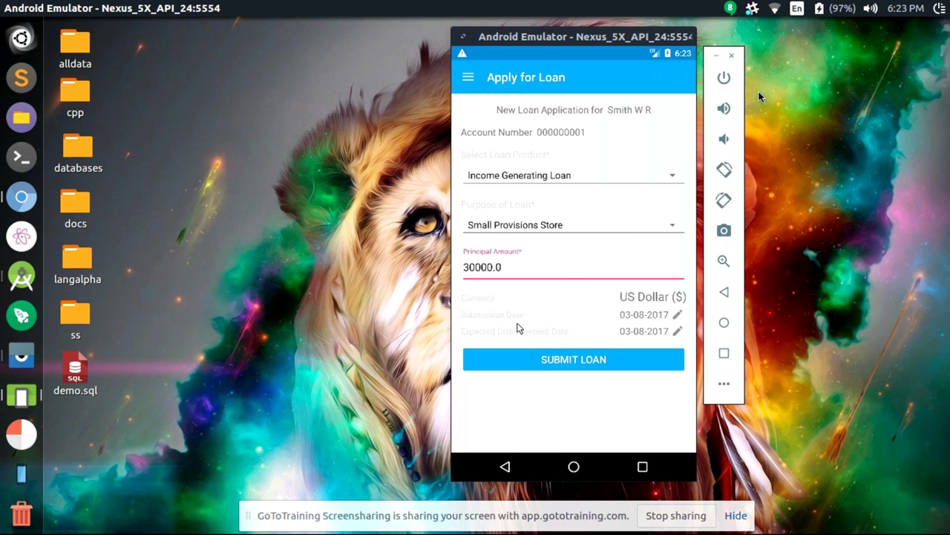
click(550, 360)
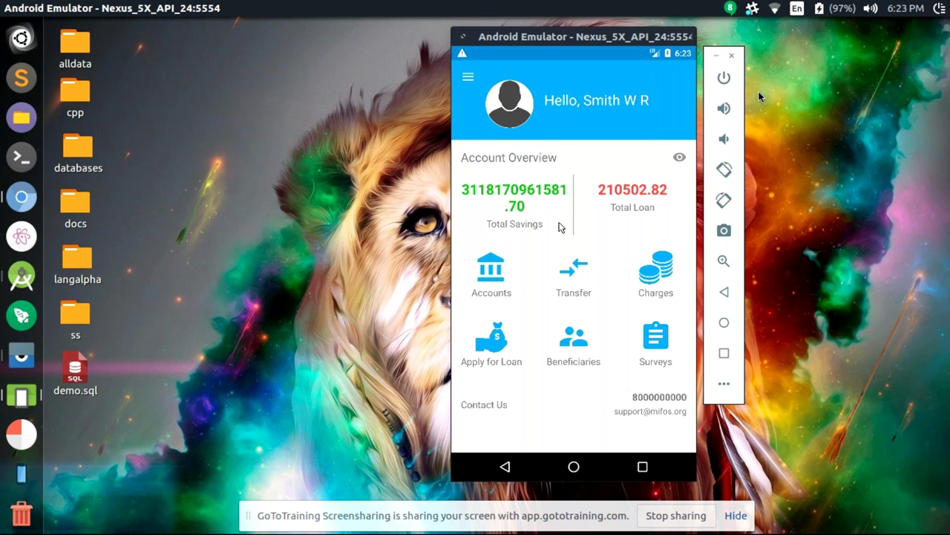
Hide the overview's savings and loan totals and move to the meeting page's workspace
click(679, 158)
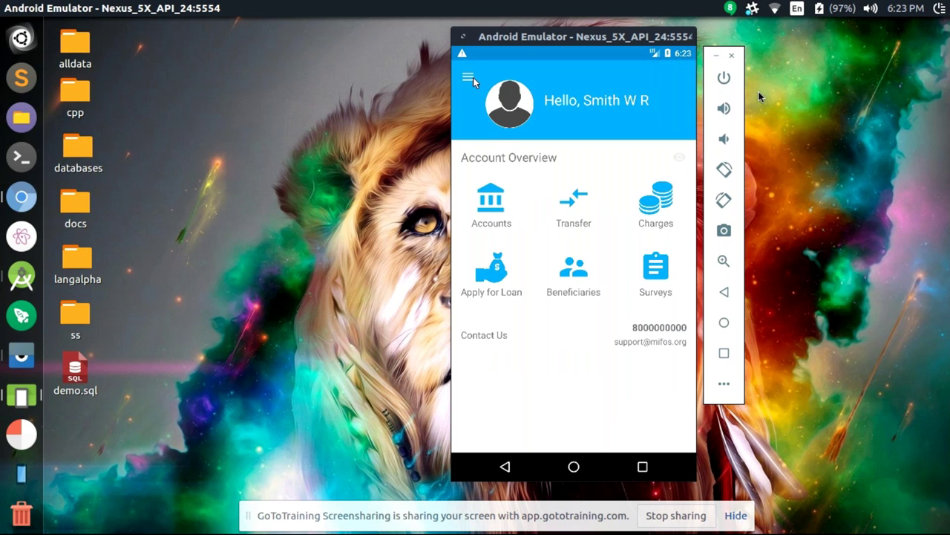
key(ctrl+alt+Up)
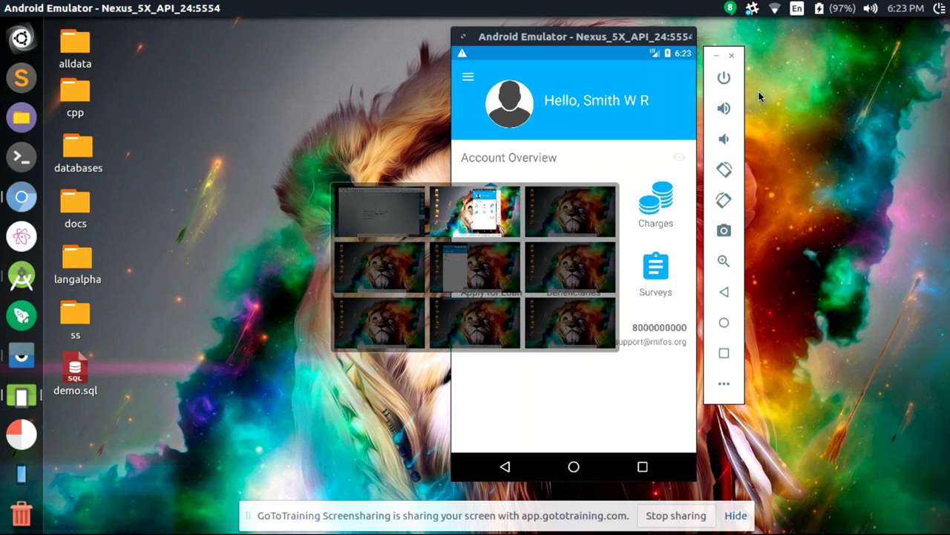
key(ctrl+alt+Left)
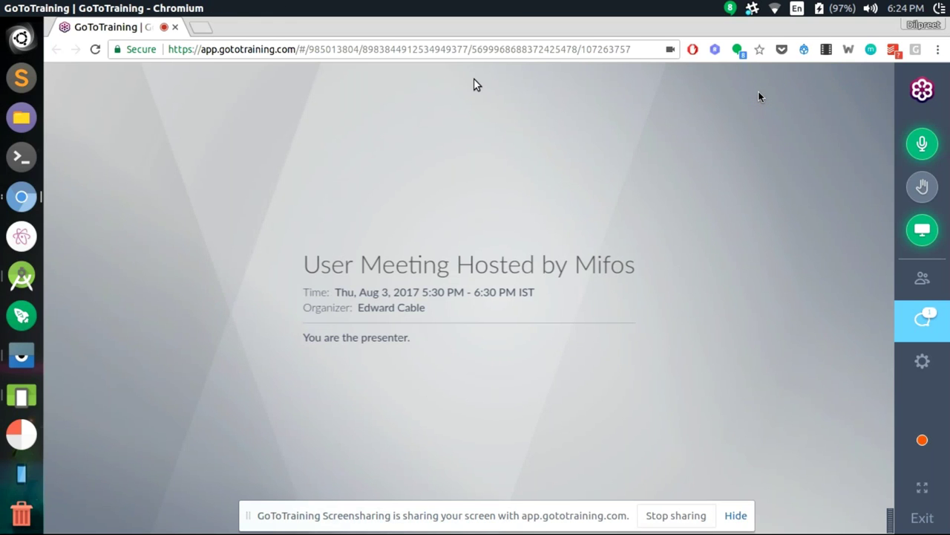
Move between the emulator and the GoToTraining meeting, opening its chat to read new messages
key(ctrl+alt+Right)
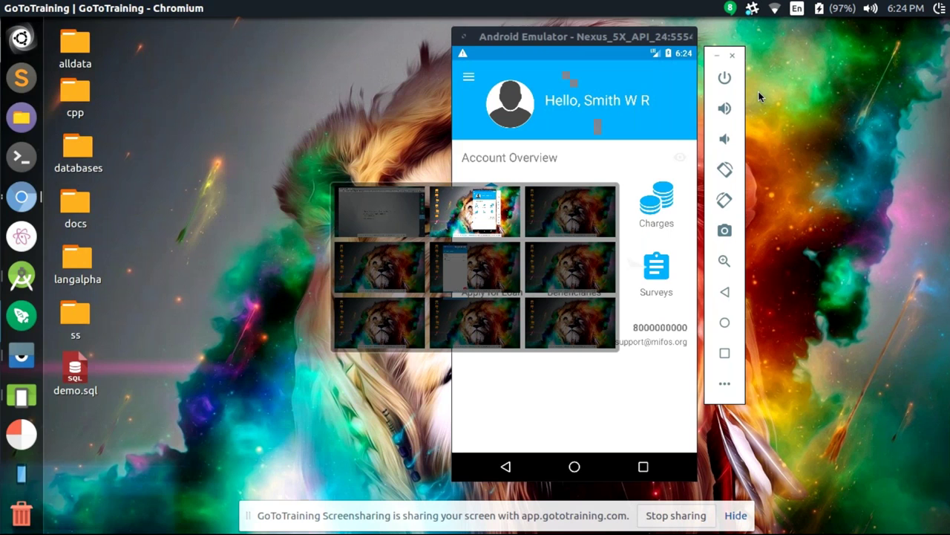
key(ctrl+alt+Left)
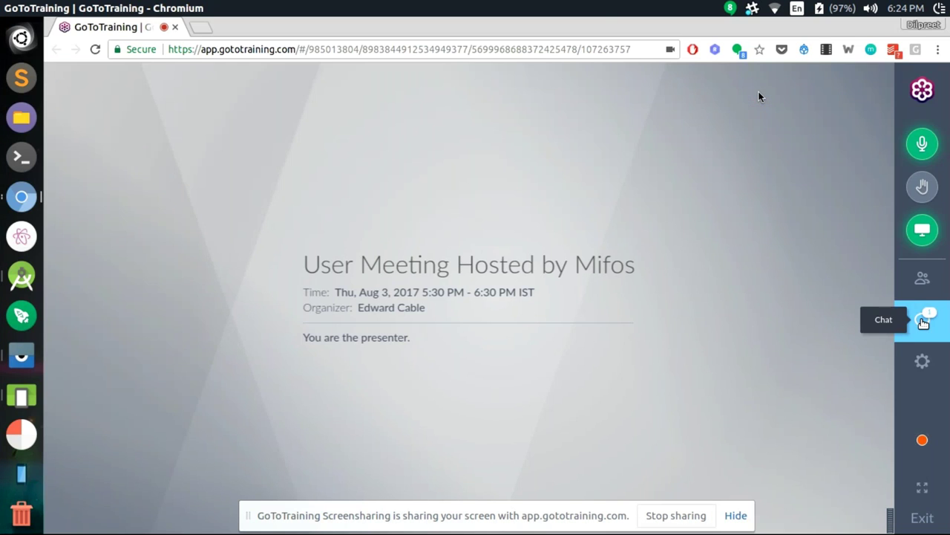
click(923, 322)
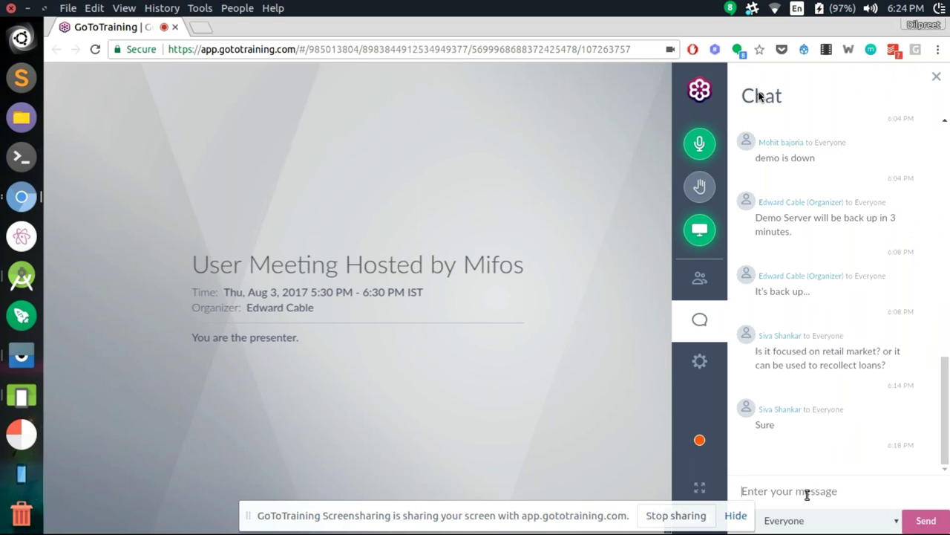
key(alt+Tab)
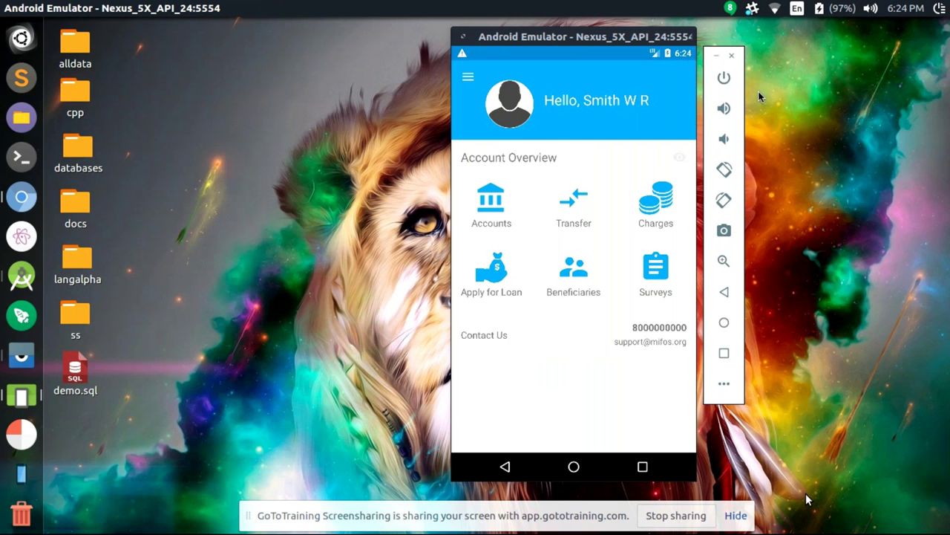
key(alt+Tab)
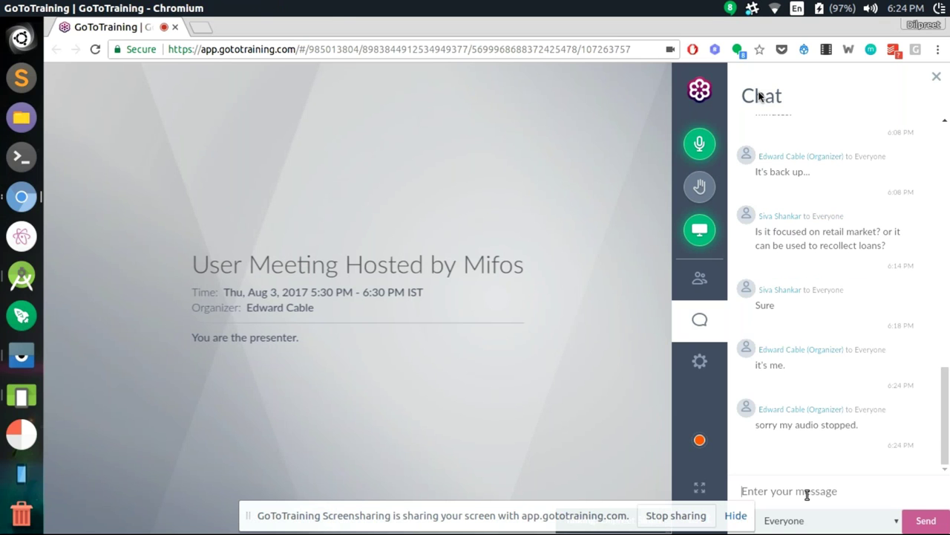
key(alt+Tab)
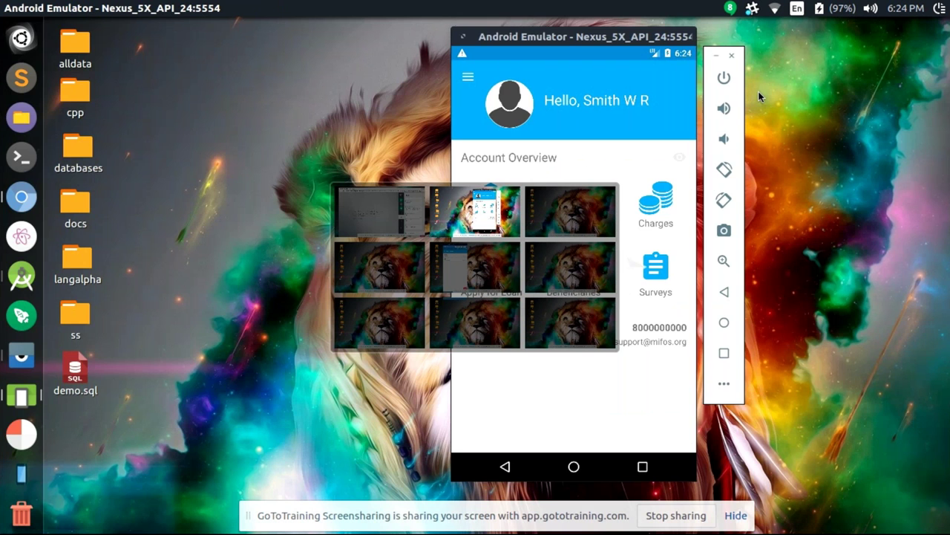
key(alt+Tab)
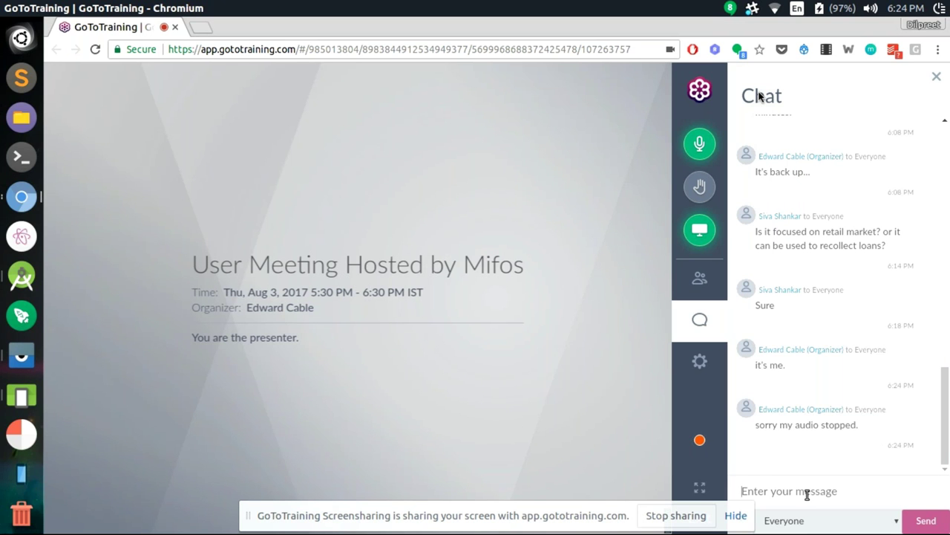
key(alt)
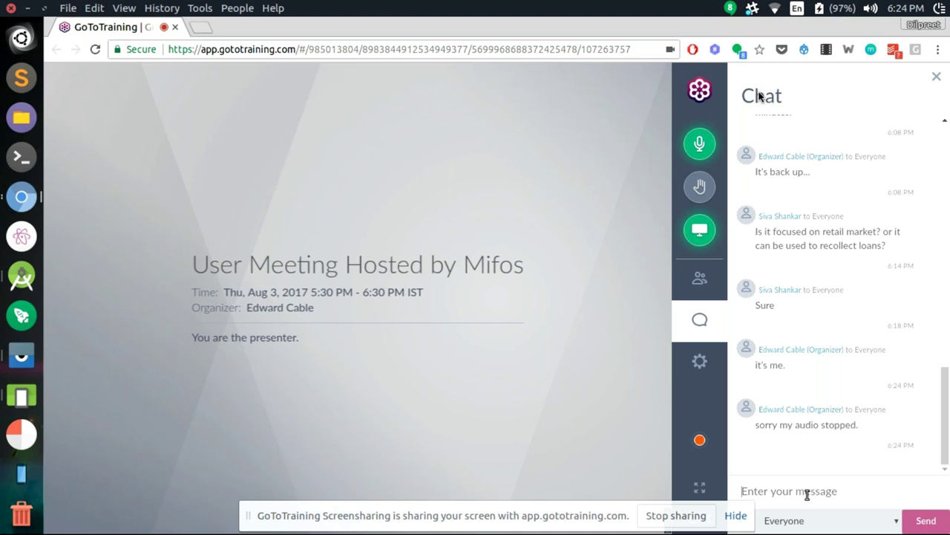
key(ctrl+alt+Right)
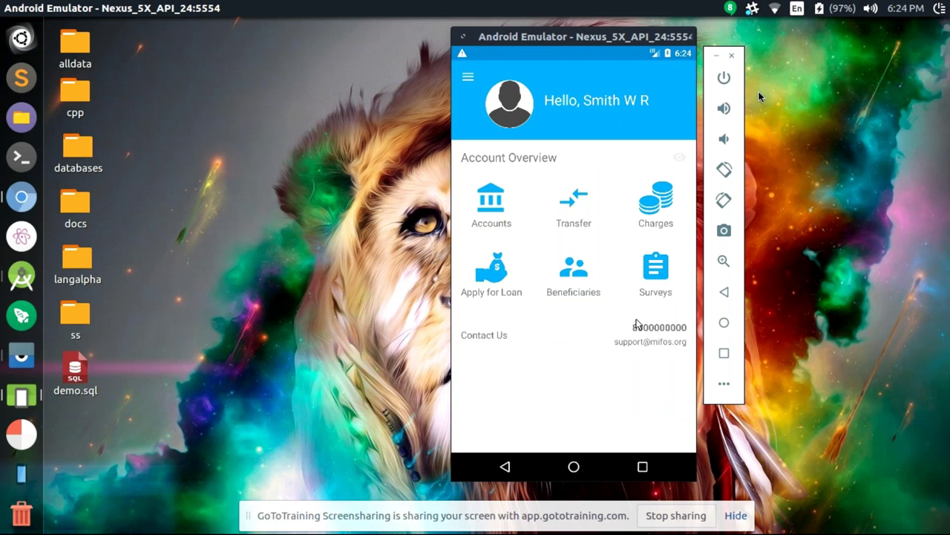
key(ctrl+alt+Left)
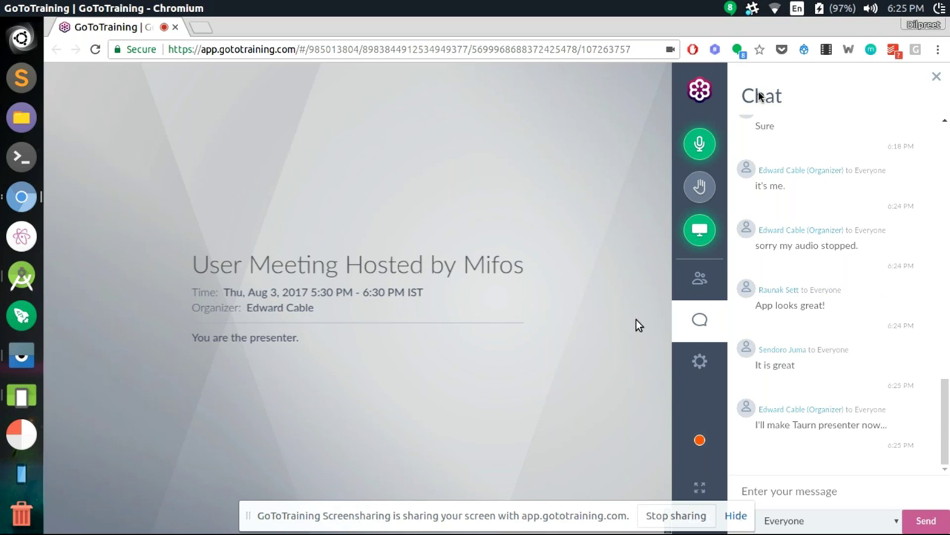
key(ctrl+alt+Left)
Exit the current app, relaunch Self Service and enter the passcode
click(505, 467)
click(504, 466)
click(570, 232)
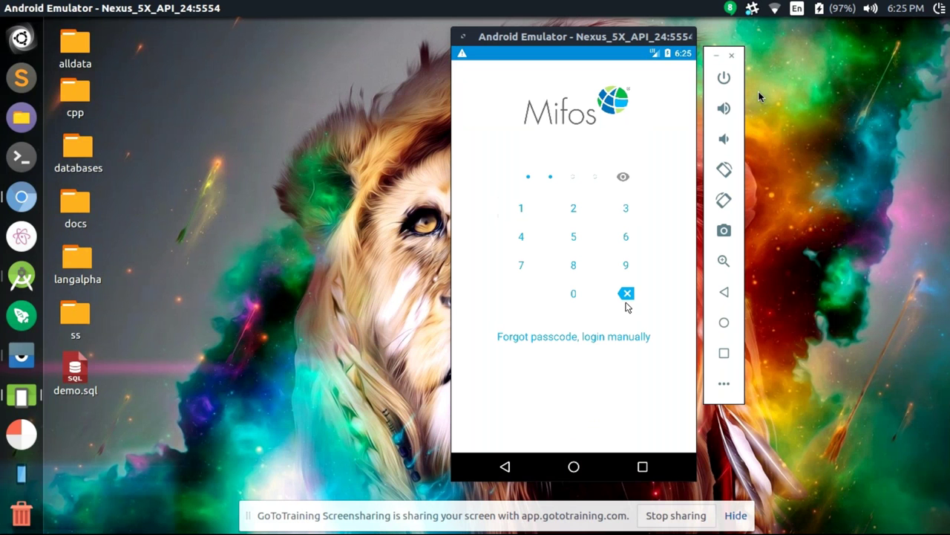
click(627, 294)
click(625, 263)
click(625, 264)
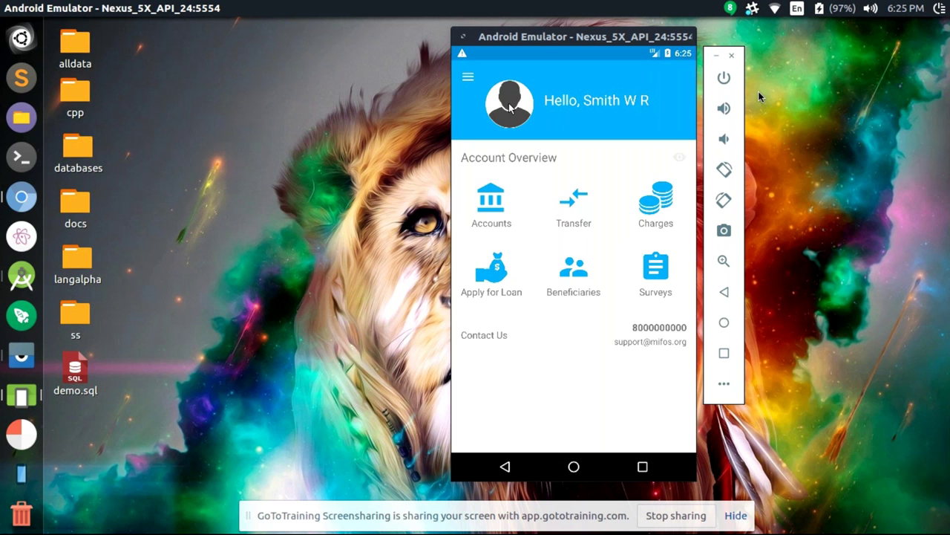
View the client's profile, then open the Charges list from the drawer
click(509, 106)
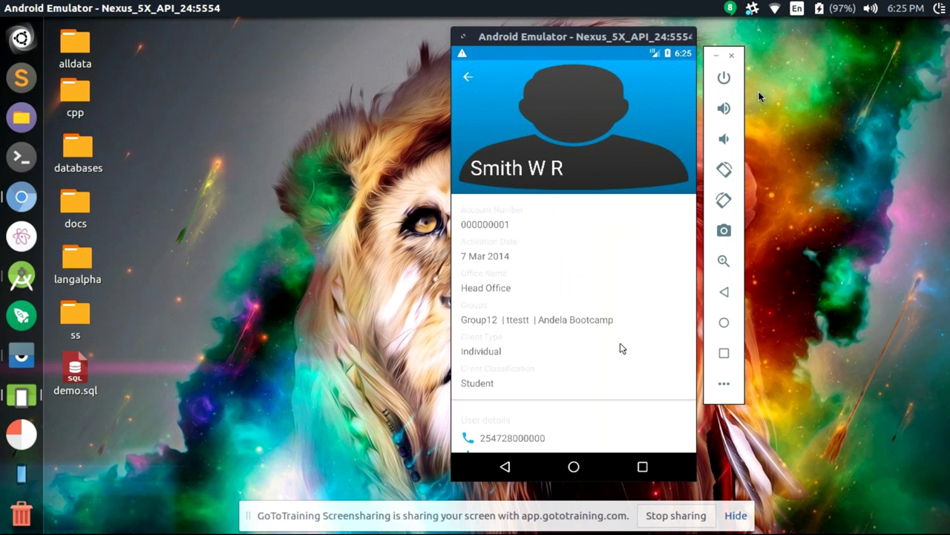
drag(623, 318, 634, 240)
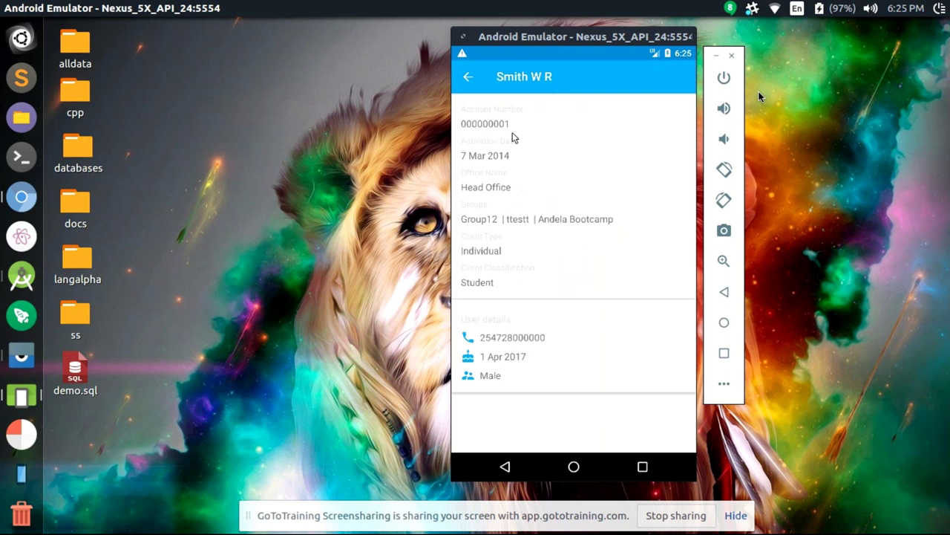
click(474, 84)
click(474, 85)
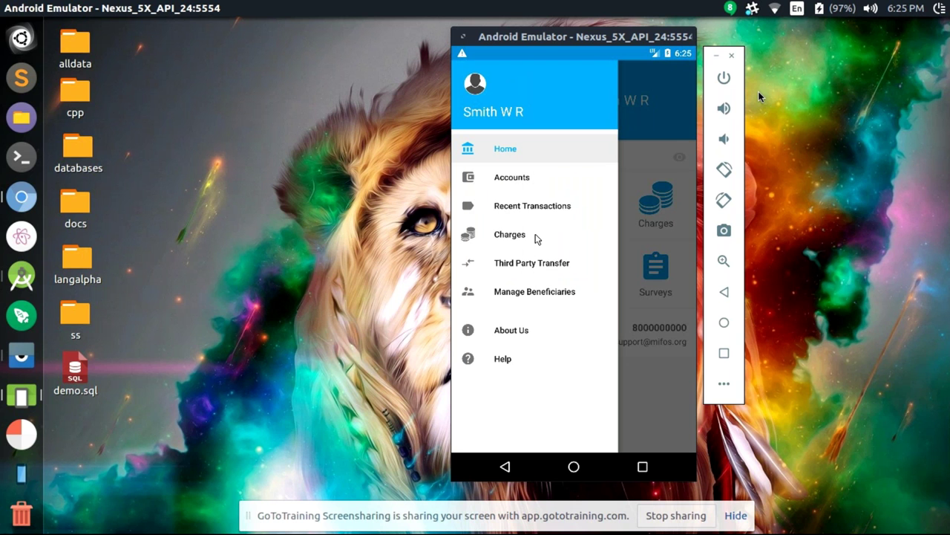
click(510, 234)
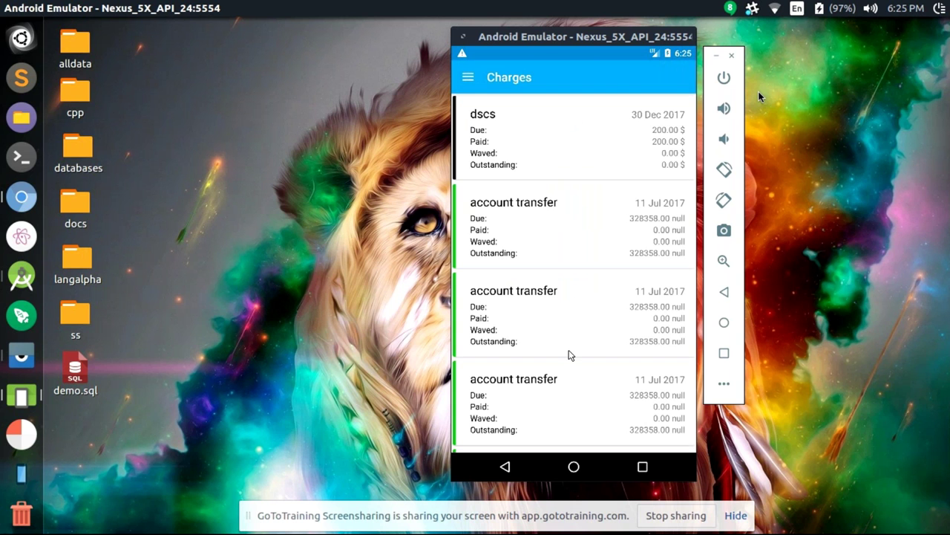
drag(570, 354, 556, 293)
Go to Accounts and filter the loan accounts to those In Arrears
click(468, 78)
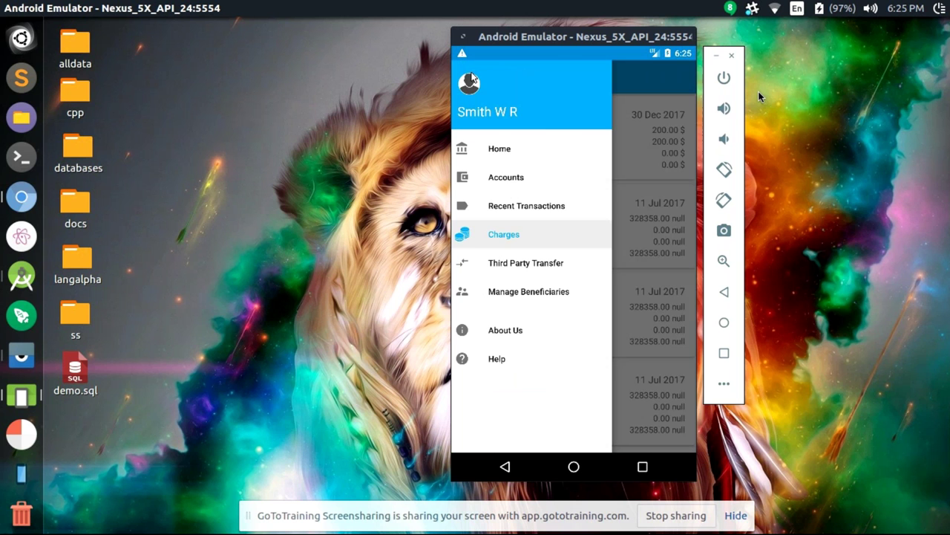
click(511, 154)
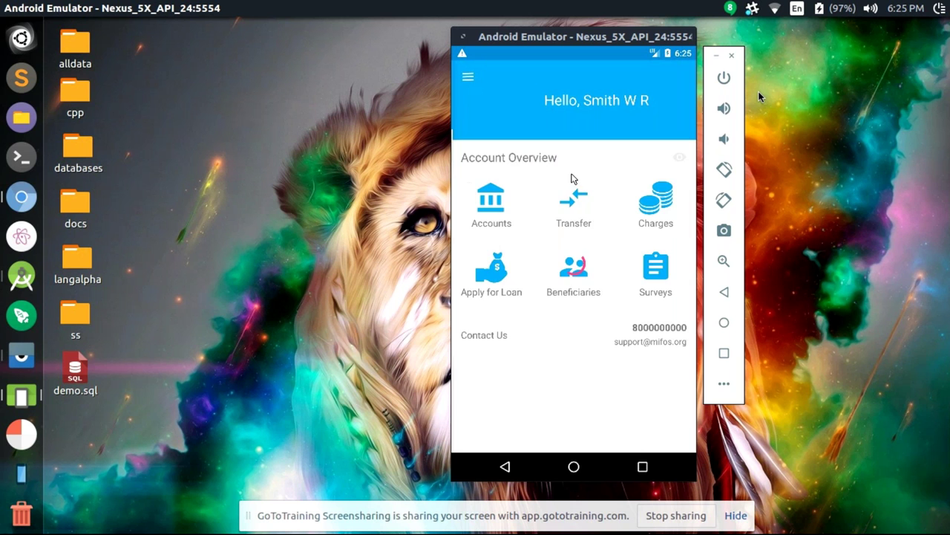
click(506, 213)
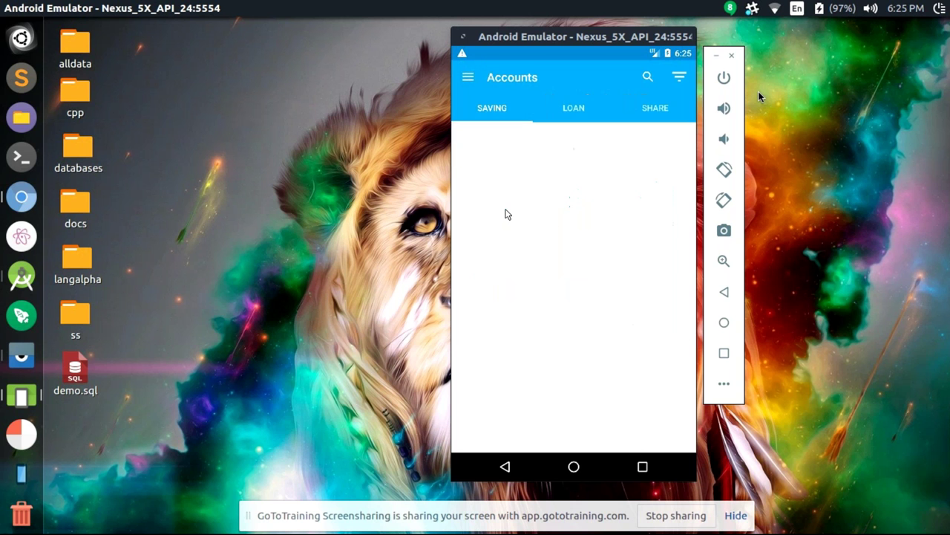
click(576, 110)
click(654, 79)
click(529, 181)
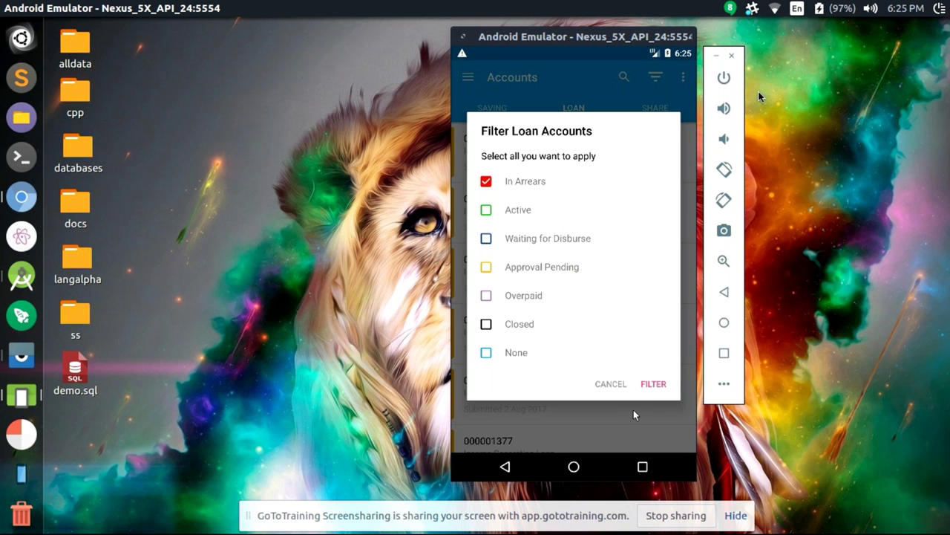
click(651, 385)
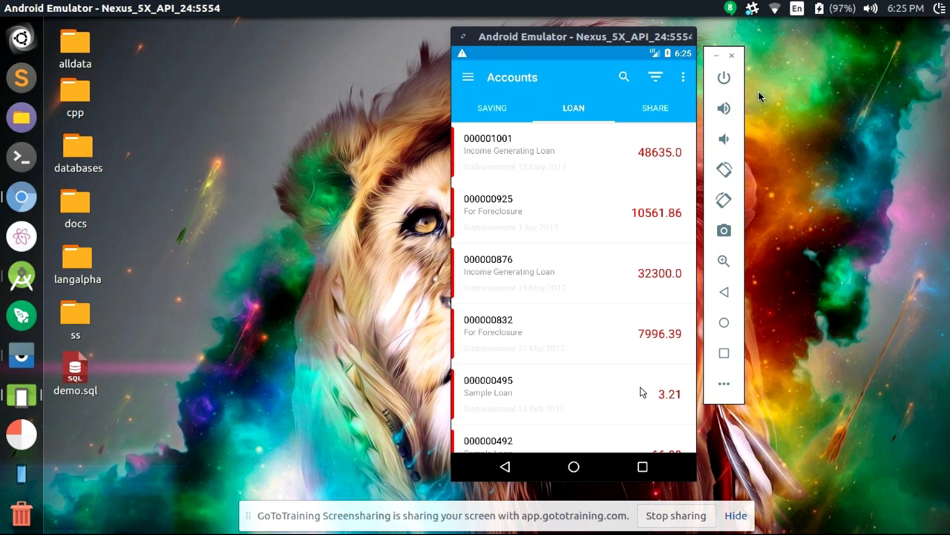
Check the charges of loan 000000925 and return to the loan accounts list
click(578, 240)
click(679, 76)
click(624, 80)
click(469, 78)
click(468, 78)
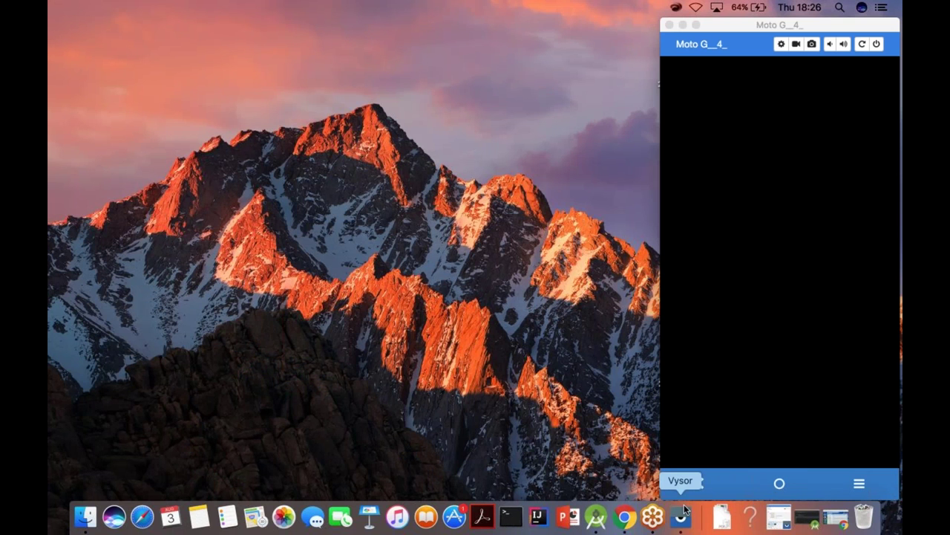
Bring the Vysor Moto G4 mirror forward and unlock the phone to its home screen
click(682, 515)
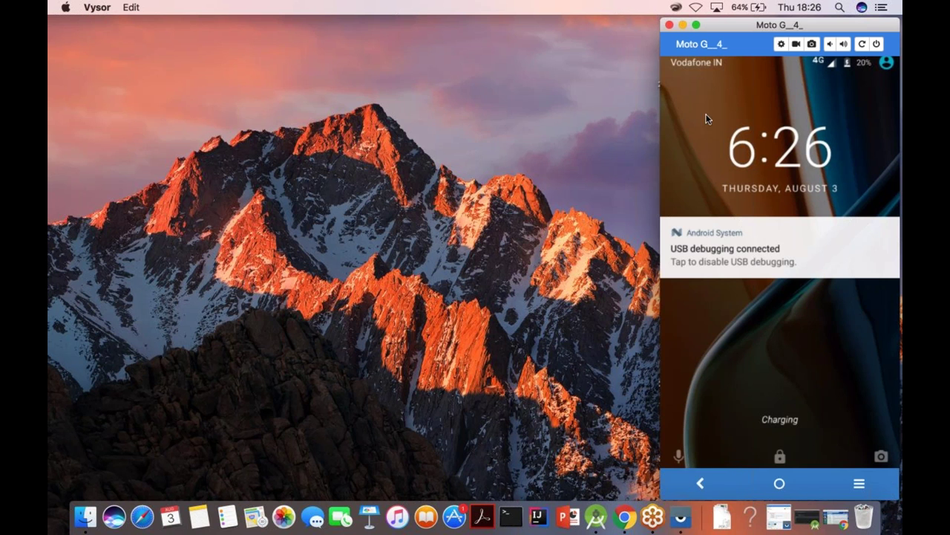
click(679, 456)
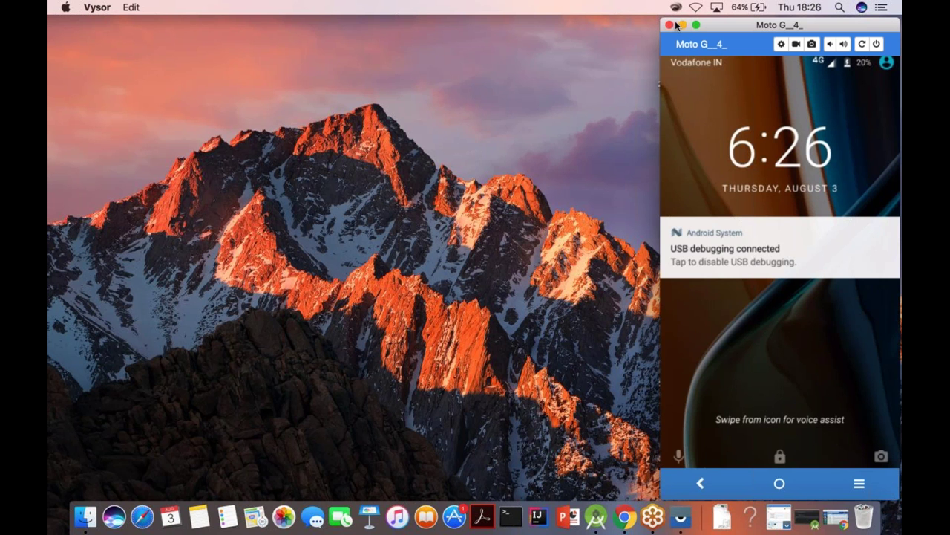
click(648, 25)
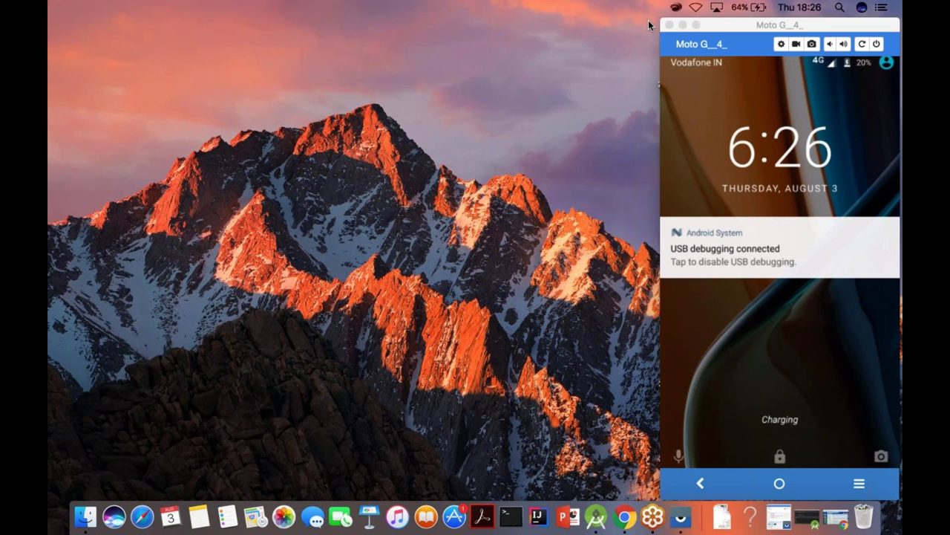
click(663, 32)
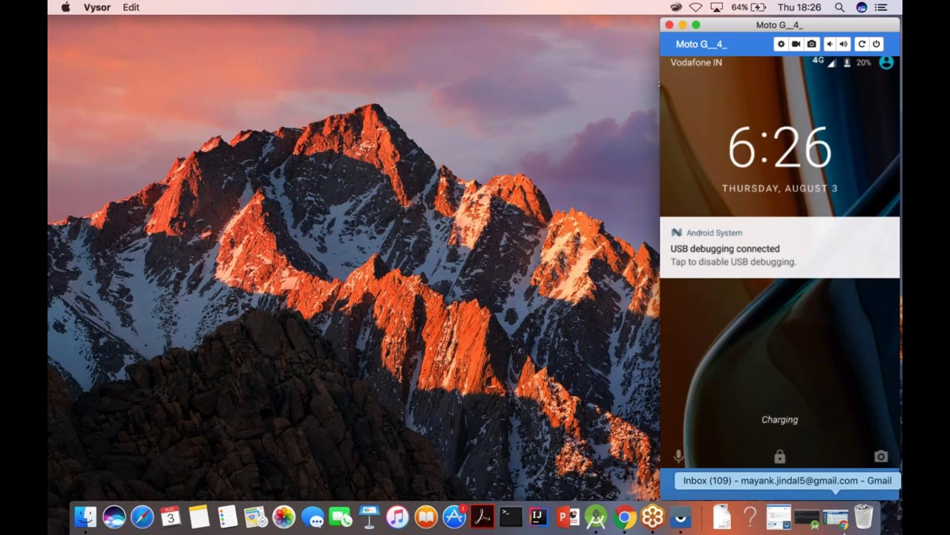
click(519, 65)
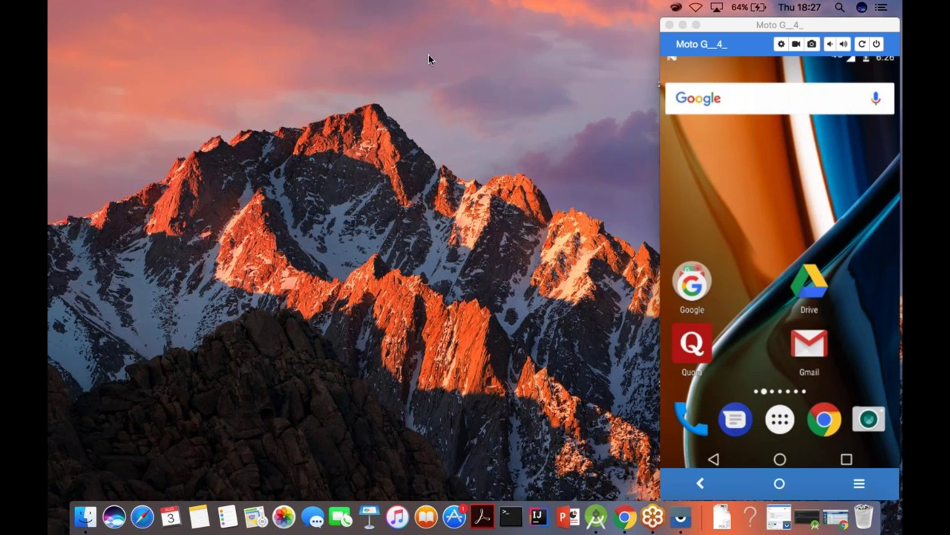
Open the mirrored Moto G's app drawer to list installed apps like MifosXDroid
click(653, 517)
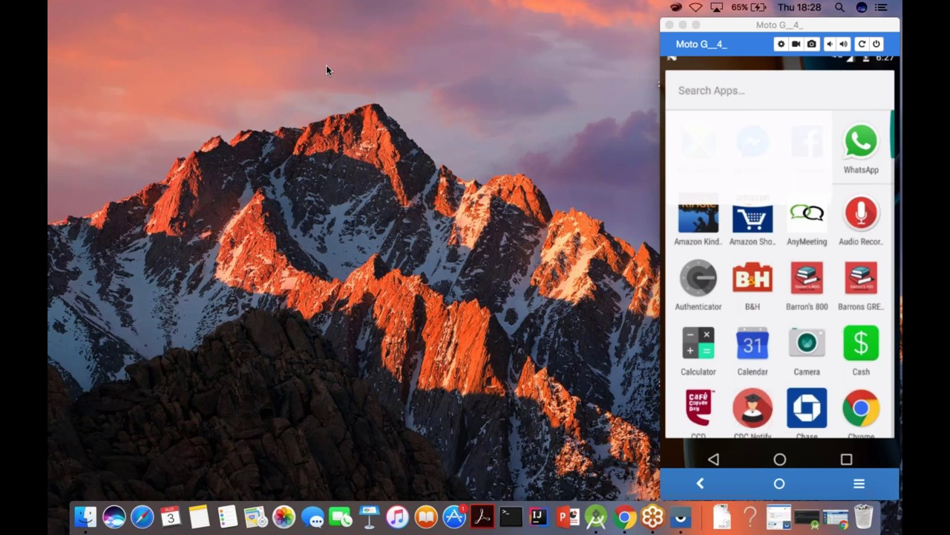
Log into Mifos with the demo username and password, then save a four-digit passcode
text(mifos)
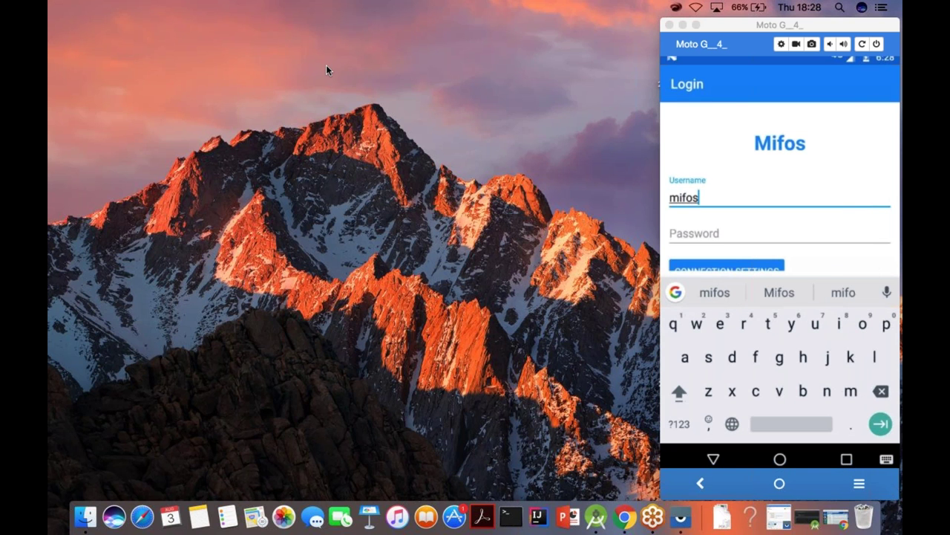
key(Tab)
text(passwo)
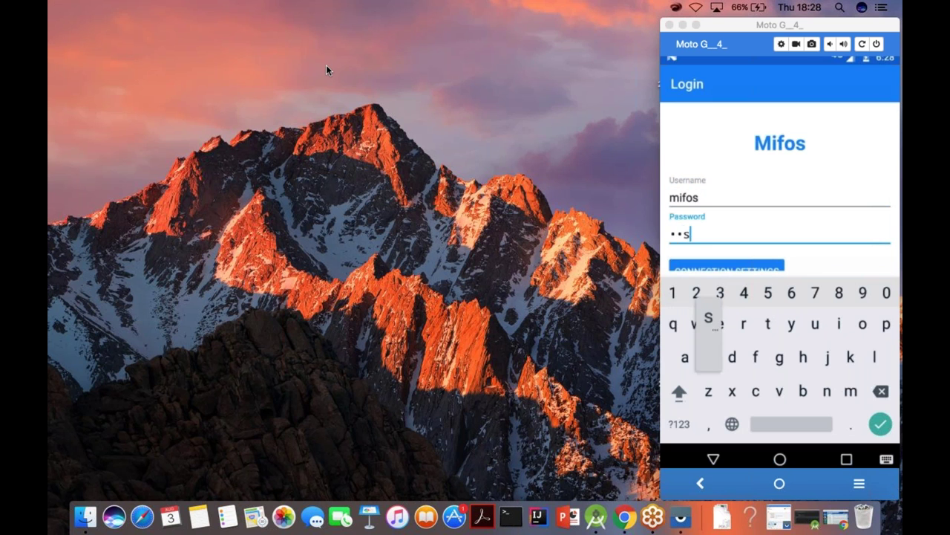
text(rd)
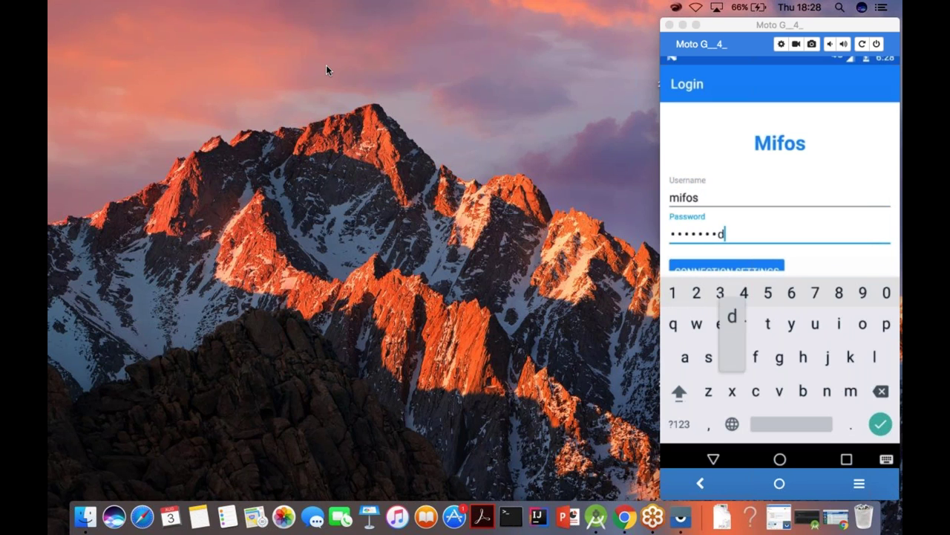
key(Return)
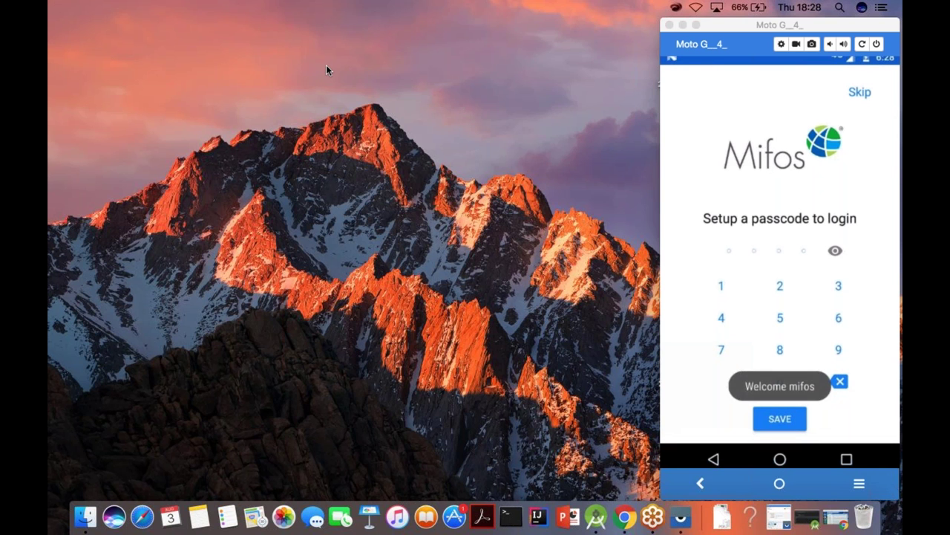
text(123)
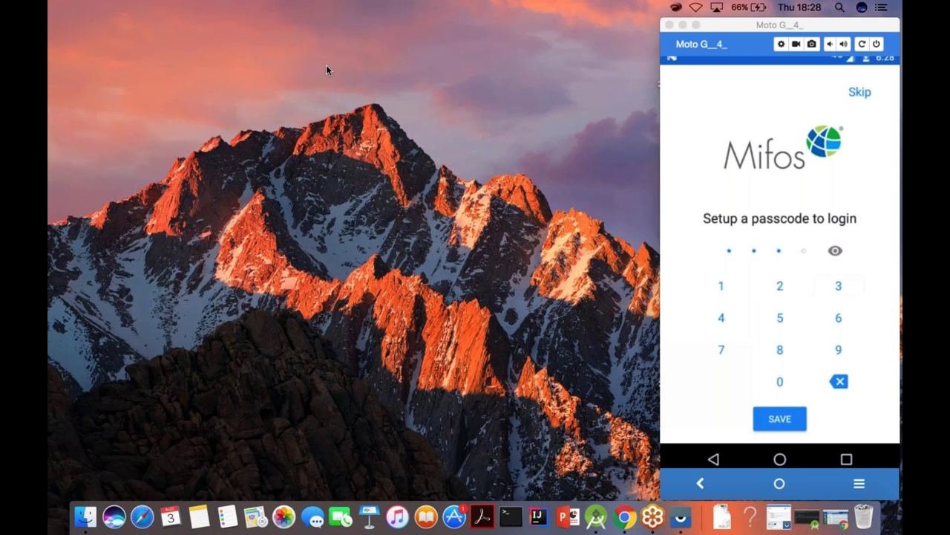
text(4)
key(Return)
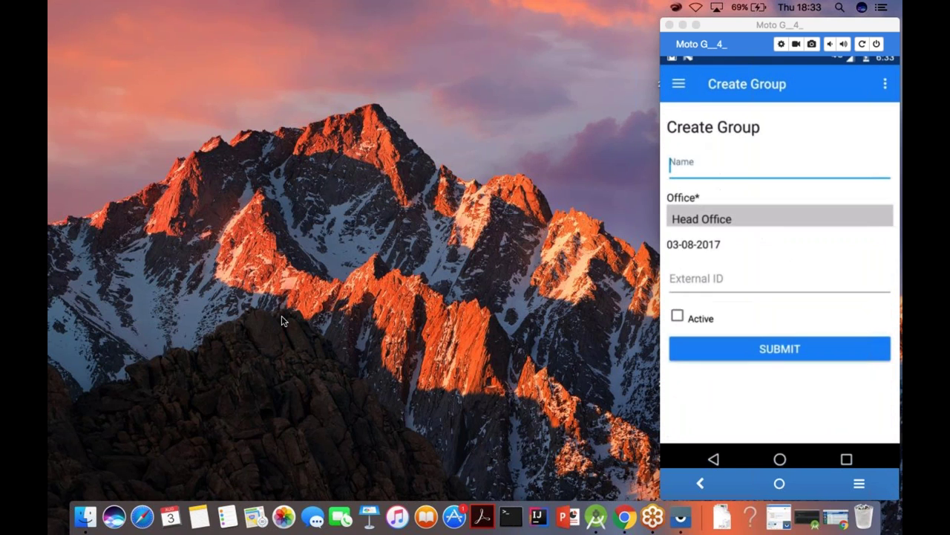
Create the Head Office group named sjkg and leave its new details page
text(sjkg)
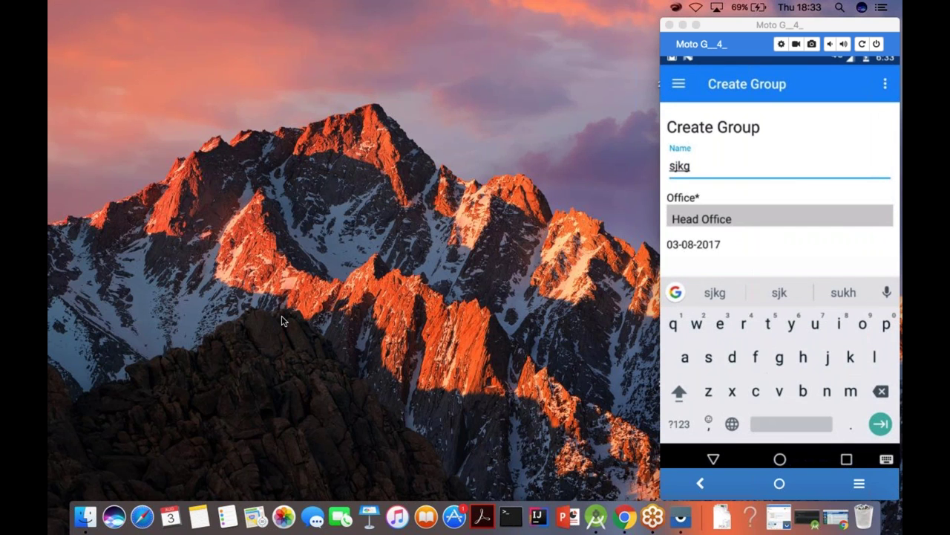
key(Escape)
key(Return)
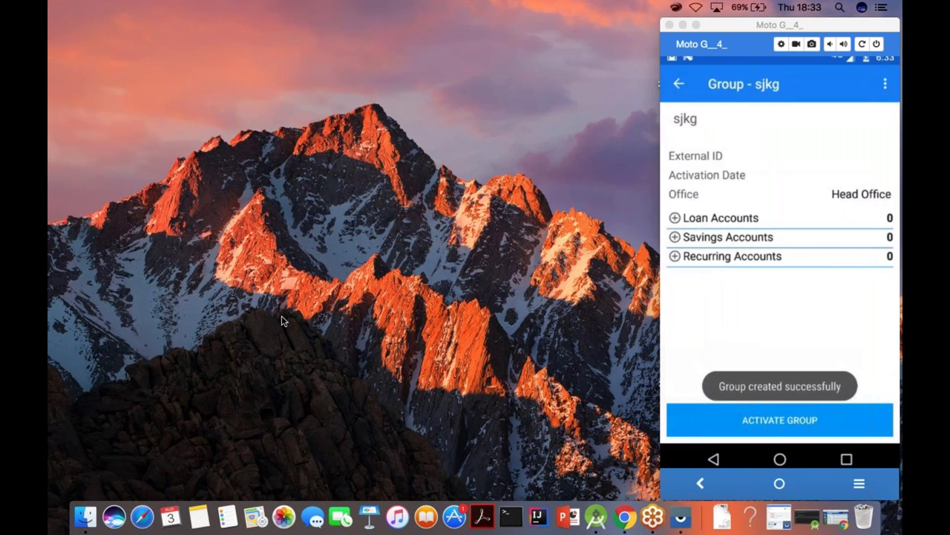
key(Escape)
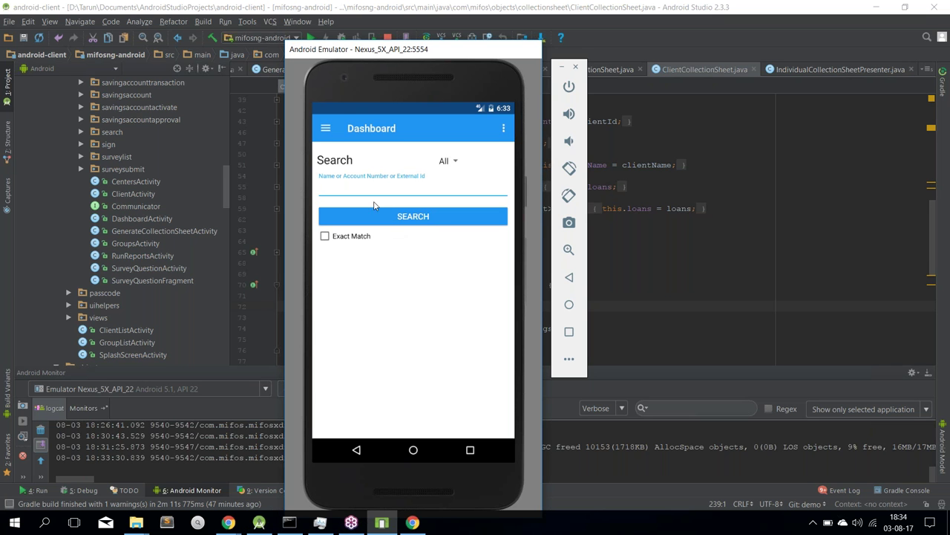
Go to Clients, open a Head Office client, and start Upload Signature from its menu
click(326, 130)
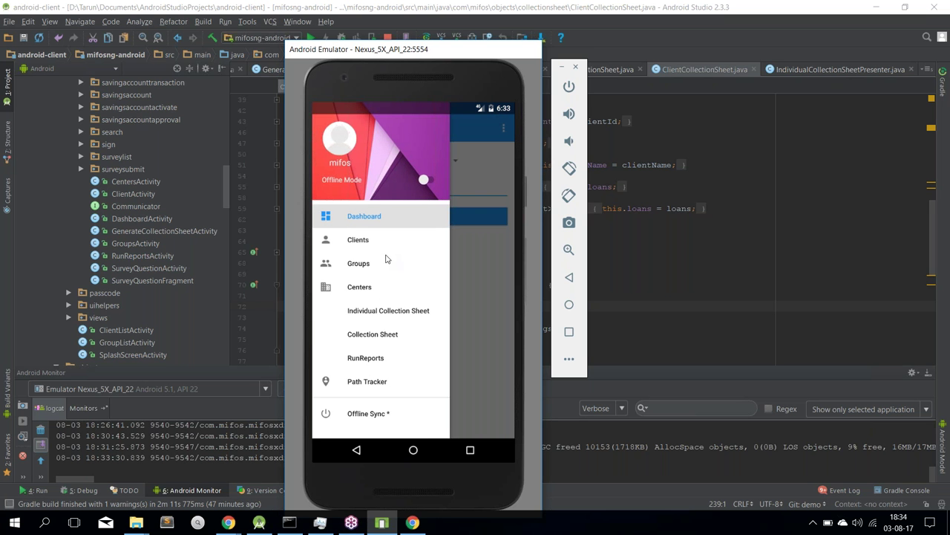
click(361, 242)
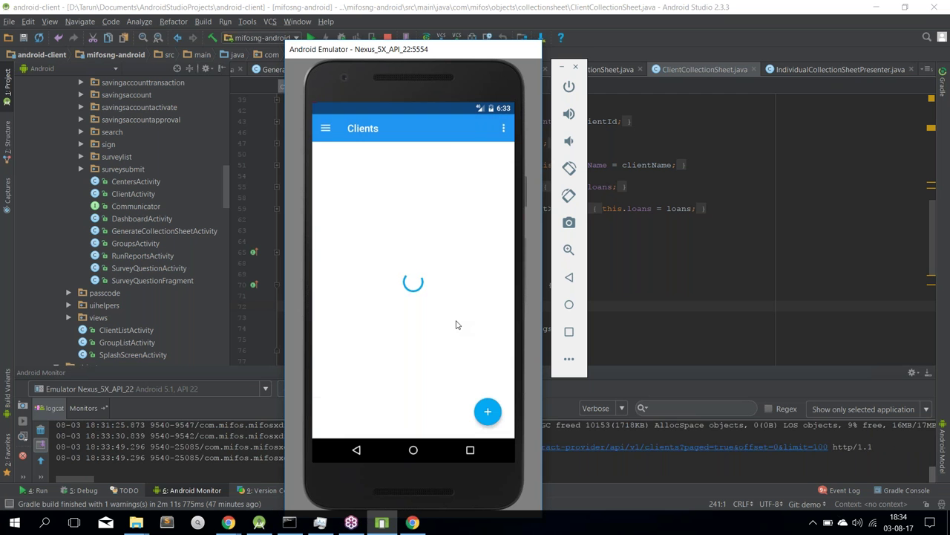
drag(424, 299, 424, 233)
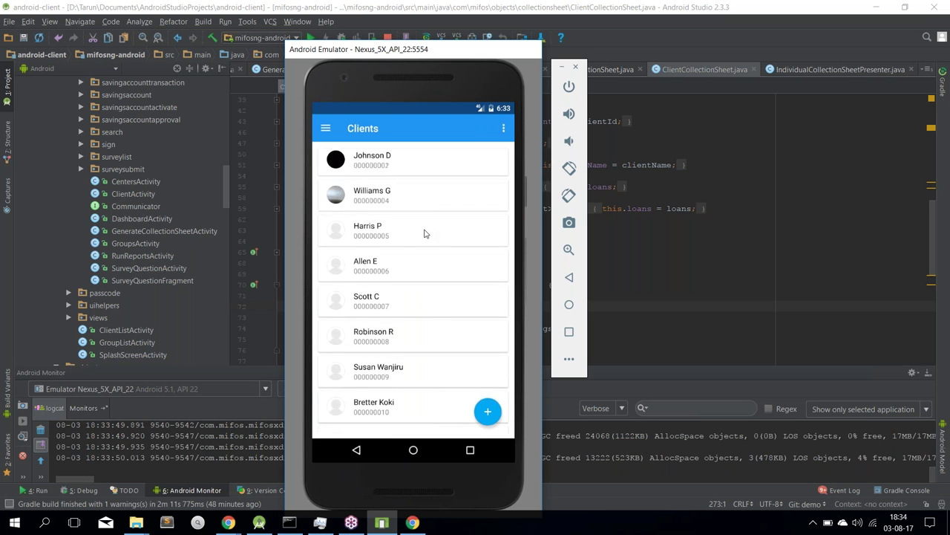
click(418, 332)
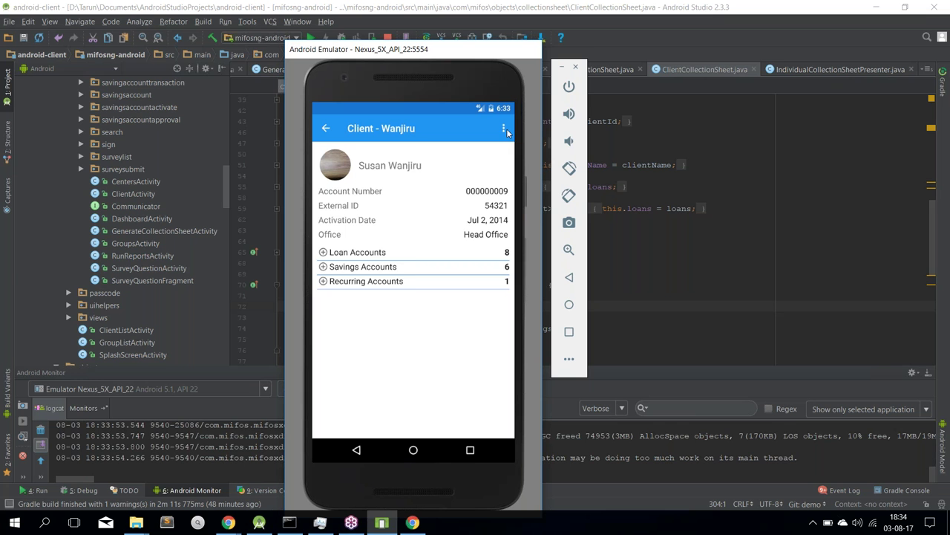
click(504, 129)
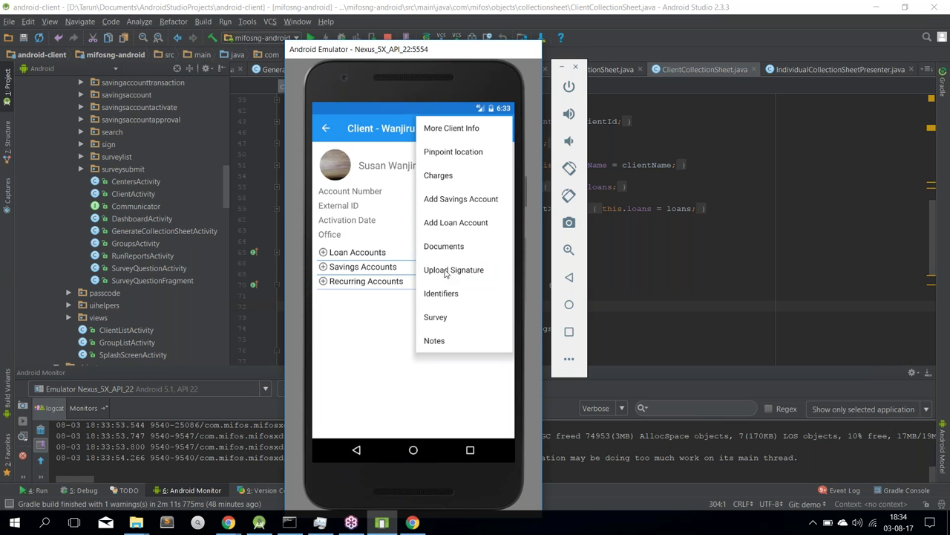
click(446, 272)
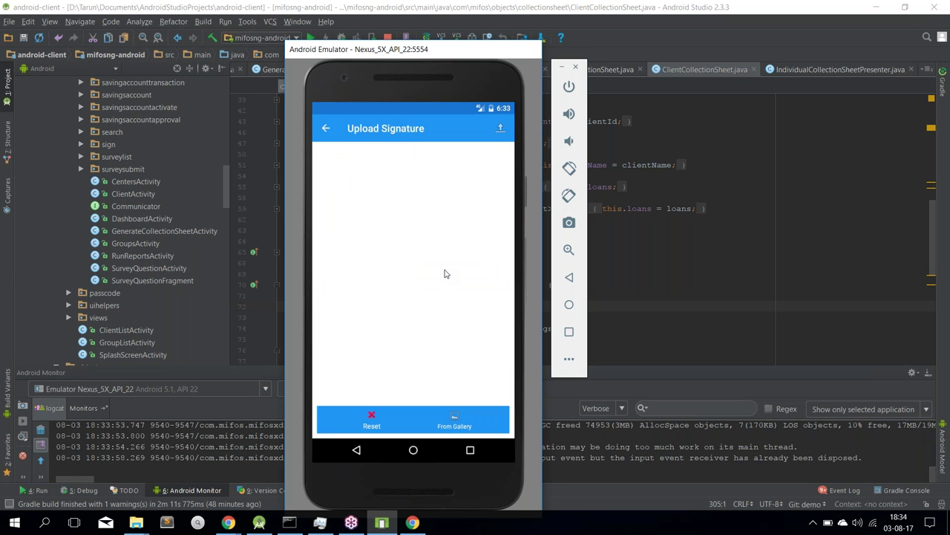
Draw a four-stroke signature on the canvas and upload it
mouse_move(355, 251)
mouse_down()
mouse_move(385, 295)
mouse_move(342, 304)
mouse_up()
drag(388, 264, 425, 292)
drag(438, 262, 412, 306)
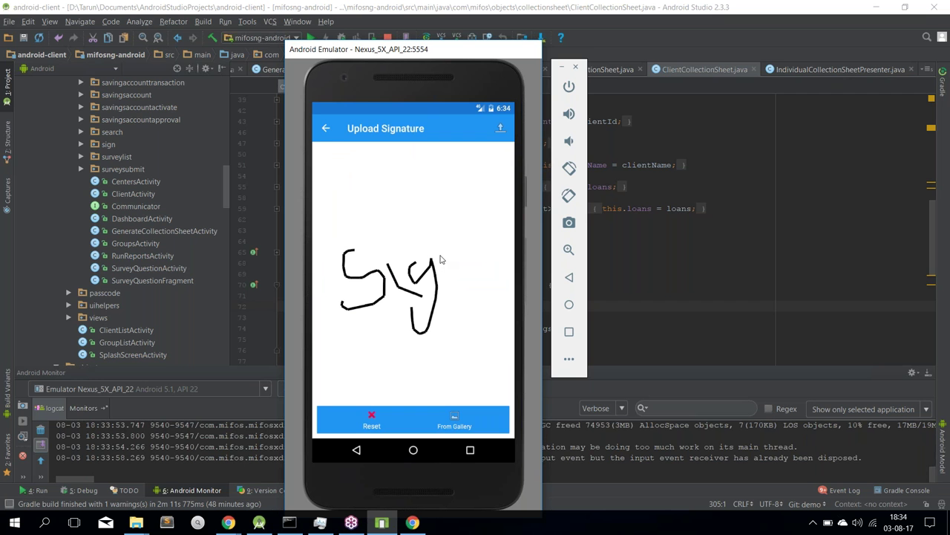
drag(455, 277, 487, 212)
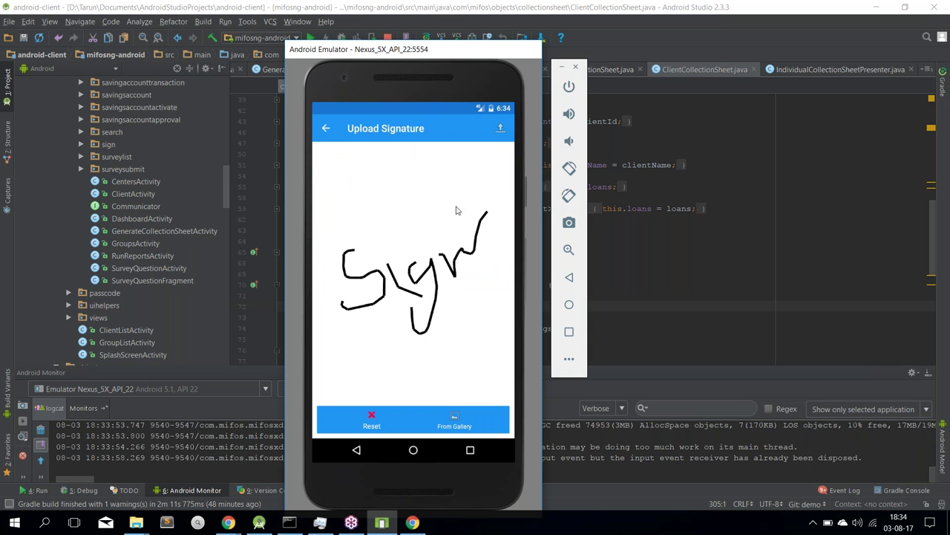
click(502, 129)
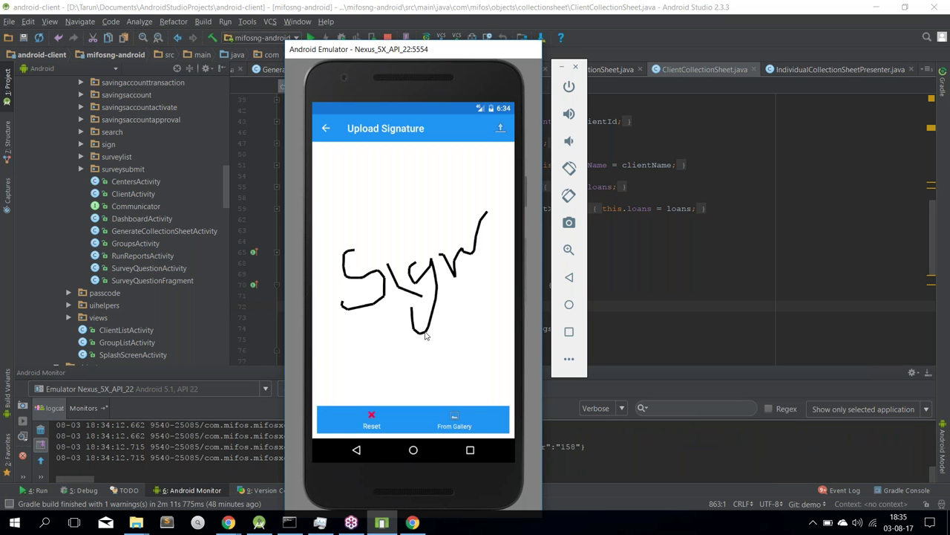
Pick the Jul 5 signature image from the gallery and return to the client's details
click(456, 423)
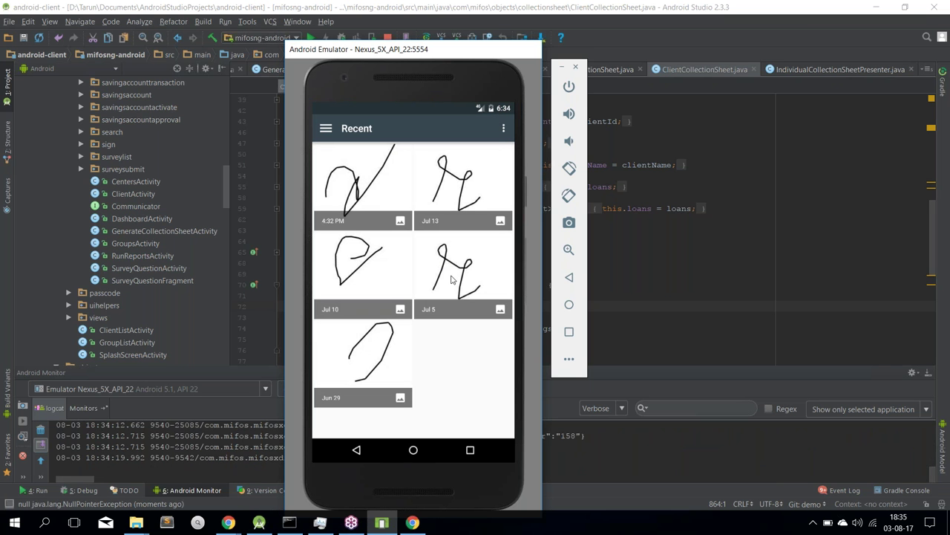
click(454, 277)
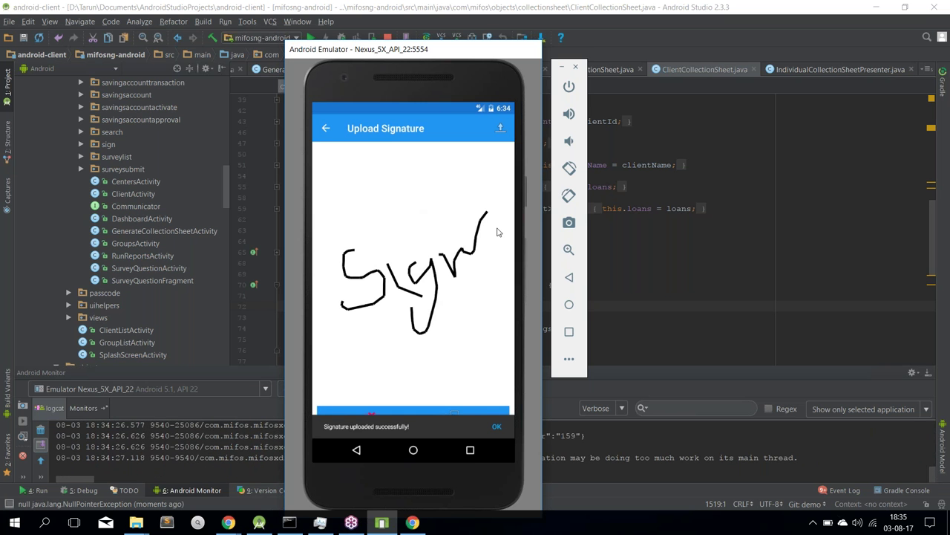
click(326, 129)
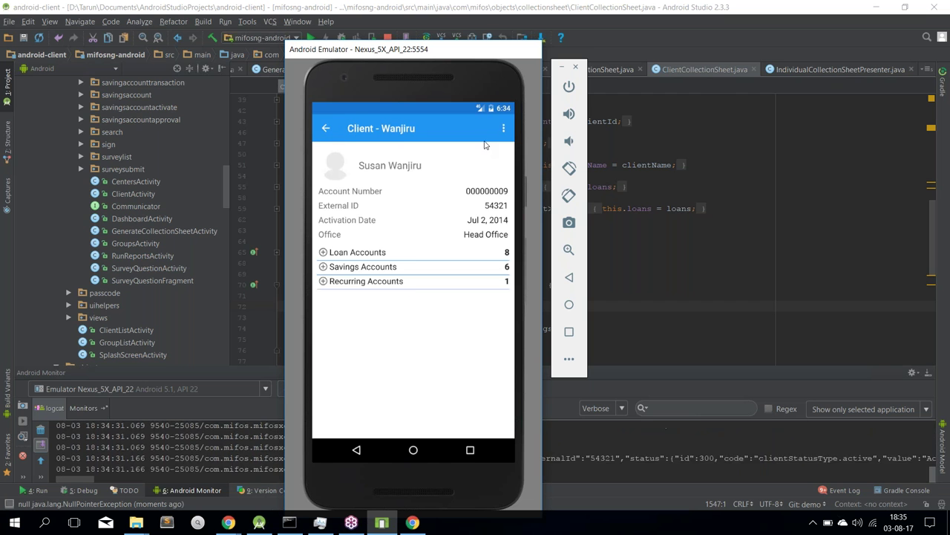
Review the client's Documents list of Signature files, then go back to Clients
click(504, 129)
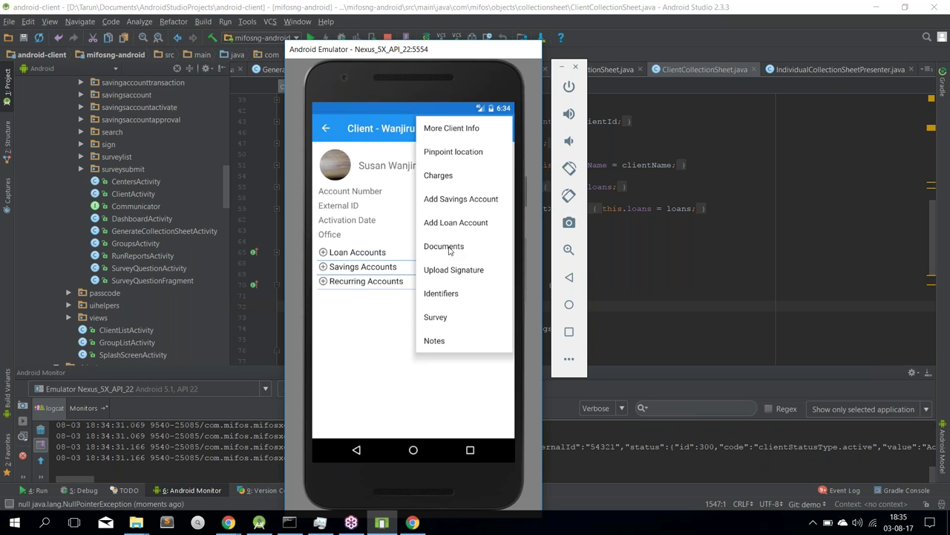
click(448, 250)
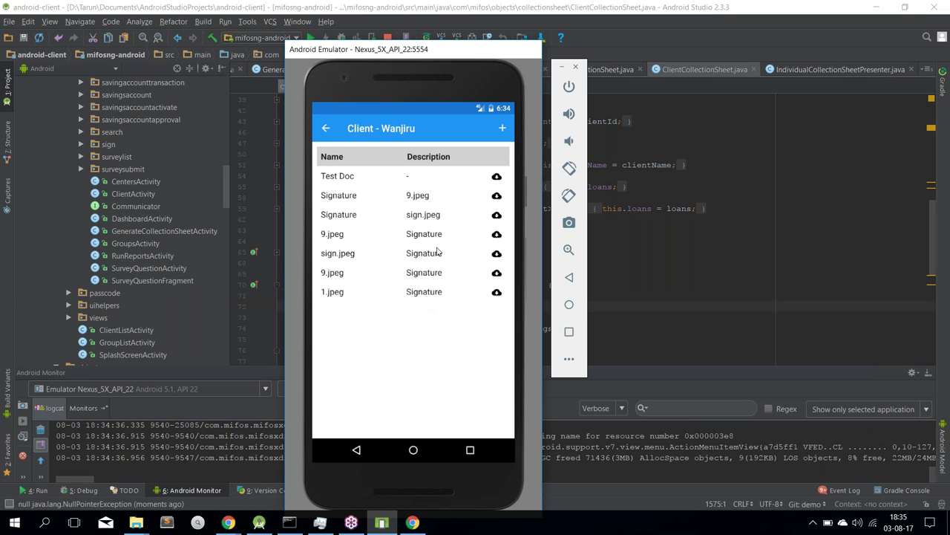
click(327, 128)
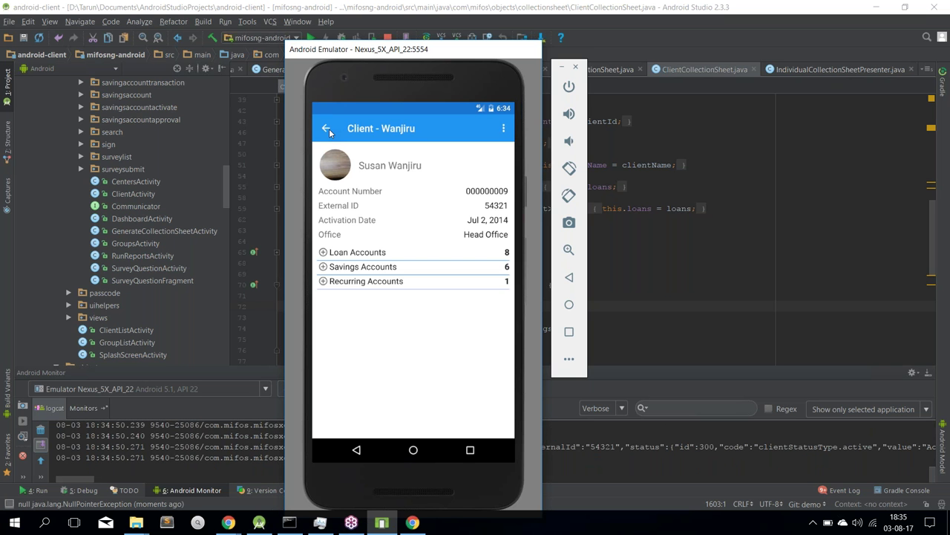
click(327, 128)
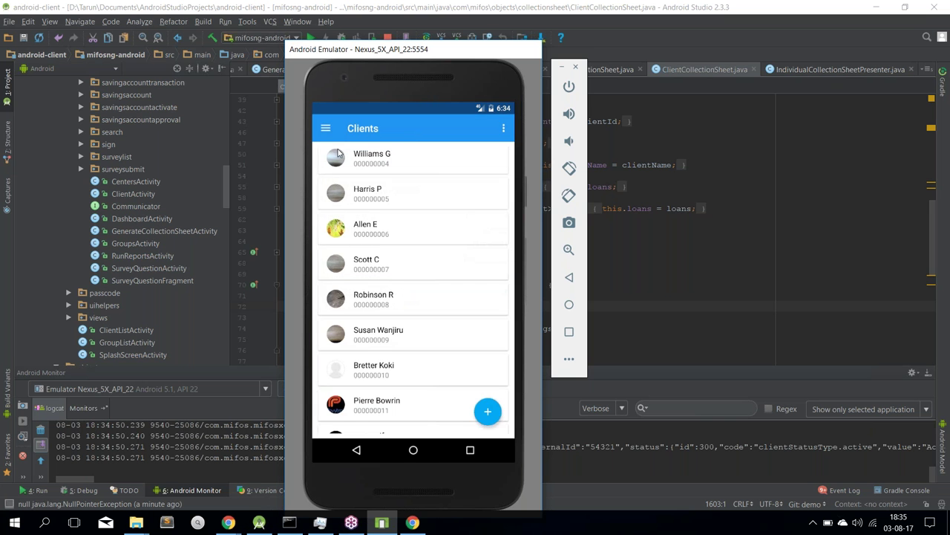
Open the Individual Collection Sheet and select Head Office as the office
click(329, 130)
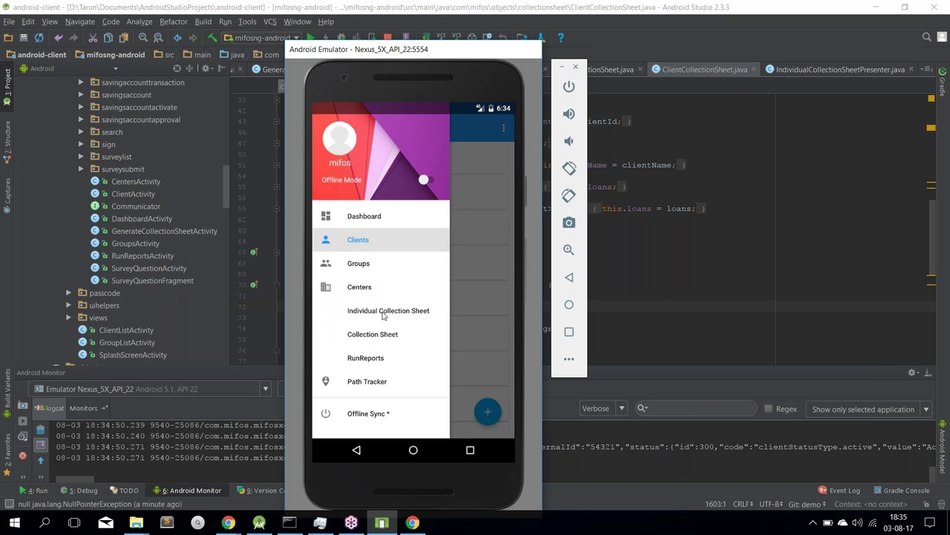
click(383, 311)
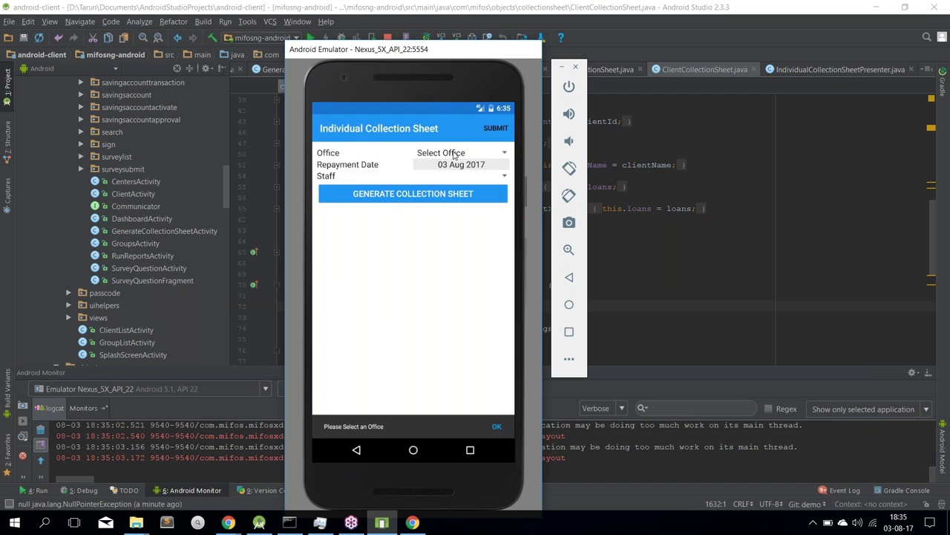
click(455, 154)
scroll(456, 380, up, 10)
scroll(457, 378, up, 10)
click(449, 159)
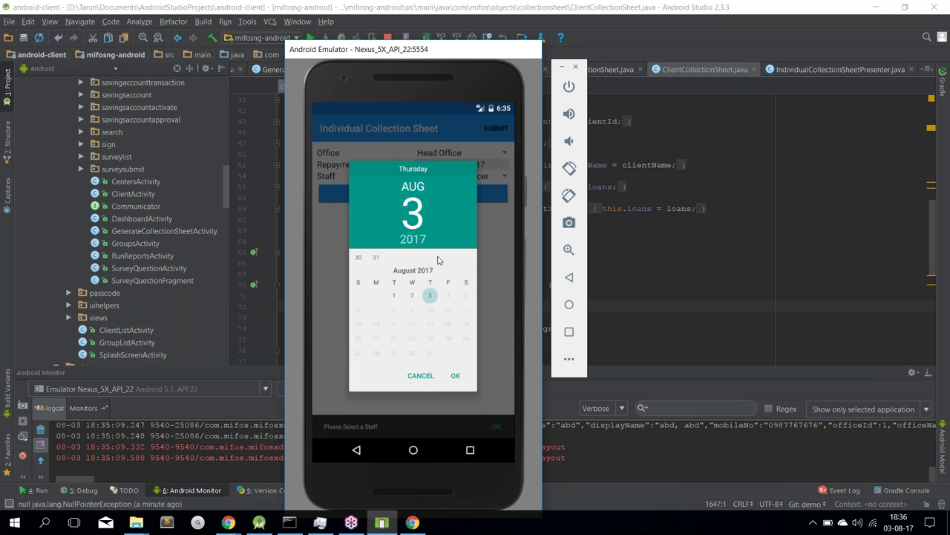
Set repayment date 20 Jul 2017, choose a loan officer, and generate the sheet
scroll(401, 297, up, 2)
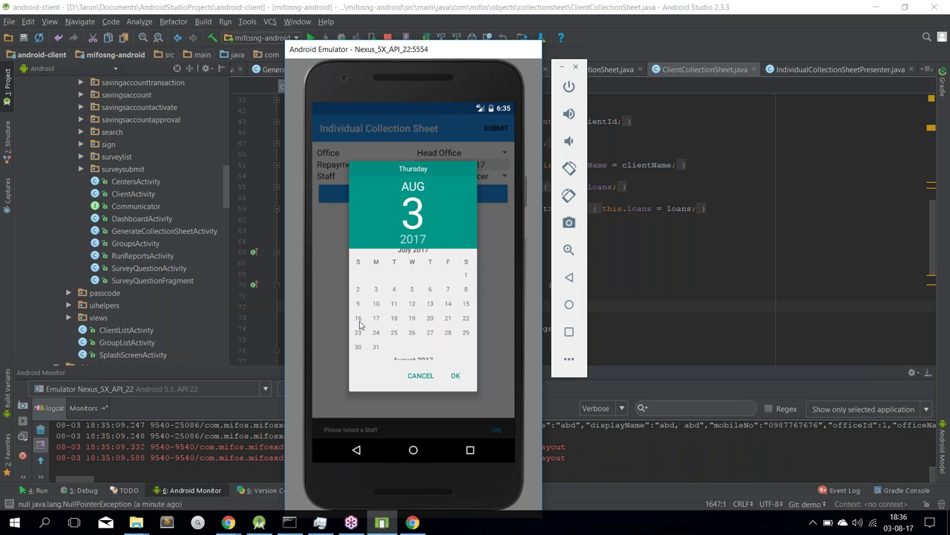
click(434, 321)
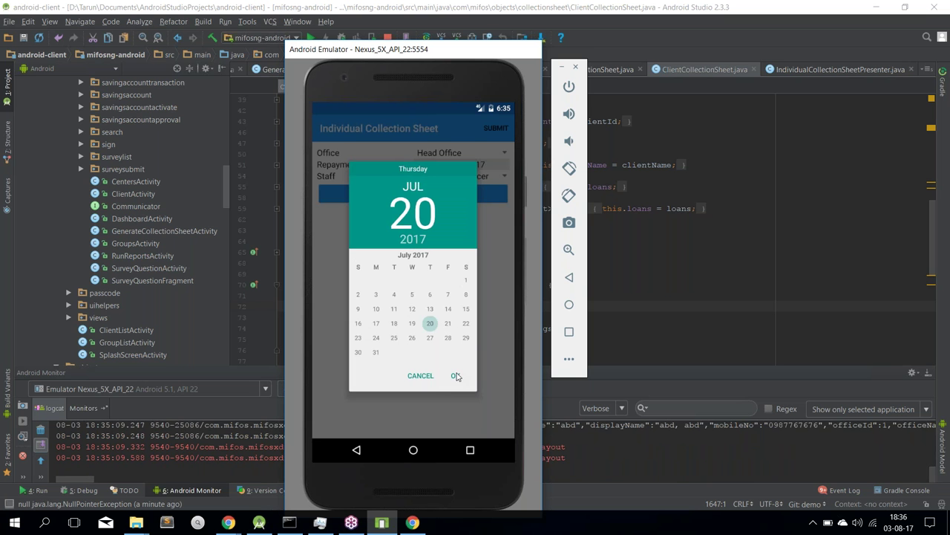
click(456, 376)
click(437, 182)
scroll(455, 306, up, 5)
click(444, 235)
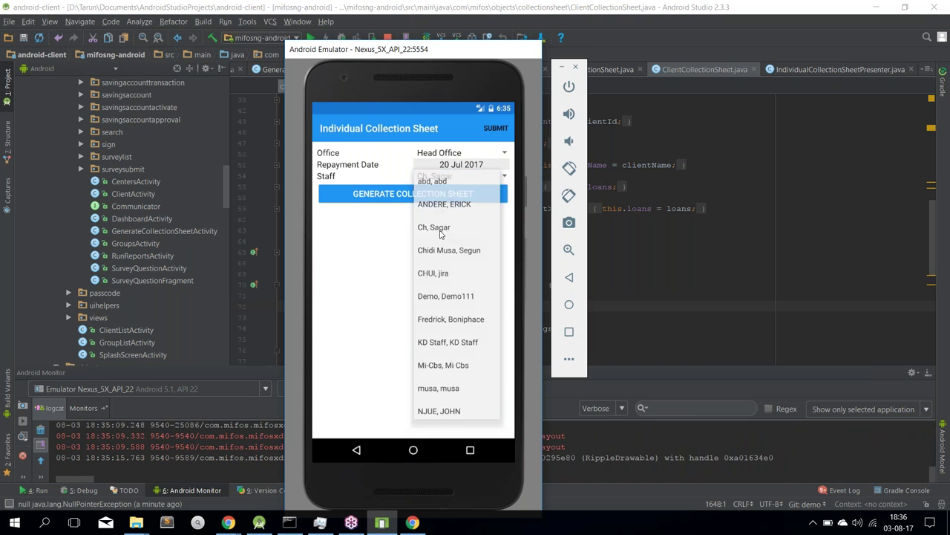
click(380, 196)
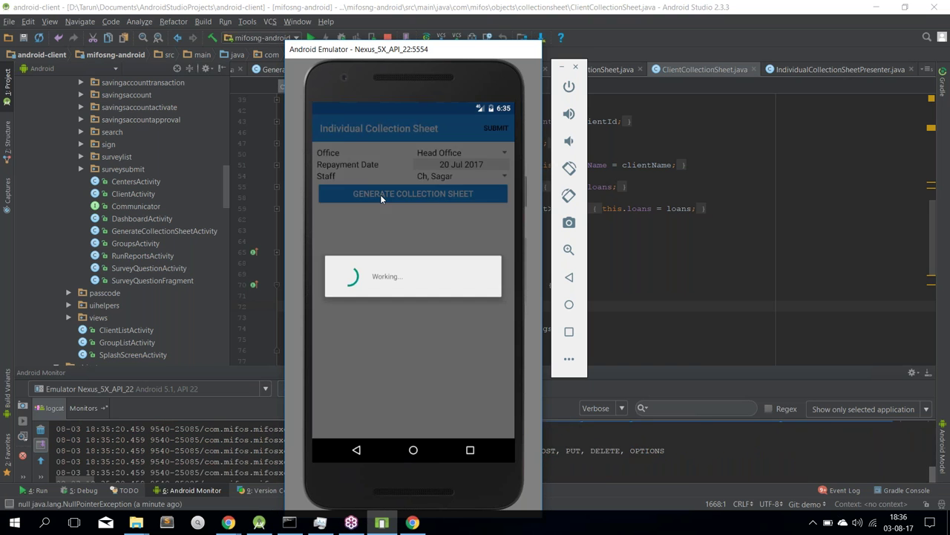
Save the first client's payment as Cash with account number 'account', then submit the sheet
scroll(363, 312, down, 5)
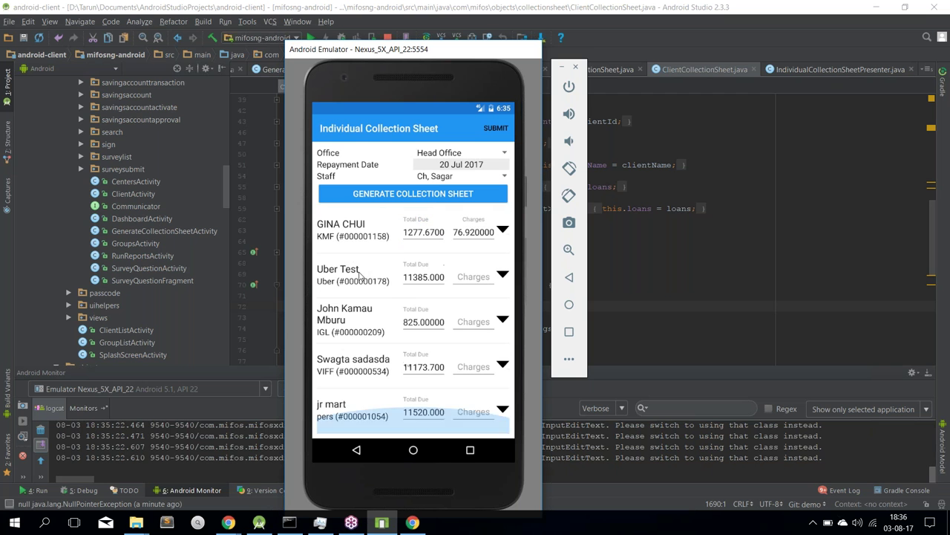
drag(359, 273, 369, 391)
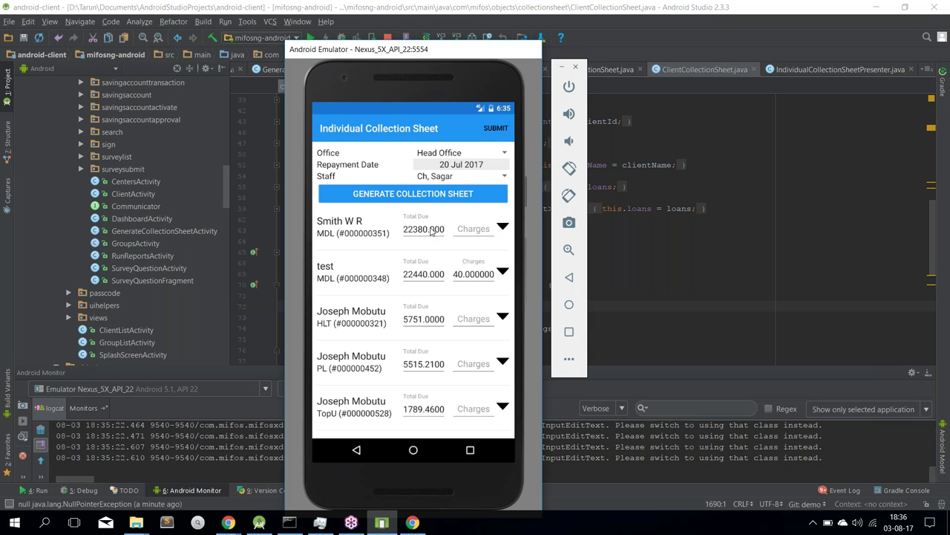
click(503, 233)
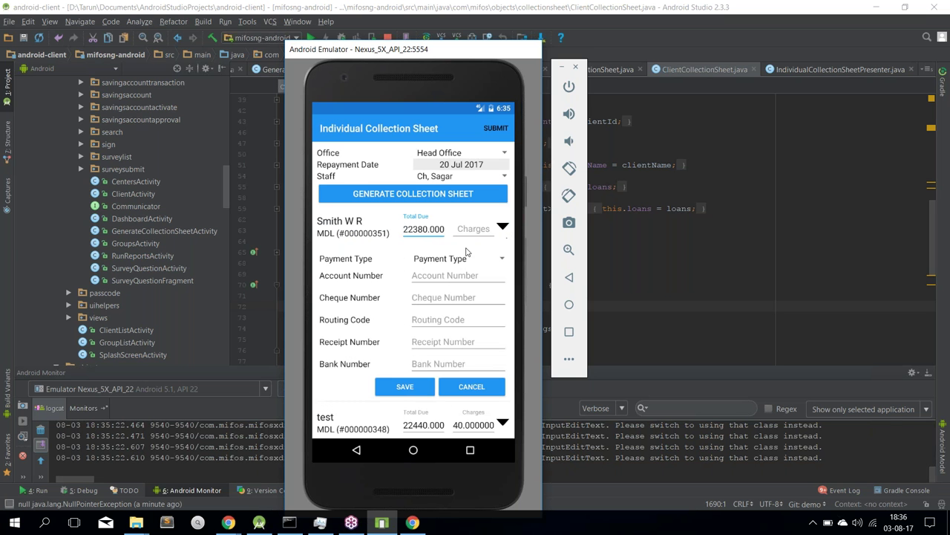
click(439, 258)
click(440, 306)
click(452, 277)
text(account)
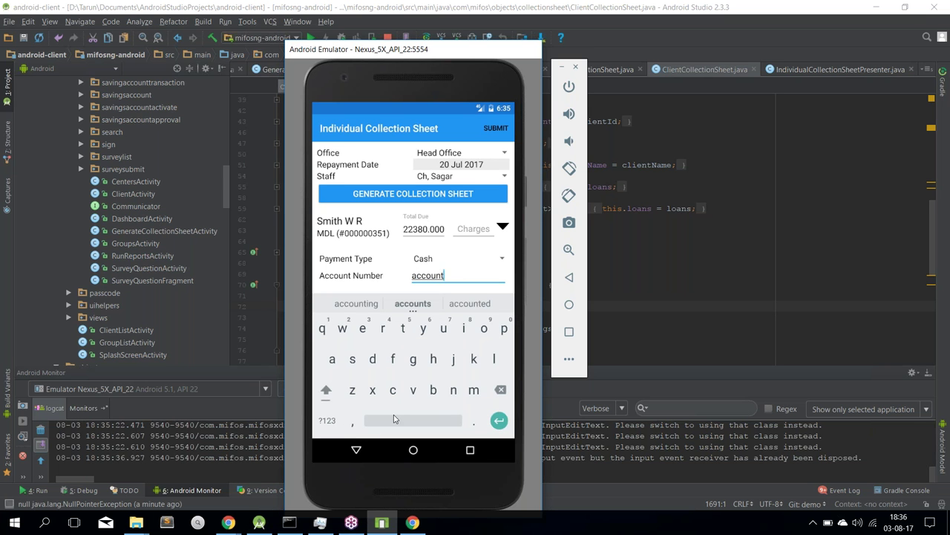
click(351, 456)
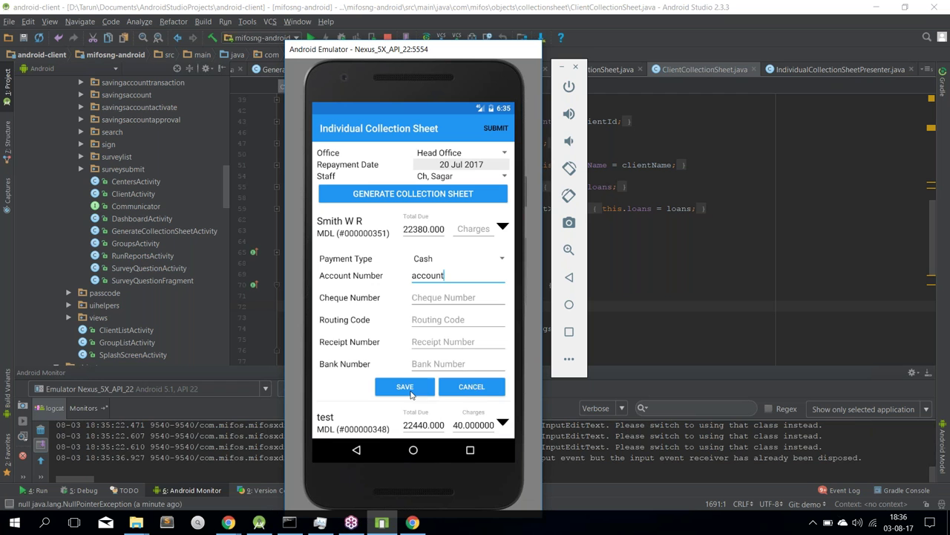
click(410, 393)
drag(377, 228, 487, 139)
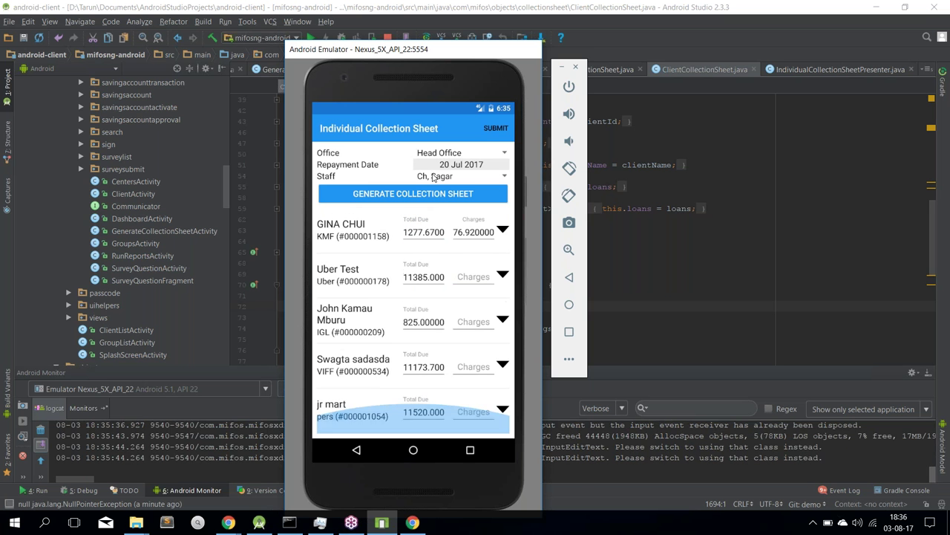
click(494, 129)
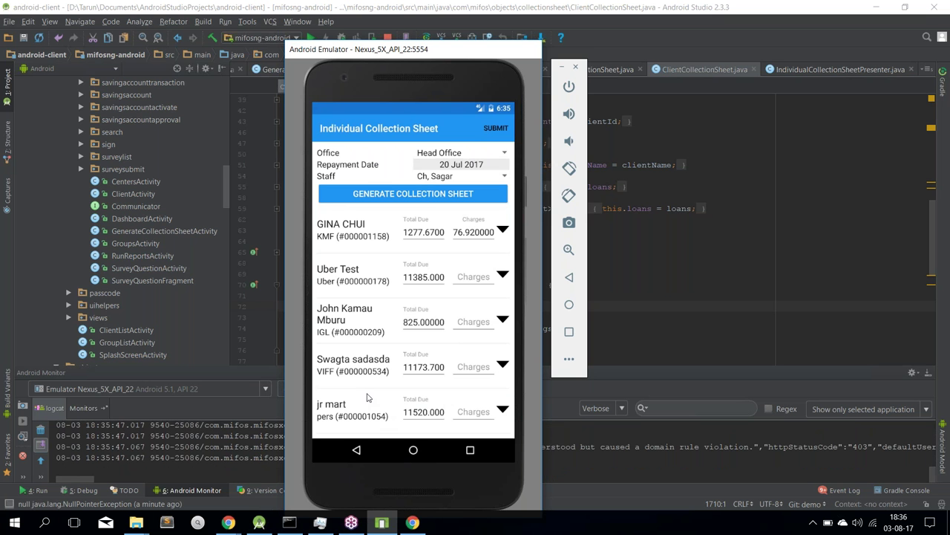
Leave the individual sheet, open Collection Sheet, and select Head Office as the office
click(357, 450)
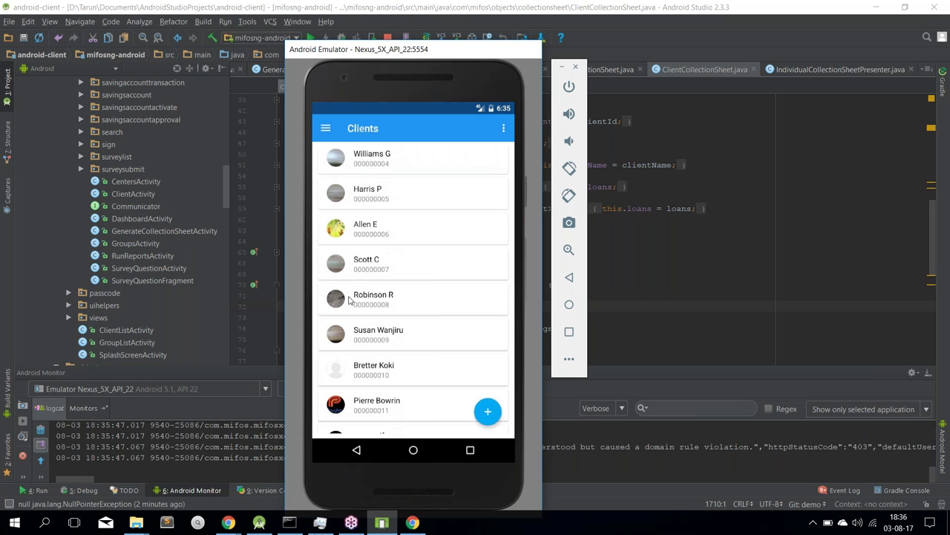
click(325, 128)
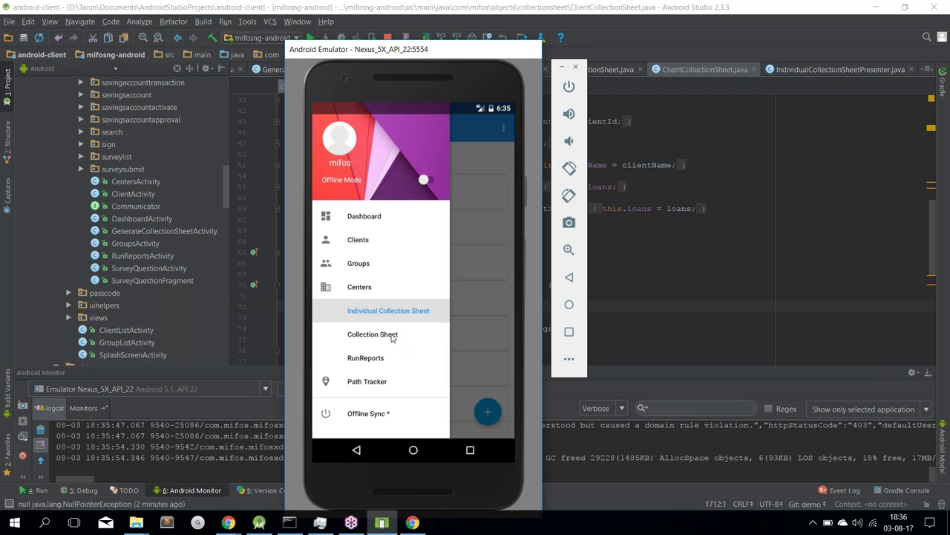
click(391, 335)
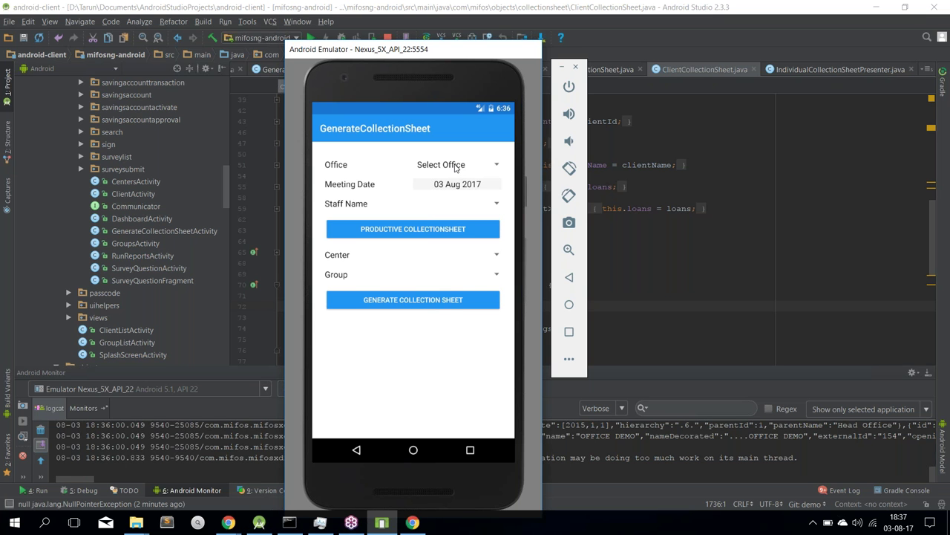
click(438, 167)
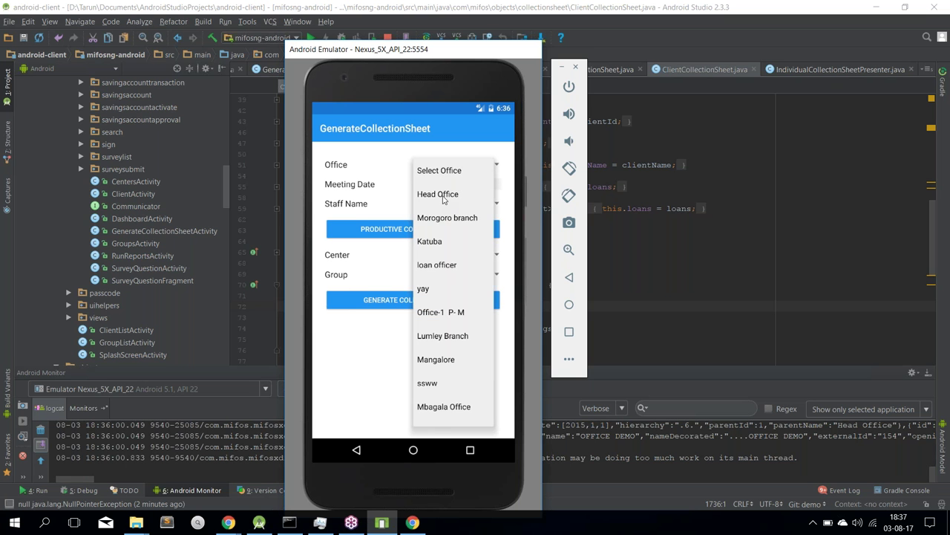
click(444, 195)
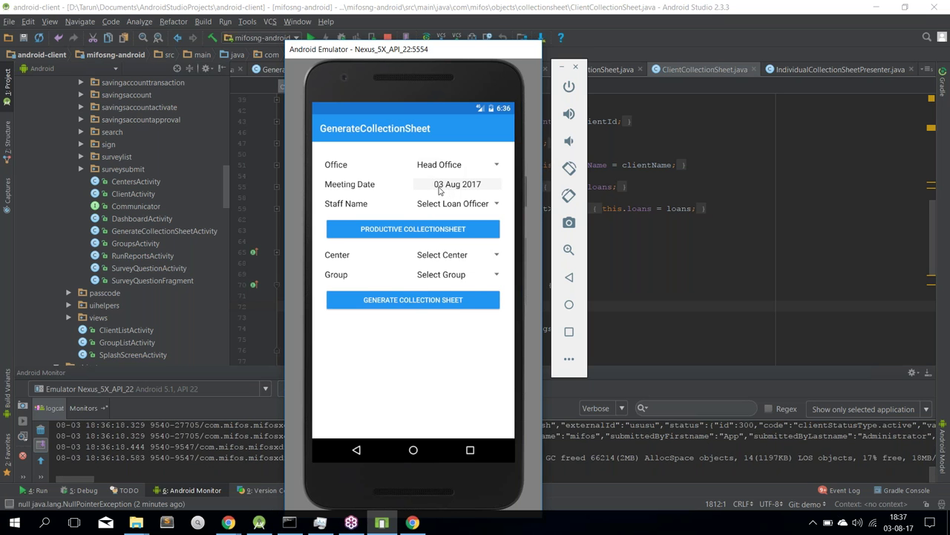
Confirm the 03 Aug 2017 meeting date, choose a loan officer, and load the productive collection sheet
click(438, 191)
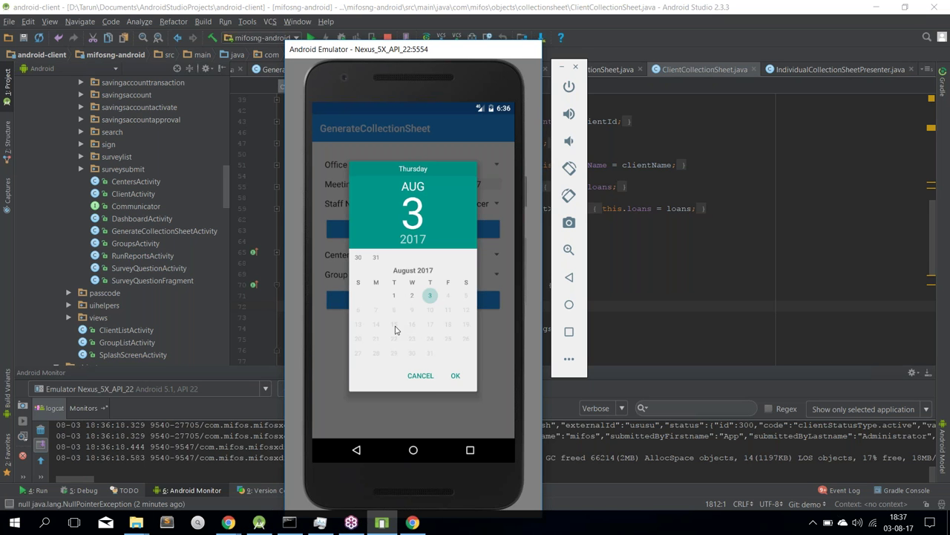
click(456, 377)
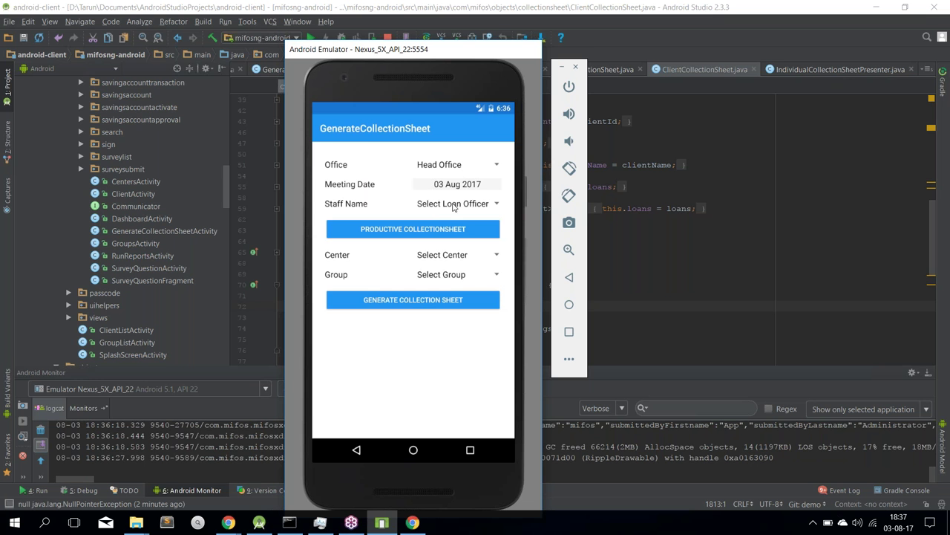
click(452, 205)
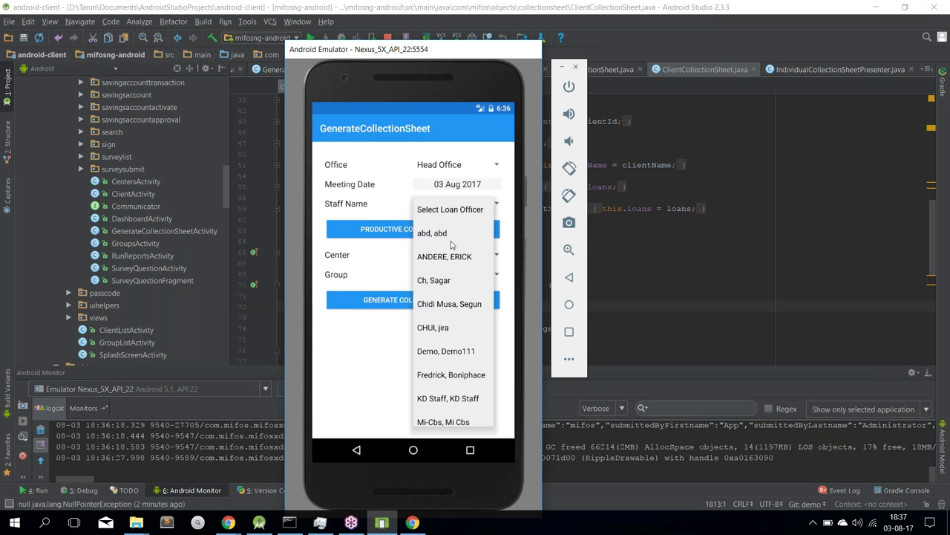
click(444, 281)
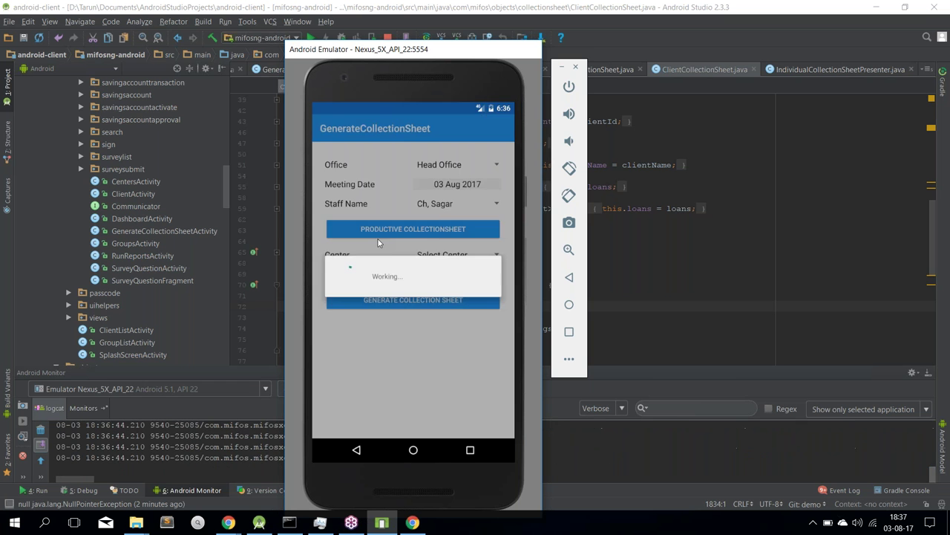
click(393, 232)
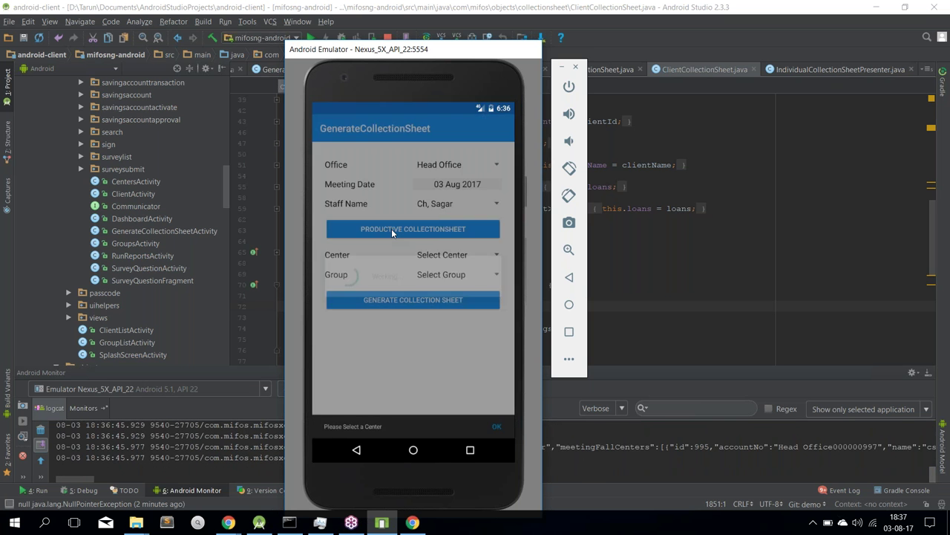
Change the first client's second cs/Charges value to 0400
drag(394, 347, 328, 340)
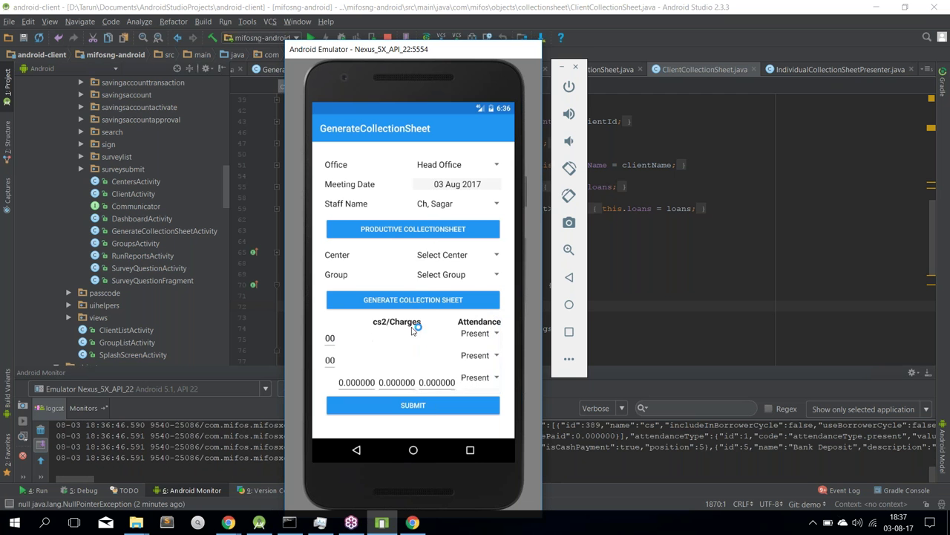
drag(401, 339, 453, 340)
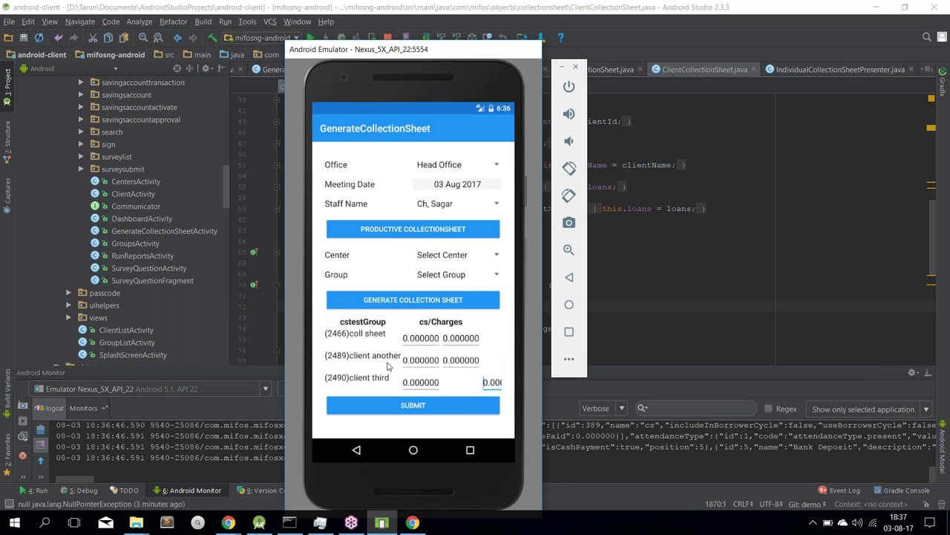
drag(387, 366, 339, 362)
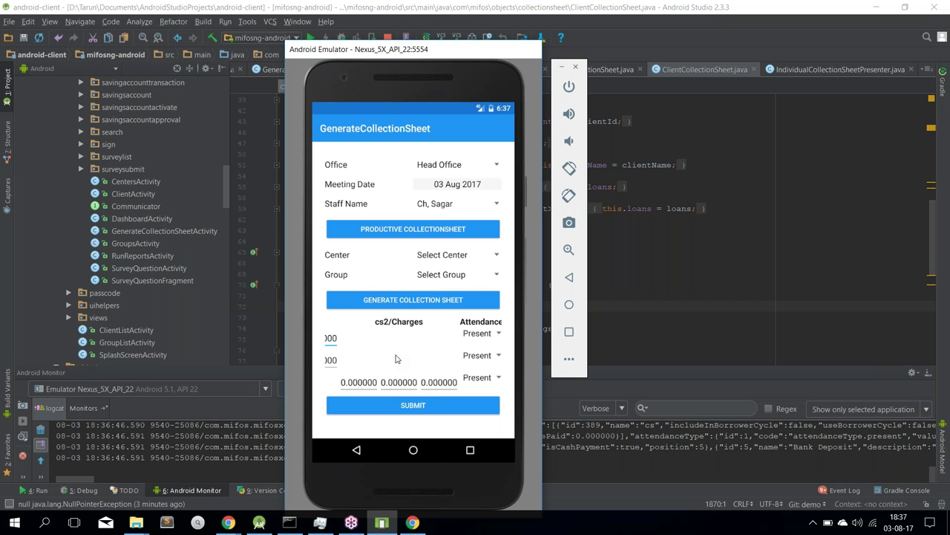
drag(396, 359, 441, 359)
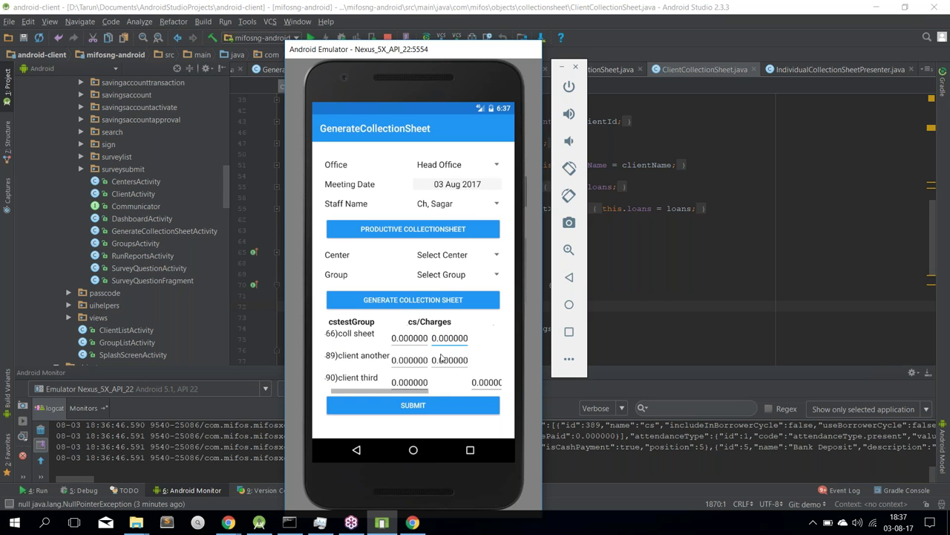
drag(373, 364, 344, 363)
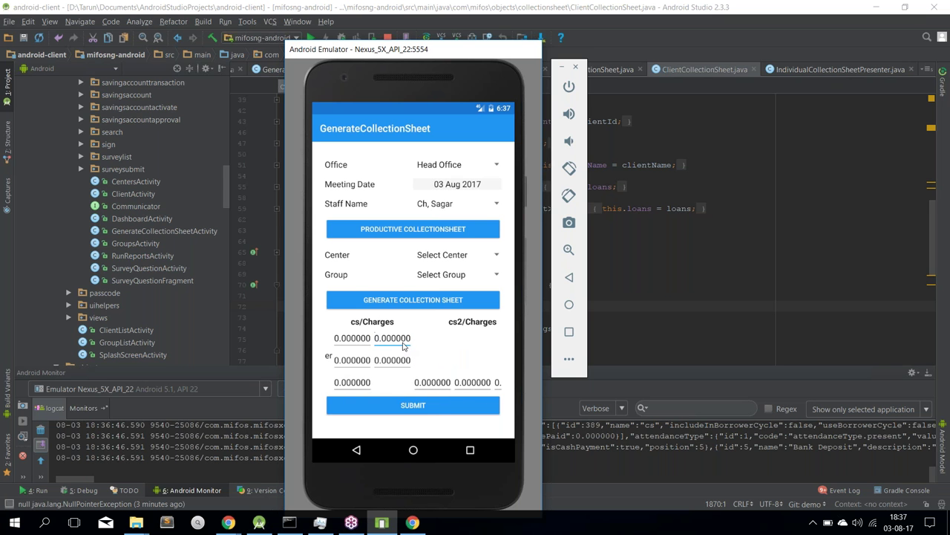
click(396, 345)
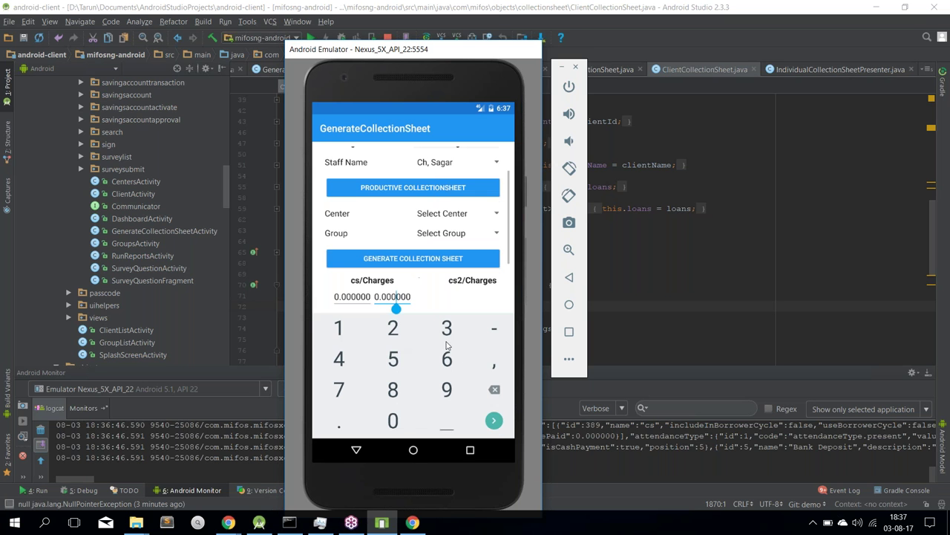
click(494, 390)
click(493, 390)
click(491, 392)
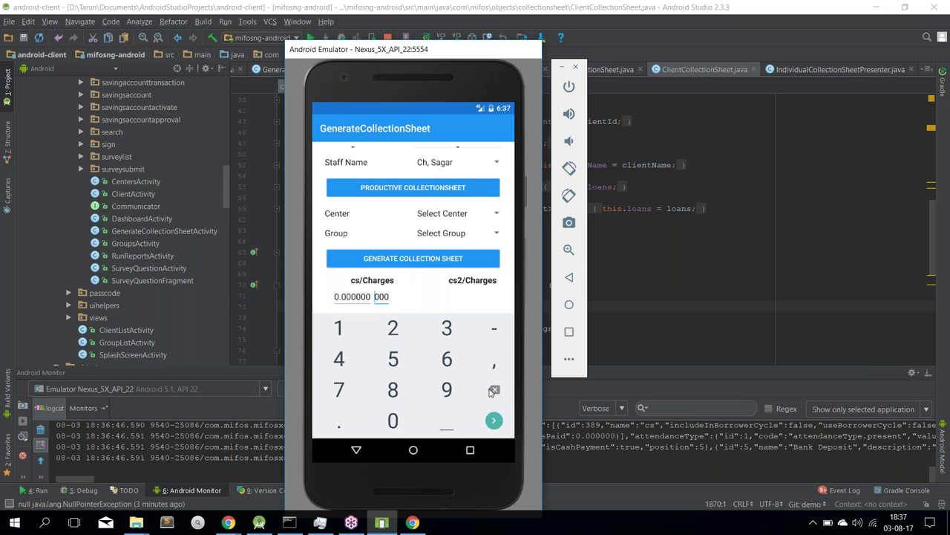
click(390, 298)
click(491, 387)
click(490, 387)
click(347, 368)
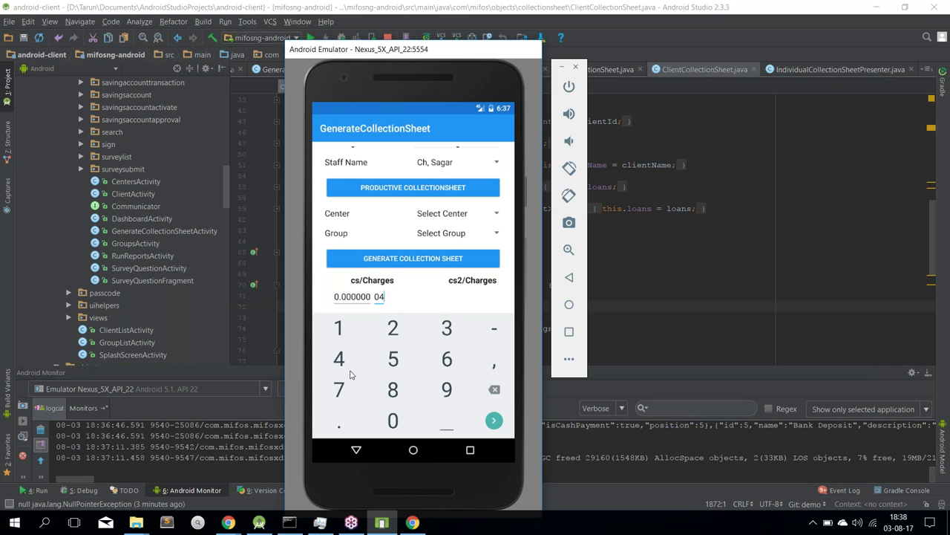
click(396, 416)
click(398, 416)
click(354, 451)
Keep the first row's attendance as Present and submit the sheet, which is rejected as a holiday
drag(449, 355, 470, 354)
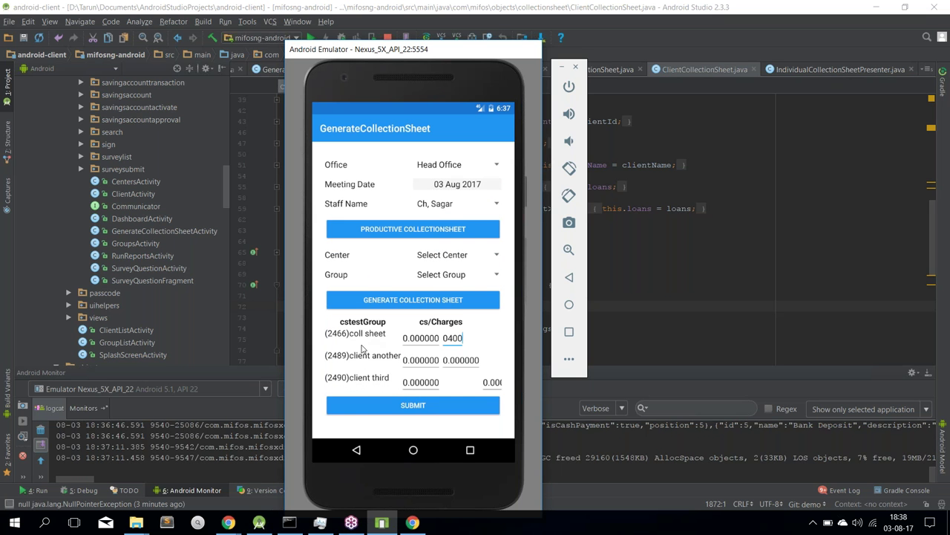
drag(491, 352, 348, 345)
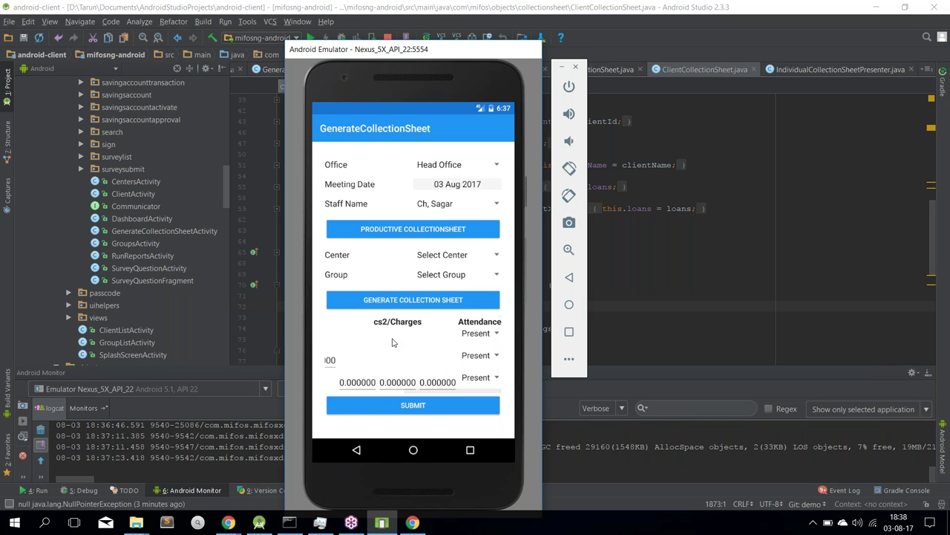
click(486, 340)
click(401, 357)
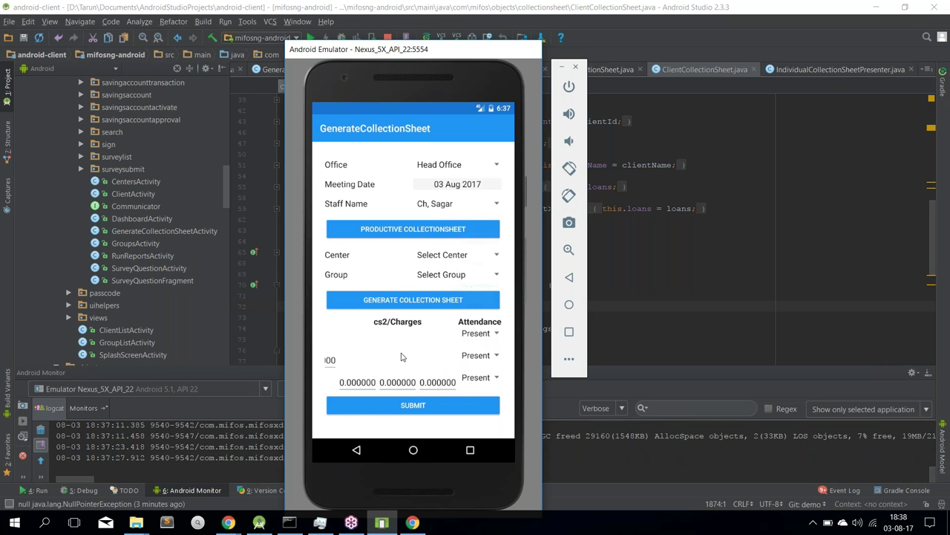
click(429, 407)
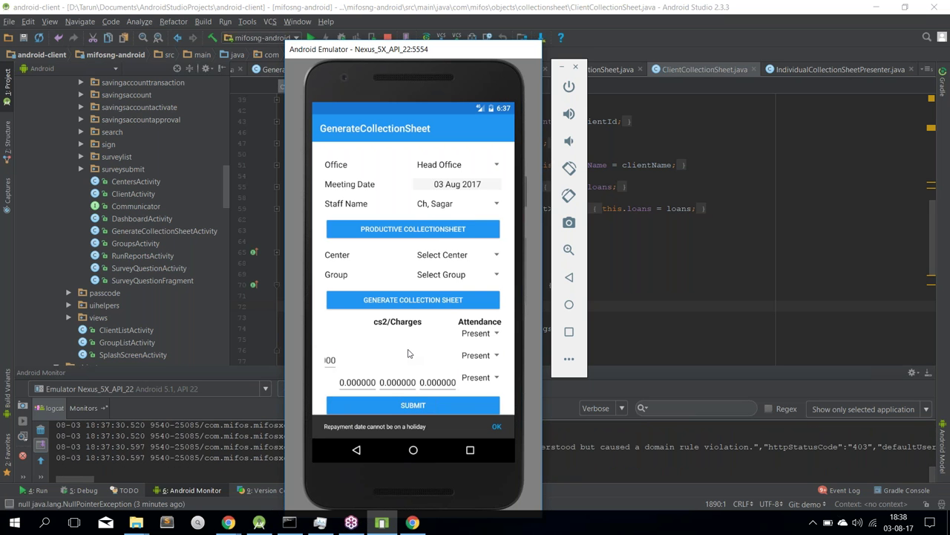
drag(395, 358, 405, 315)
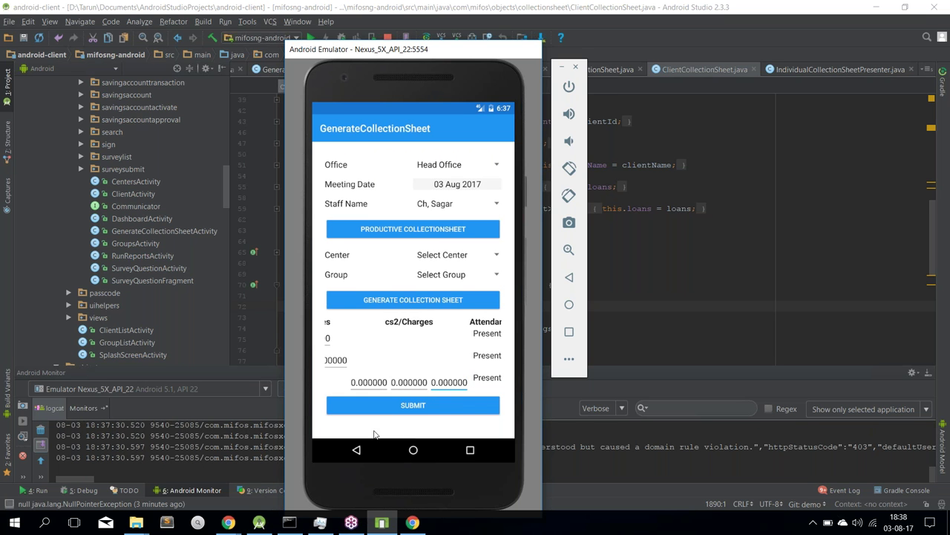
Select center cstest and group cstestGroup, then generate the collection sheet
click(444, 259)
click(440, 284)
click(446, 274)
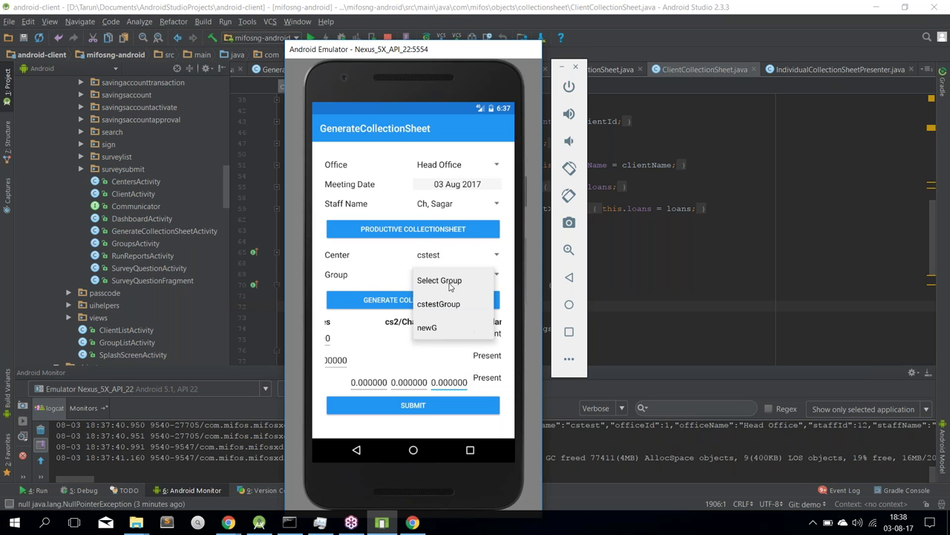
click(450, 304)
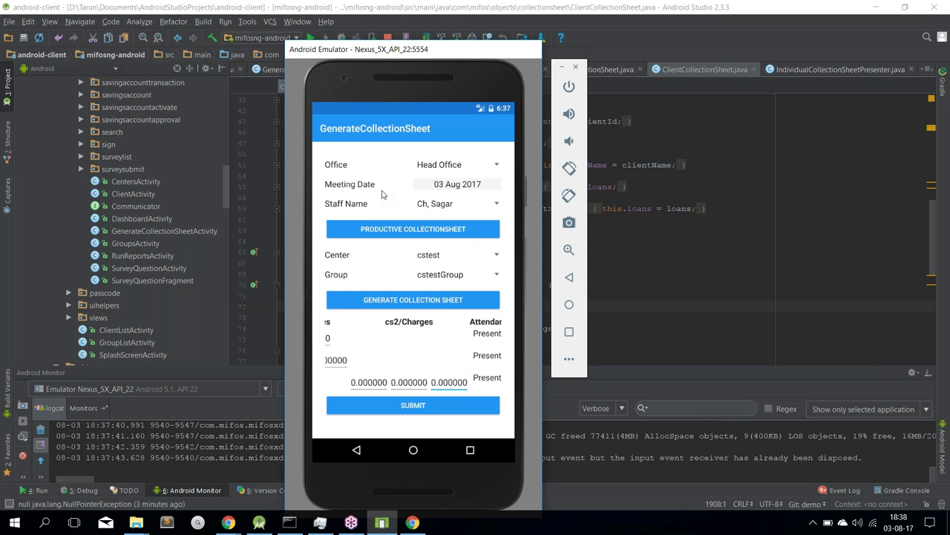
click(420, 300)
Scroll through the sheet's loan, saving, attendance and payment-detail columns
scroll(419, 297, down, 3)
scroll(419, 223, up, 4)
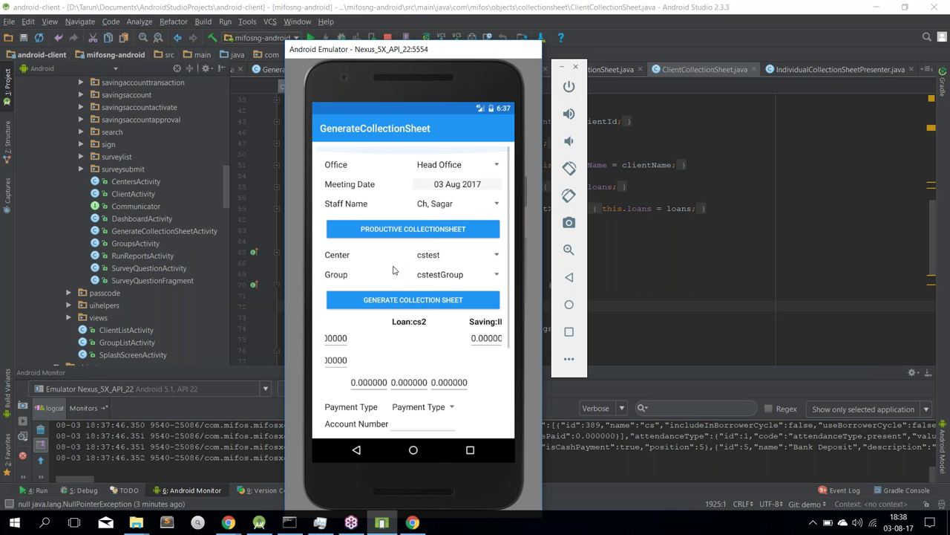
scroll(391, 233, down, 3)
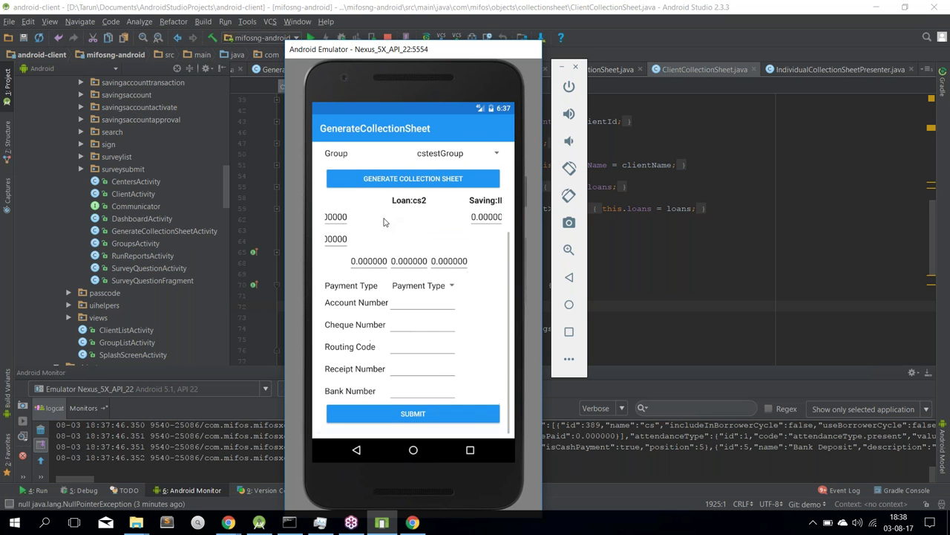
scroll(378, 229, left, 3)
scroll(357, 239, right, 4)
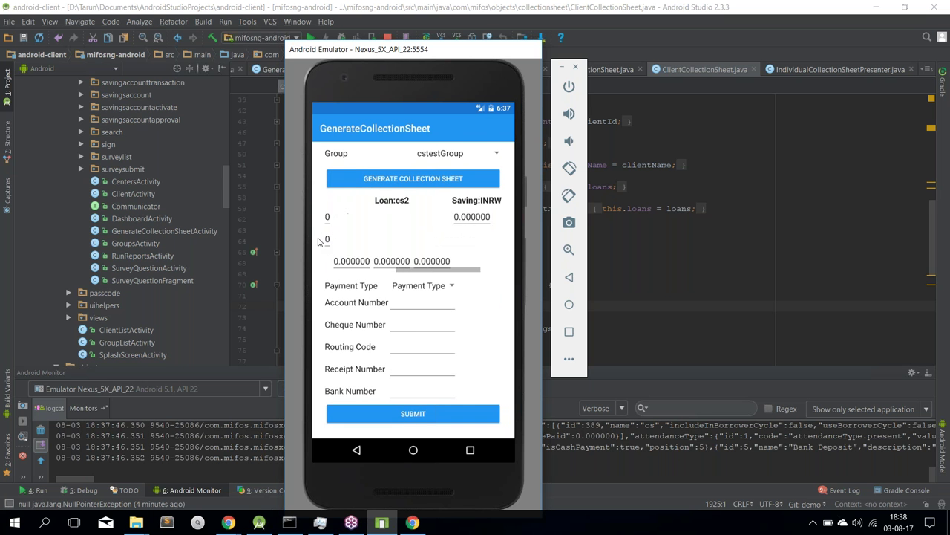
scroll(349, 242, right, 3)
scroll(371, 243, left, 3)
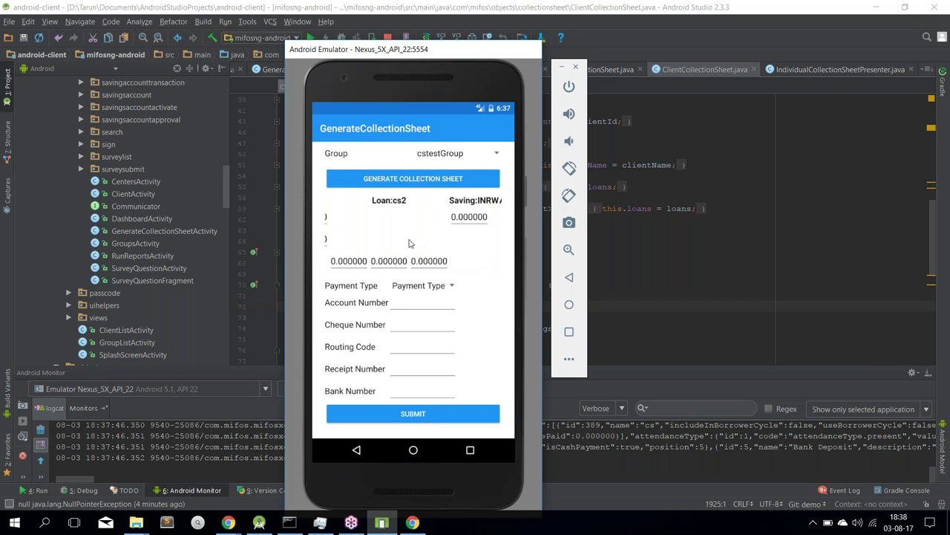
scroll(409, 244, right, 3)
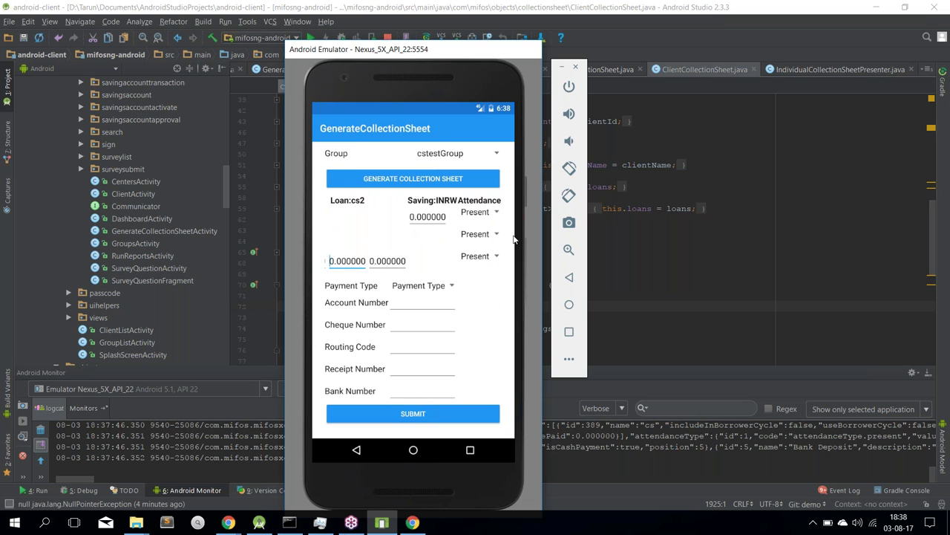
Set the payment type to Waire transfer and the cheque number to 'some number'
drag(401, 242, 433, 256)
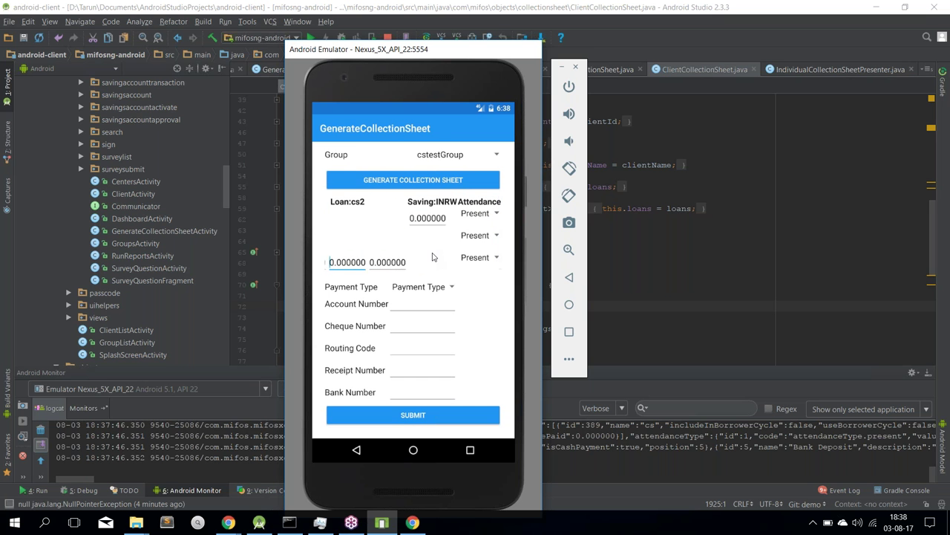
click(436, 292)
click(419, 233)
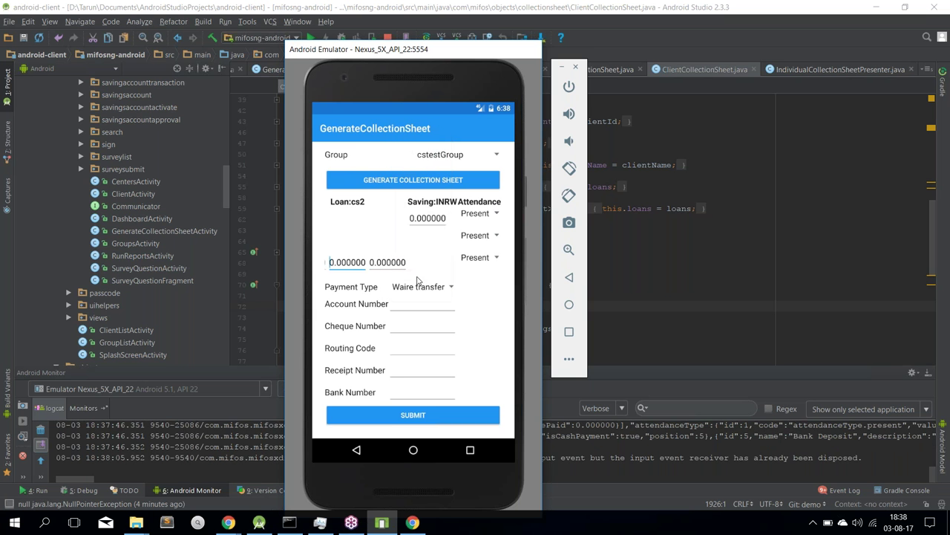
click(420, 306)
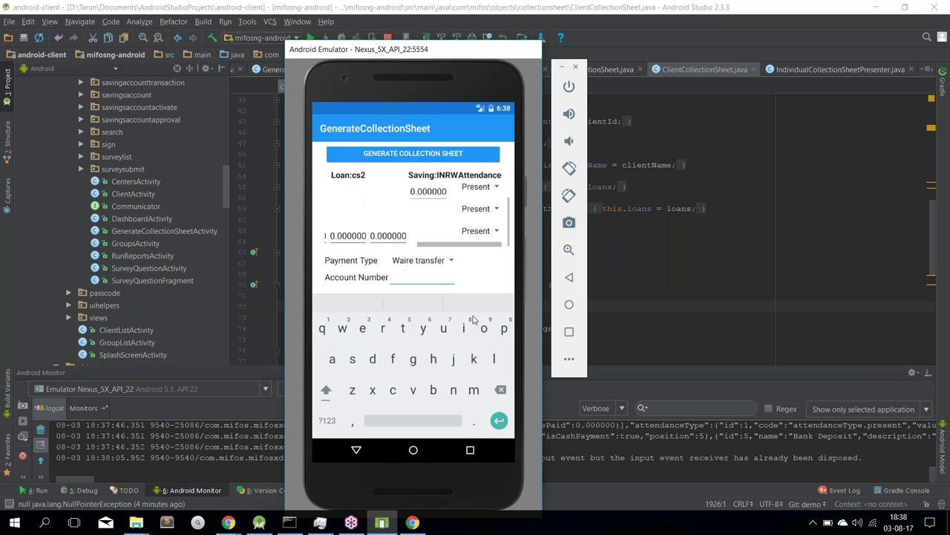
click(356, 450)
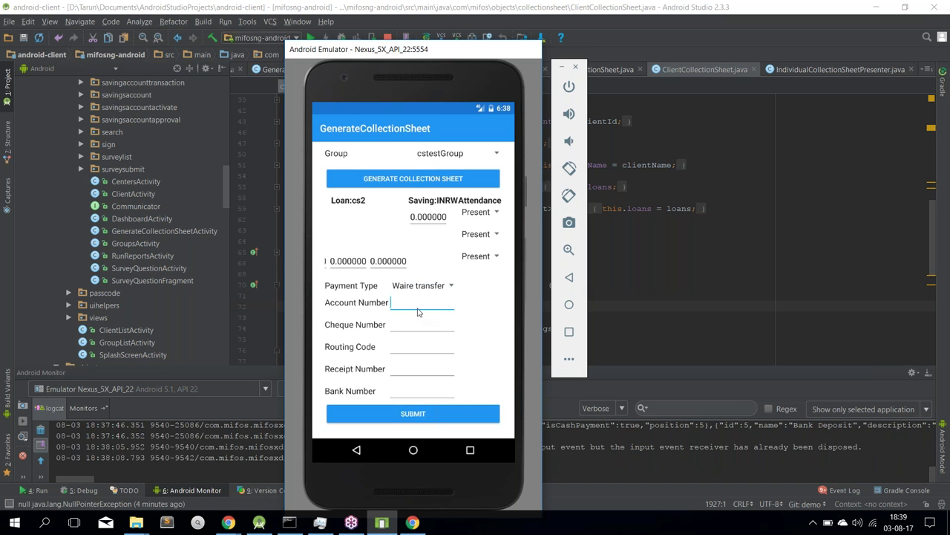
click(408, 324)
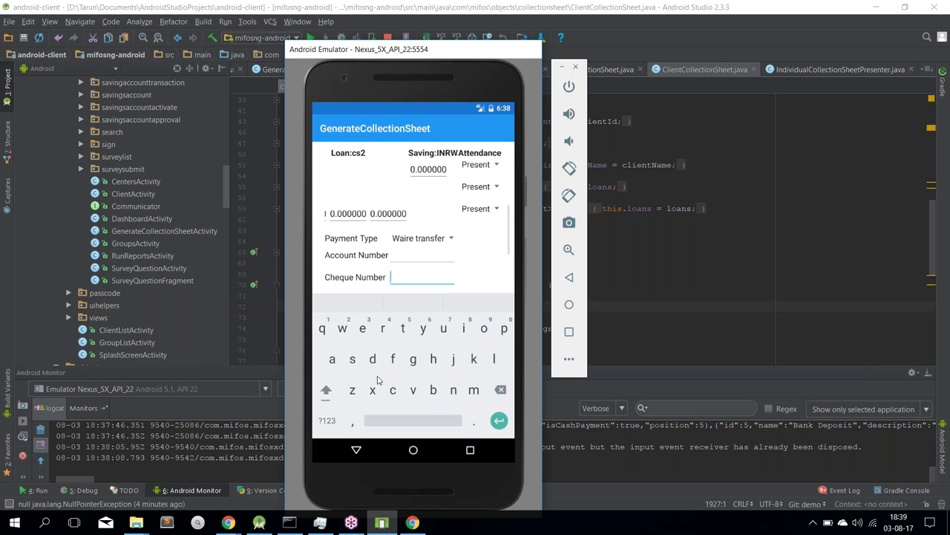
text(some number)
click(353, 455)
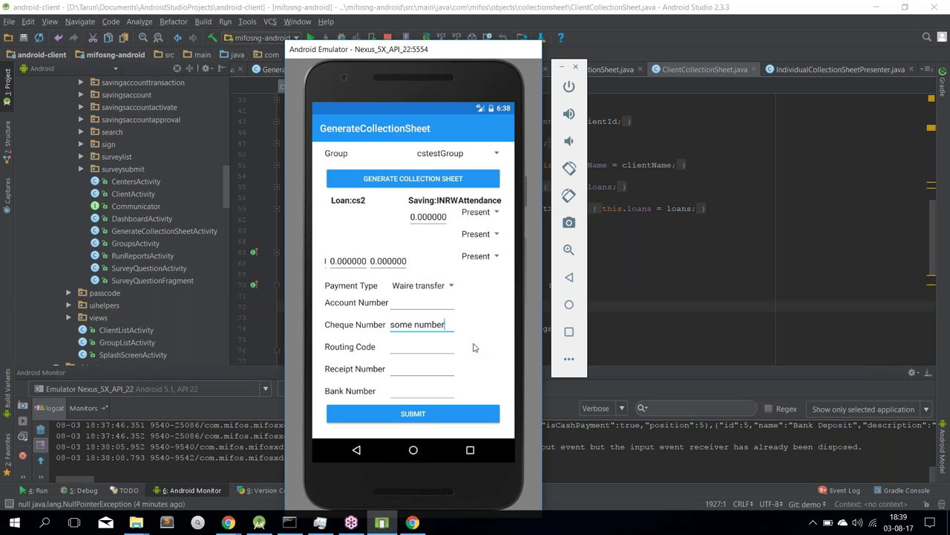
Submit the cstestGroup collection sheet and leave the collection sheet screen
scroll(472, 321, down, 2)
scroll(358, 304, down, 2)
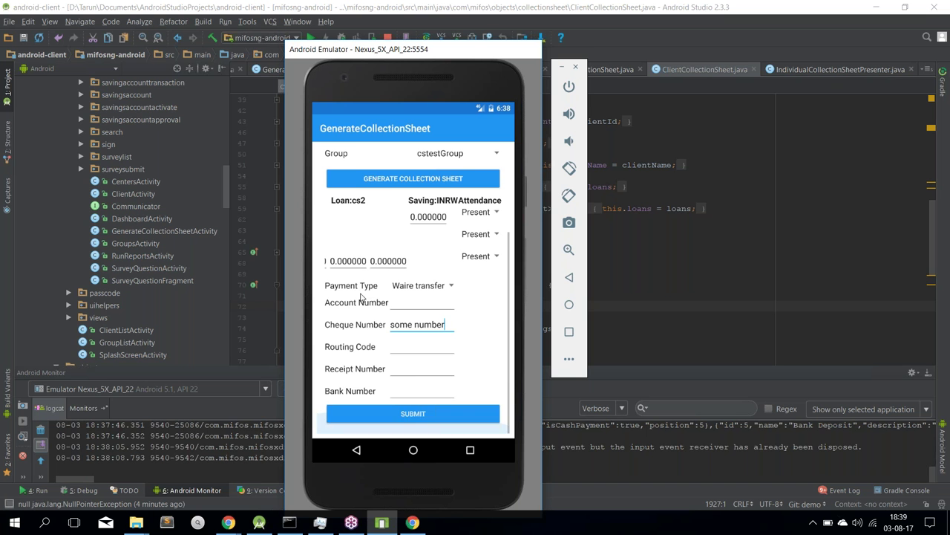
click(405, 417)
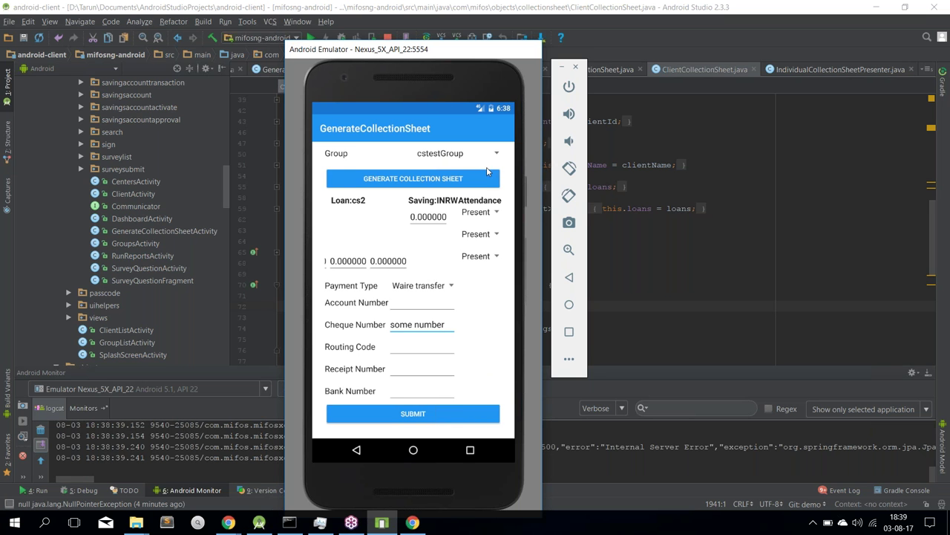
drag(420, 57, 367, 33)
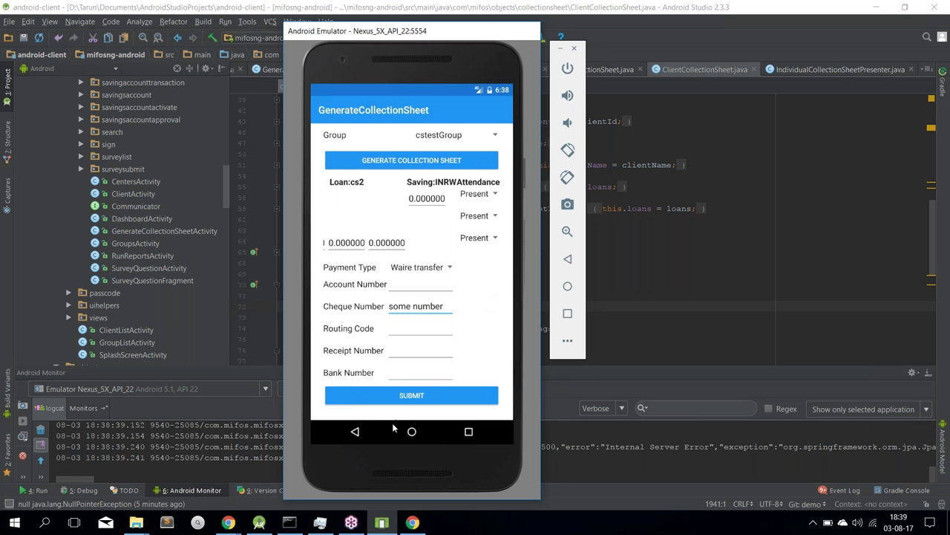
click(357, 433)
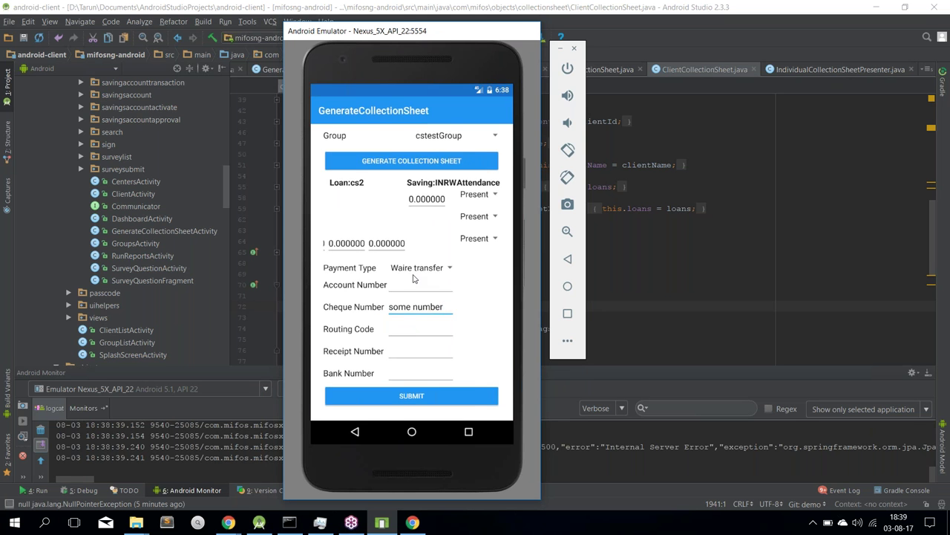
Go to RunReports from the navigation drawer to list the Client reports
click(324, 110)
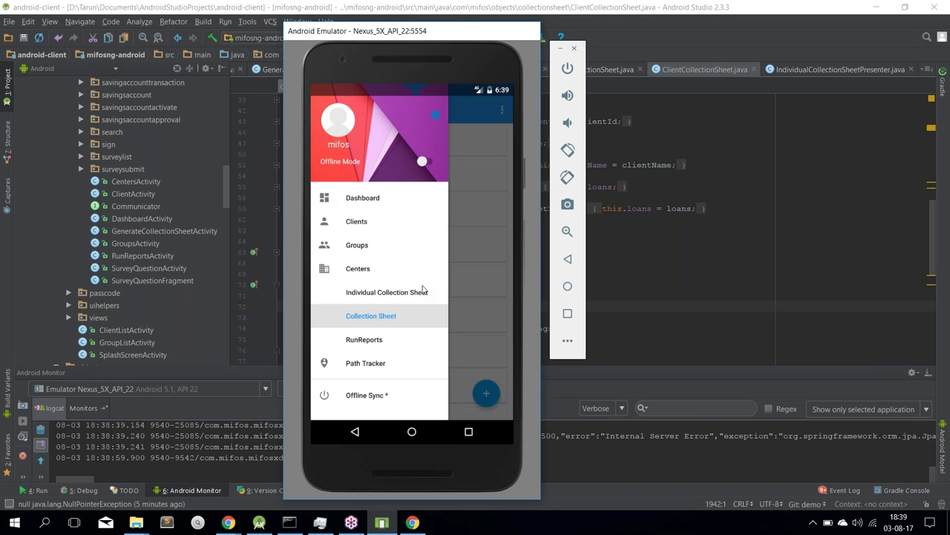
click(376, 340)
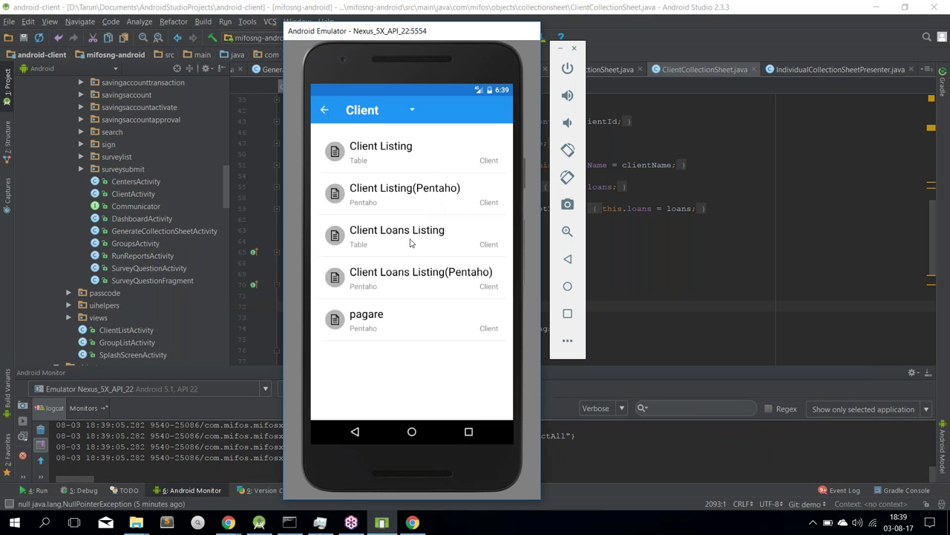
click(420, 325)
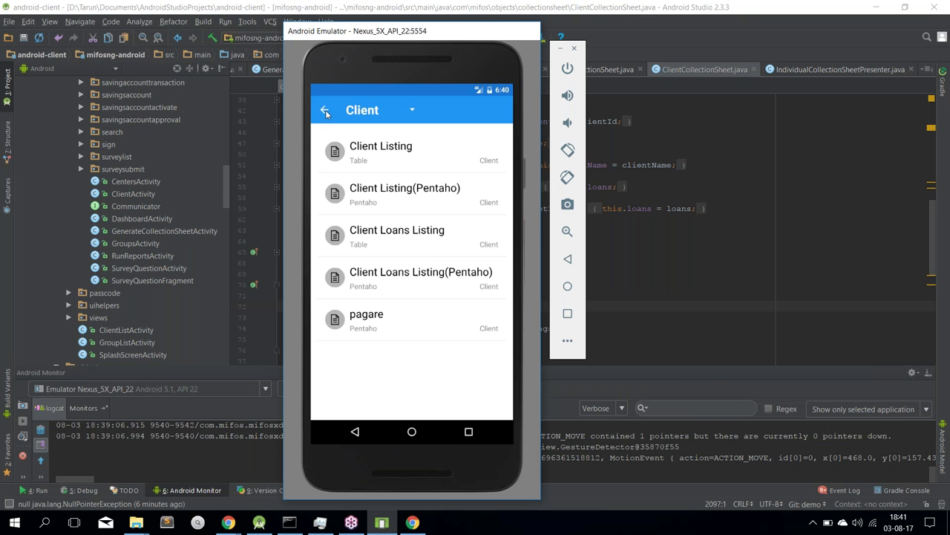
Return from the reports screen to the Clients list, then switch focus to Android Studio
click(367, 112)
click(324, 112)
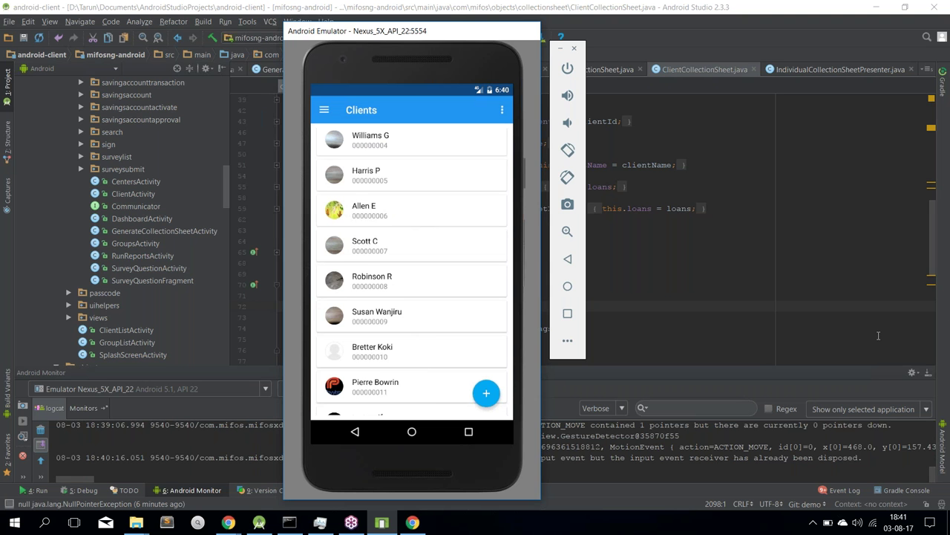
click(941, 316)
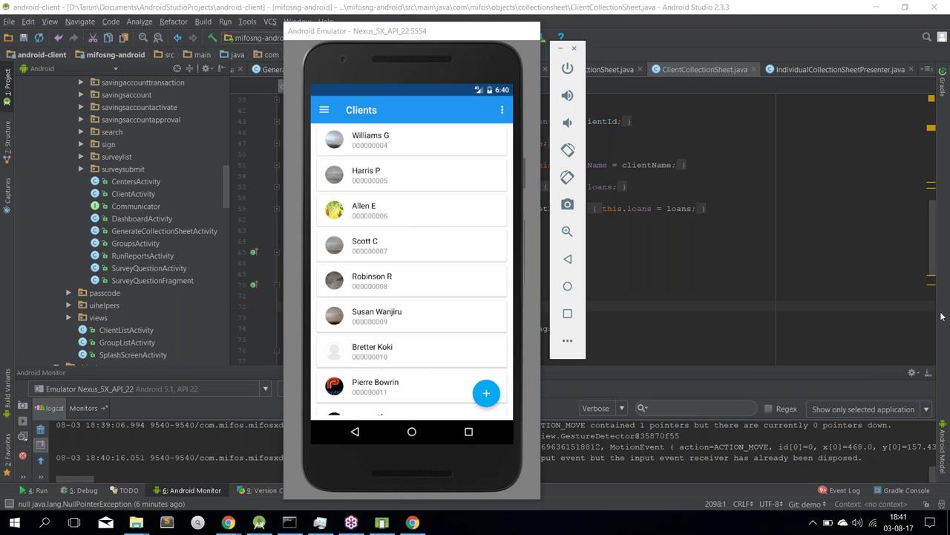